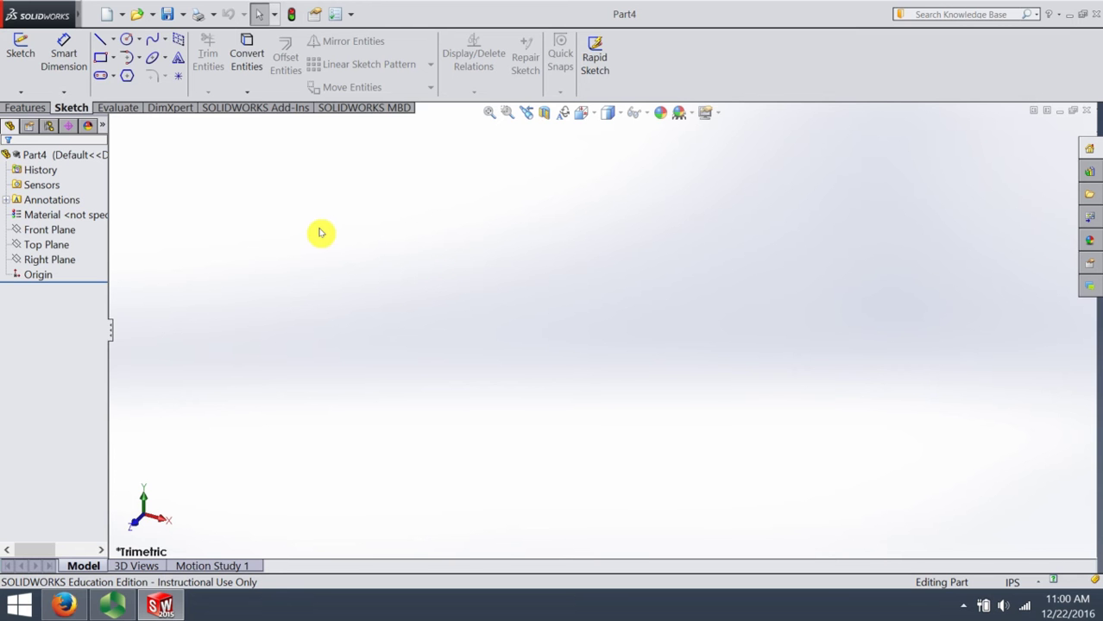
Step: Show the Sheet Metal toolbar and dock it vertically beside the feature tree
right_click(798, 72)
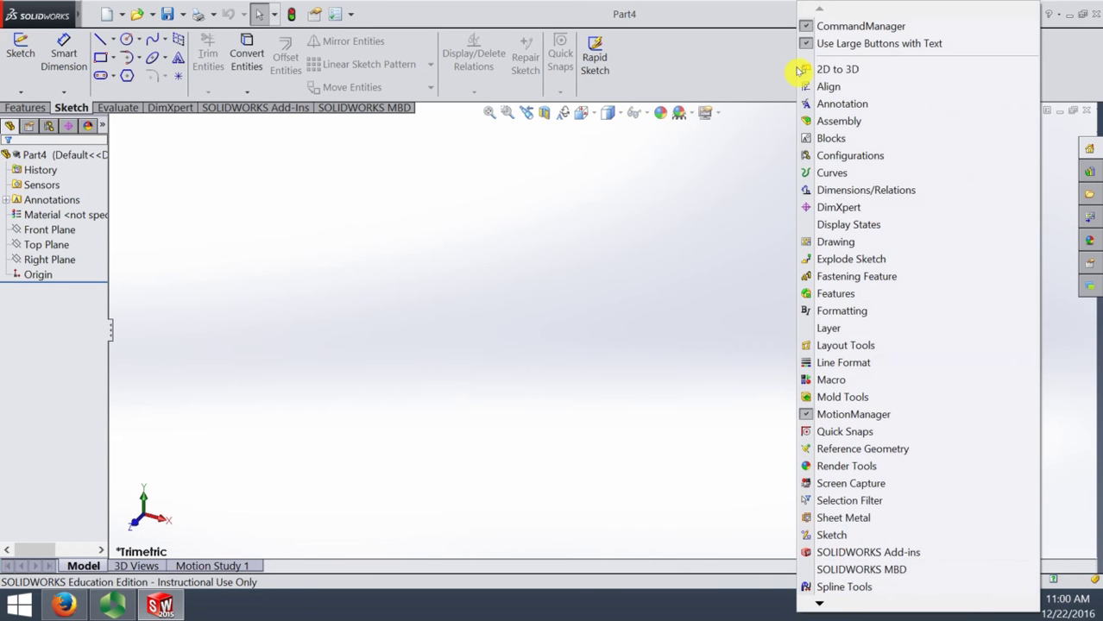
left_click(886, 519)
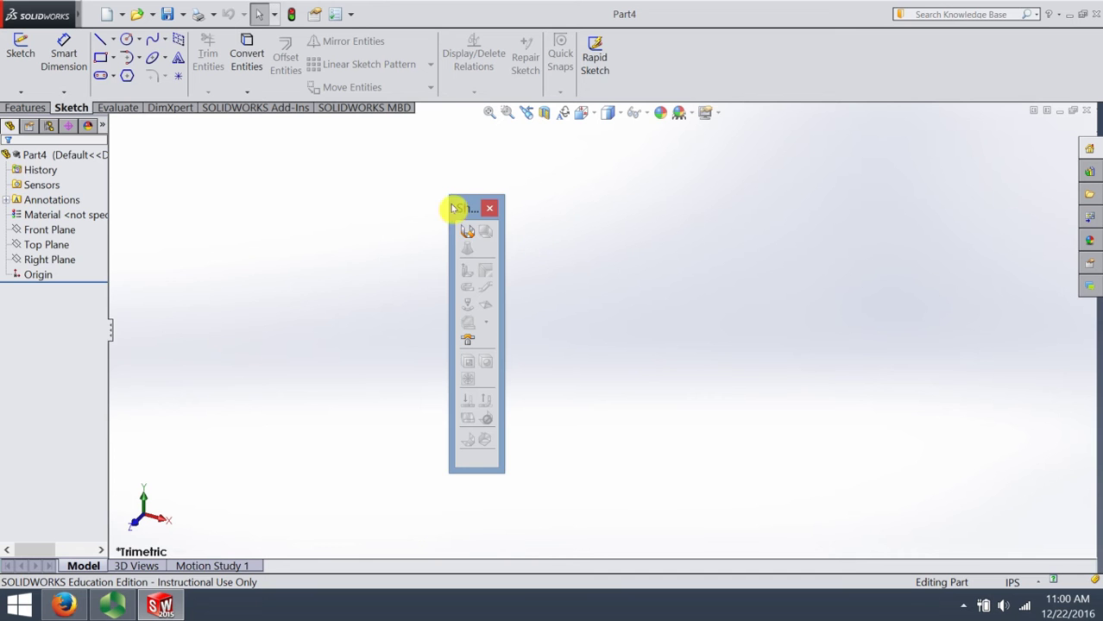
left_click_drag(466, 209, 13, 129)
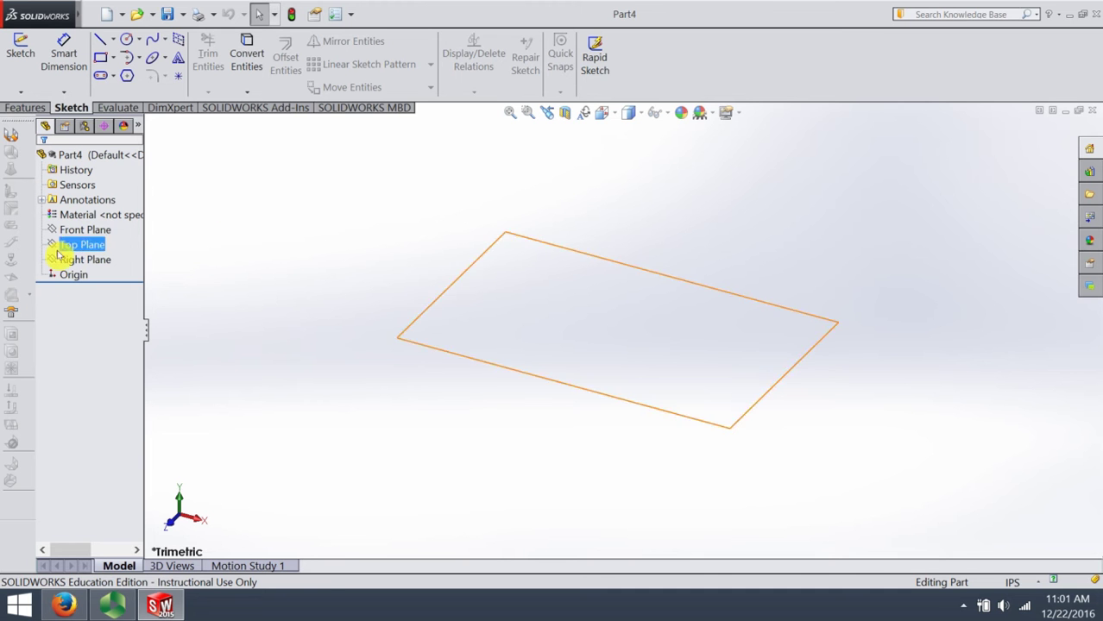
Step: Start a Base Flange on the Front Plane and sketch a horizontal line about 8.33 in long through the origin
left_click(11, 142)
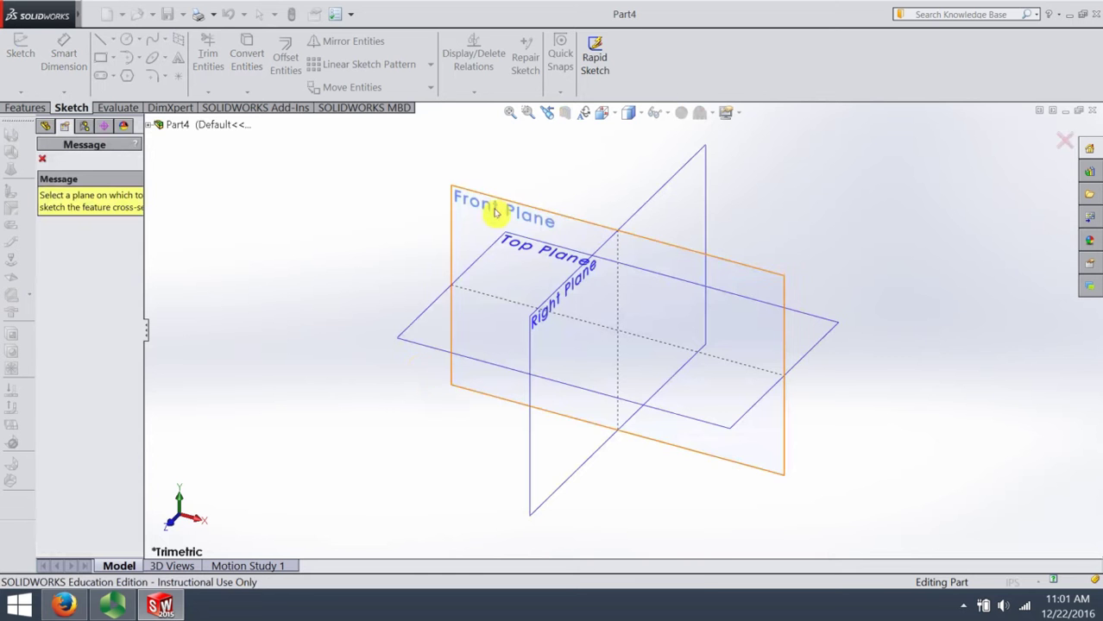
left_click(497, 211)
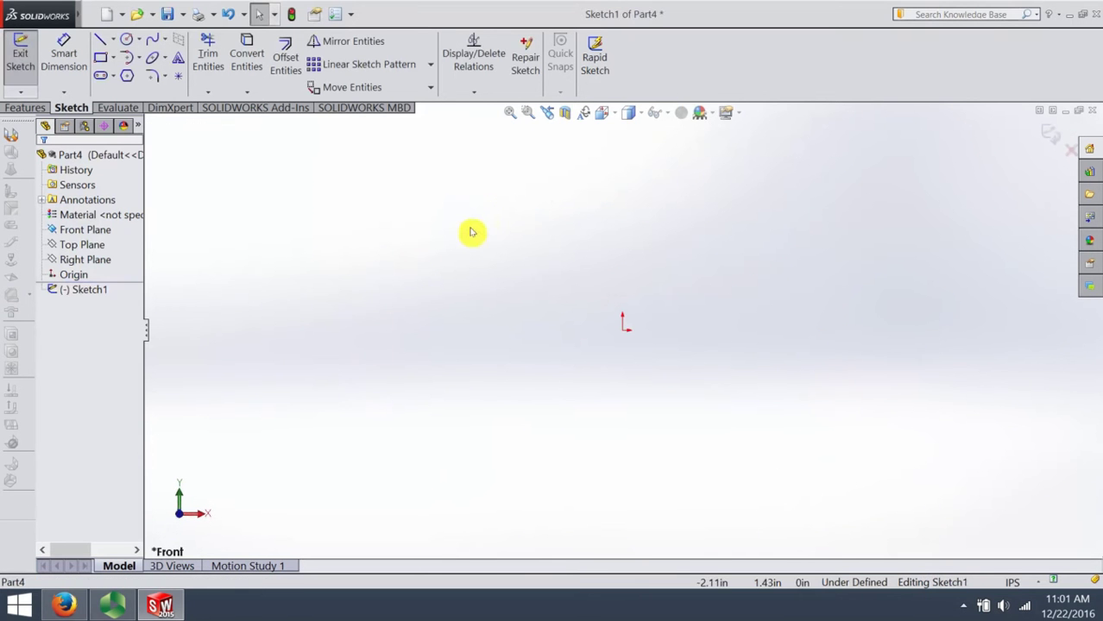
left_click(101, 43)
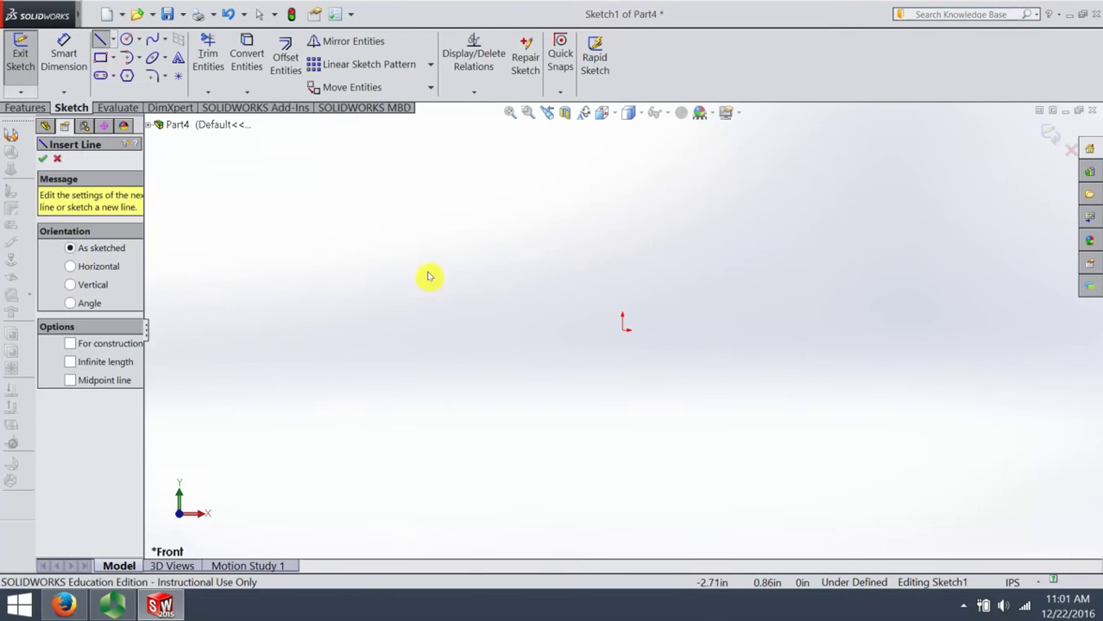
left_click(393, 334)
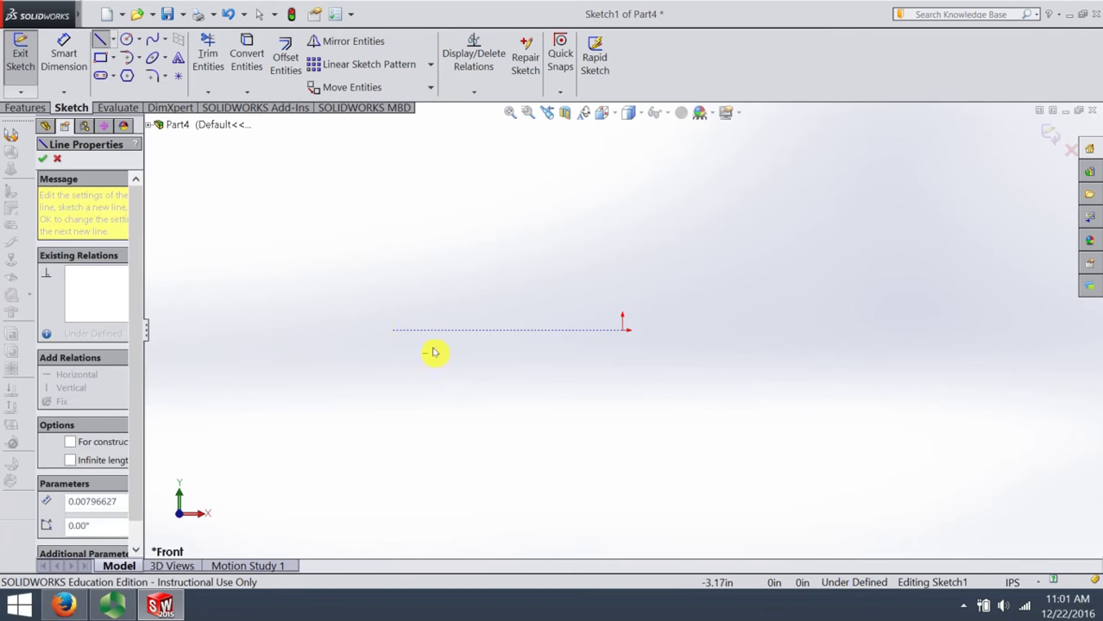
left_click(994, 332)
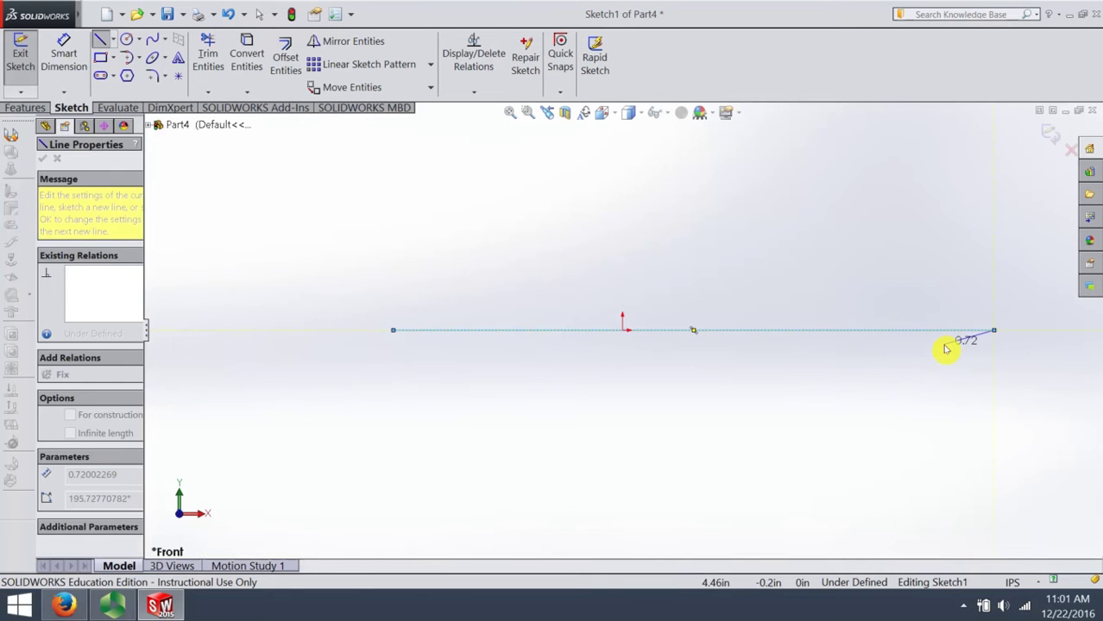
key("Escape")
Step: Dimension the horizontal line's length as 12 in
left_click(64, 53)
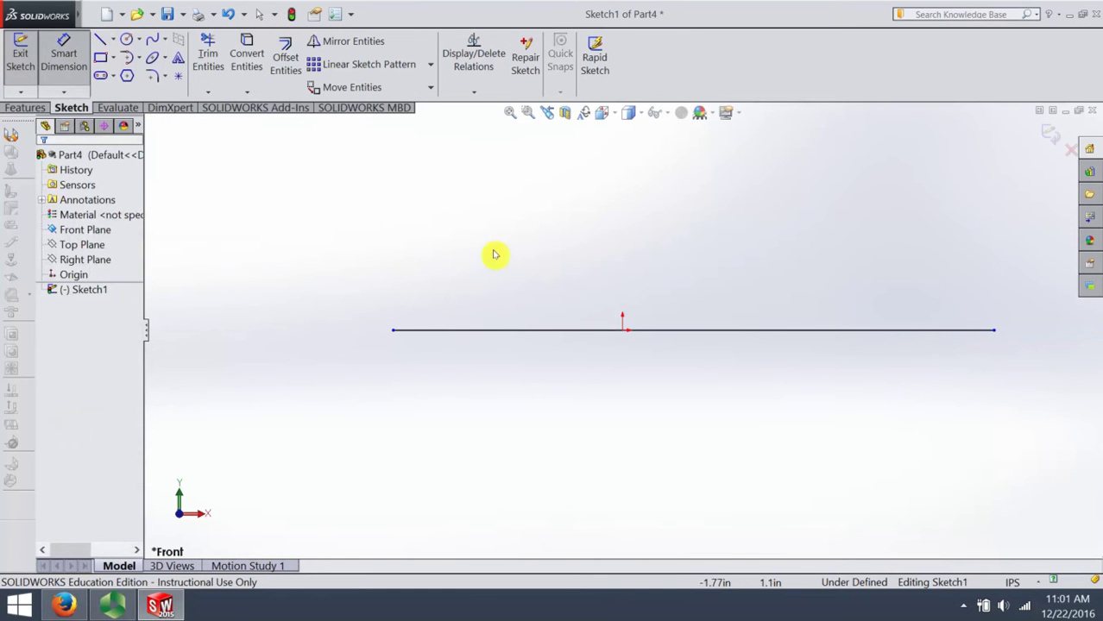
left_click(554, 330)
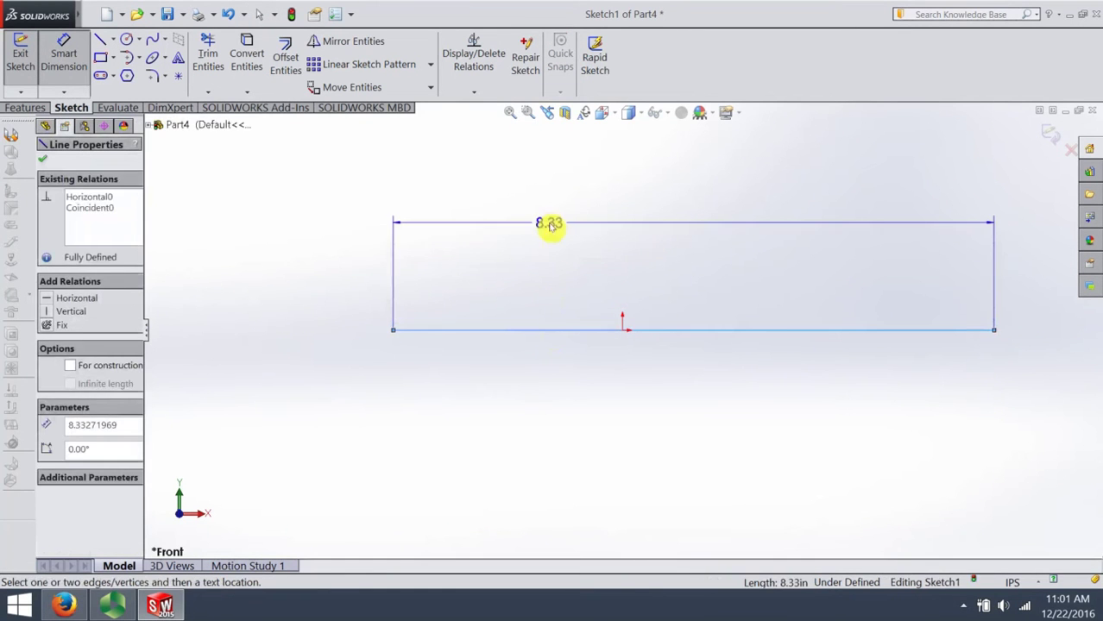
left_click(549, 226)
type("12")
key("Return")
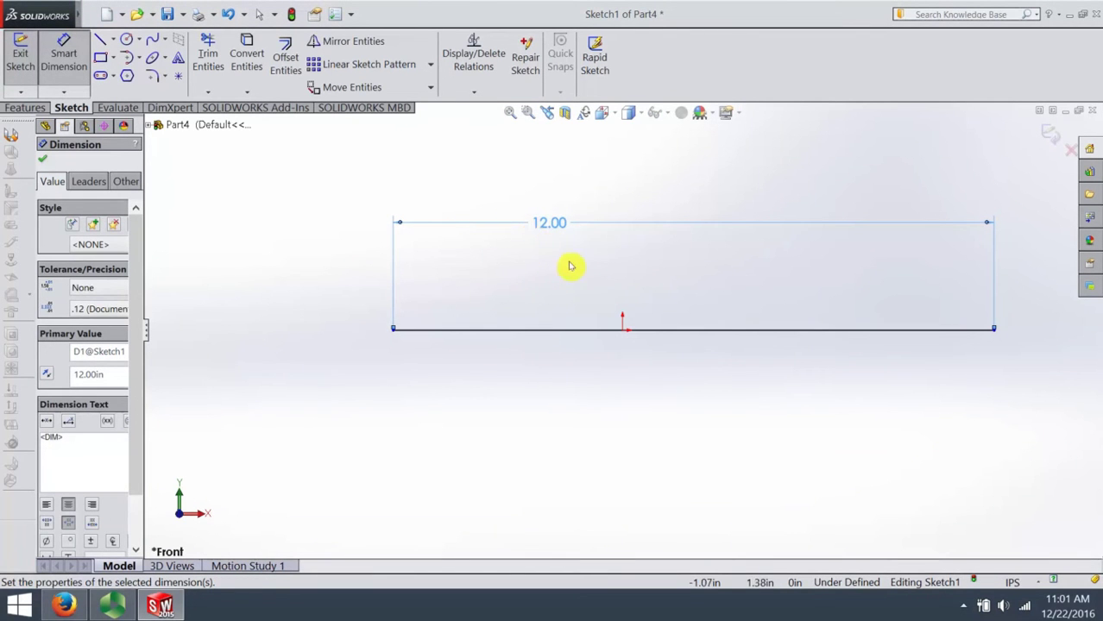
key("Escape")
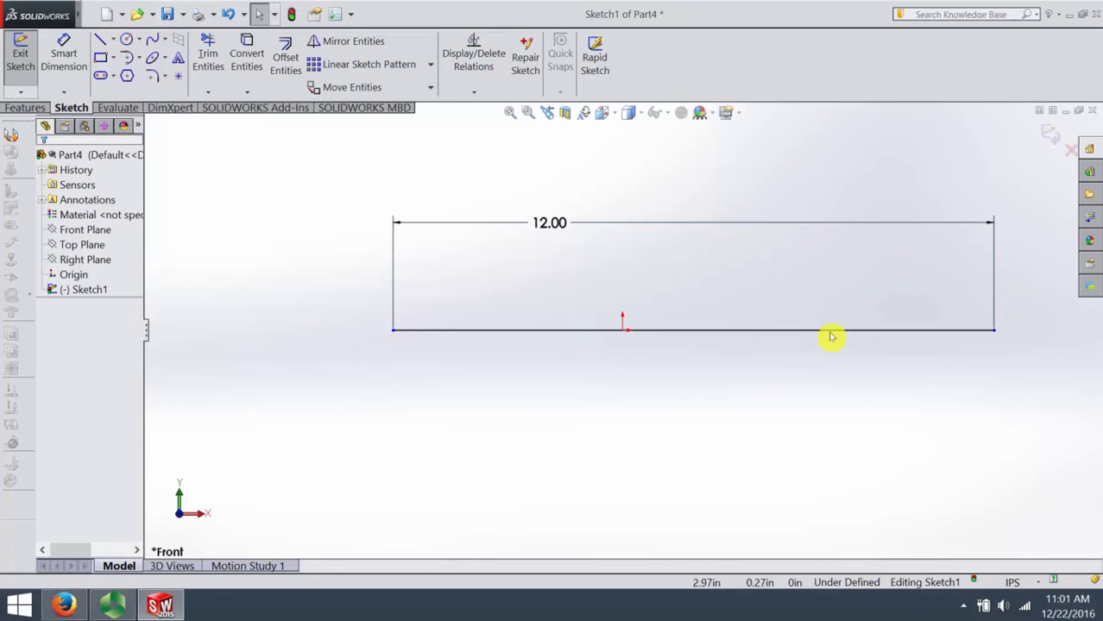
Step: Try to add a coincident relation between the 12 in line's midpoint and the origin
right_click(734, 335)
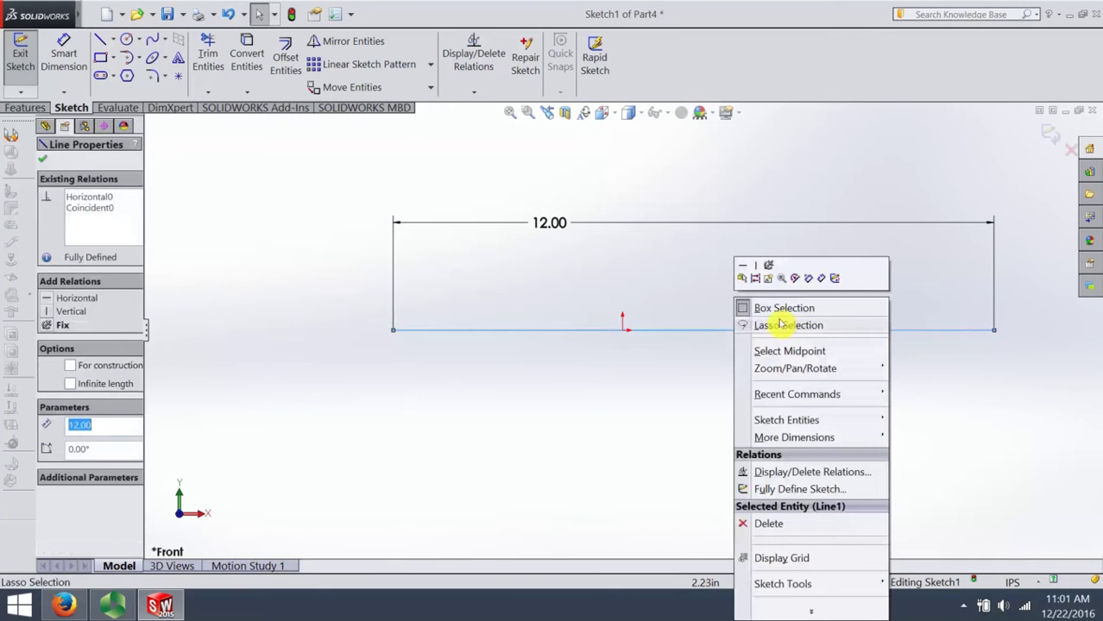
left_click(812, 352)
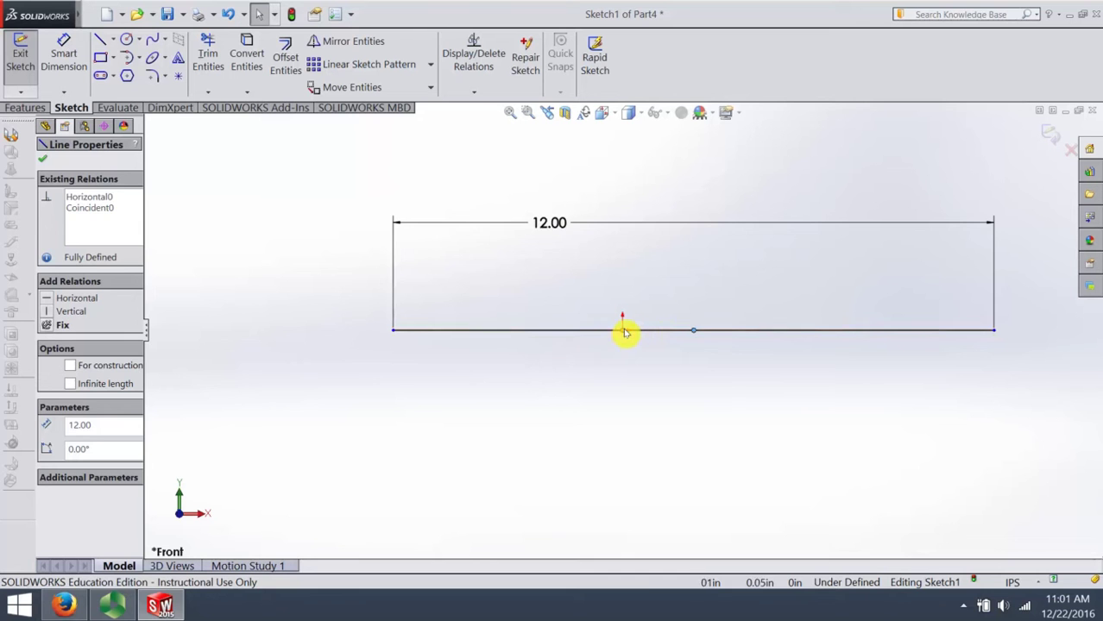
left_click(623, 331, "ctrl")
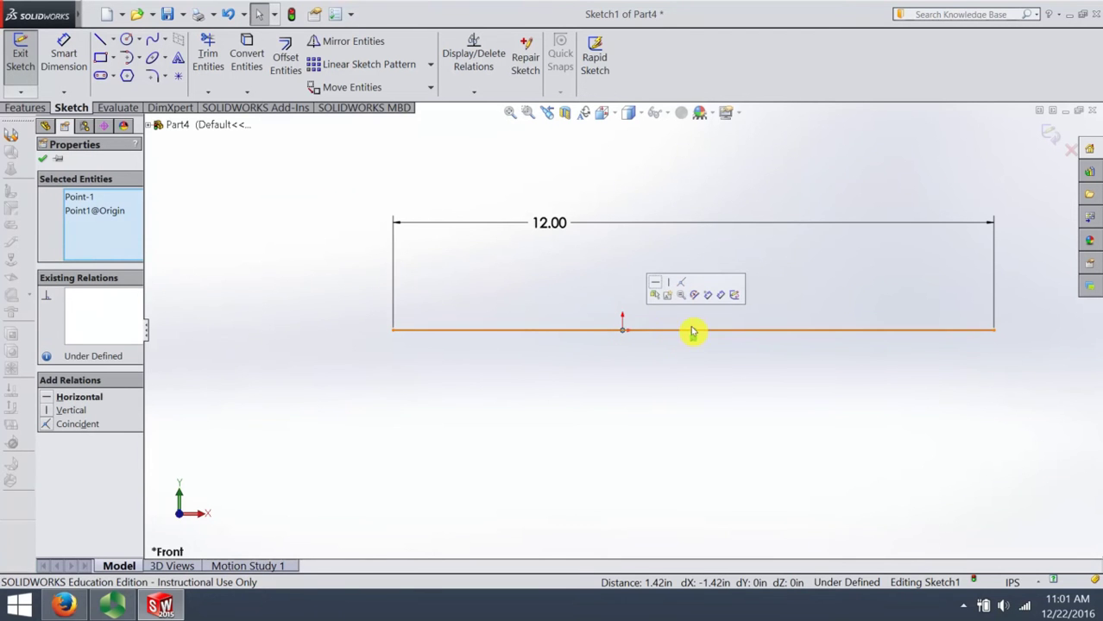
left_click(681, 284)
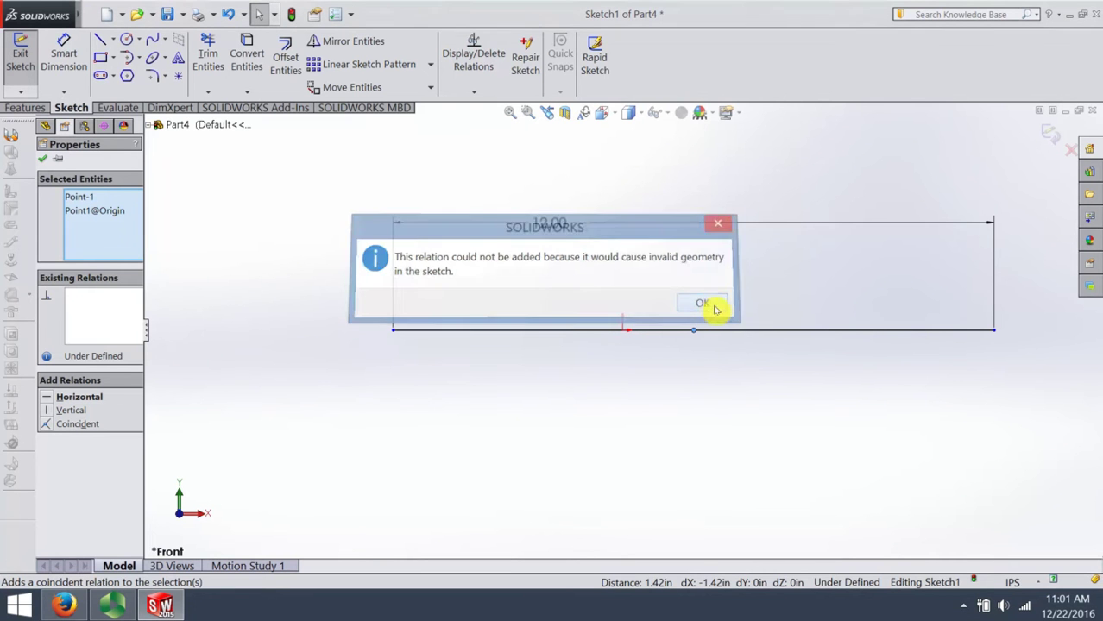
left_click(707, 304)
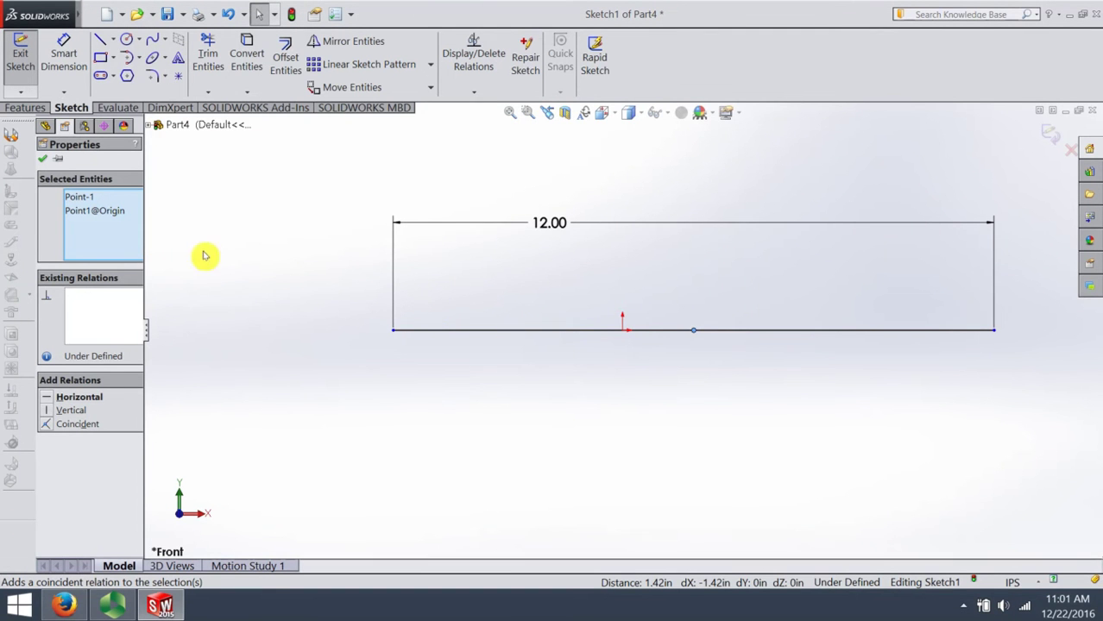
left_click(720, 369)
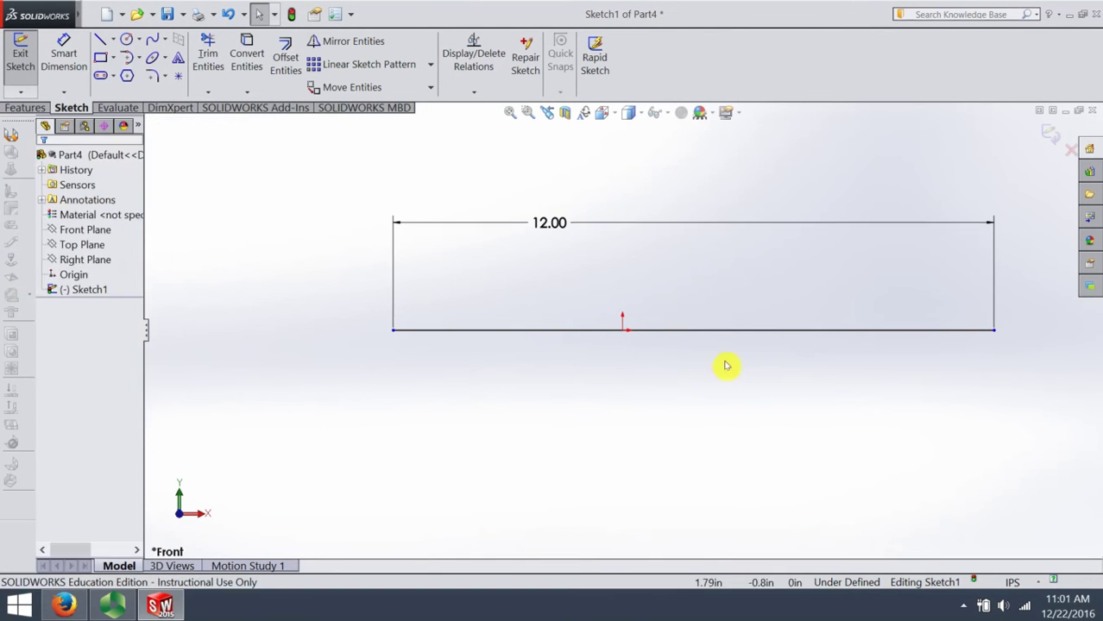
Step: Center the line on the origin by making its midpoint coincident with the origin
right_click(712, 338)
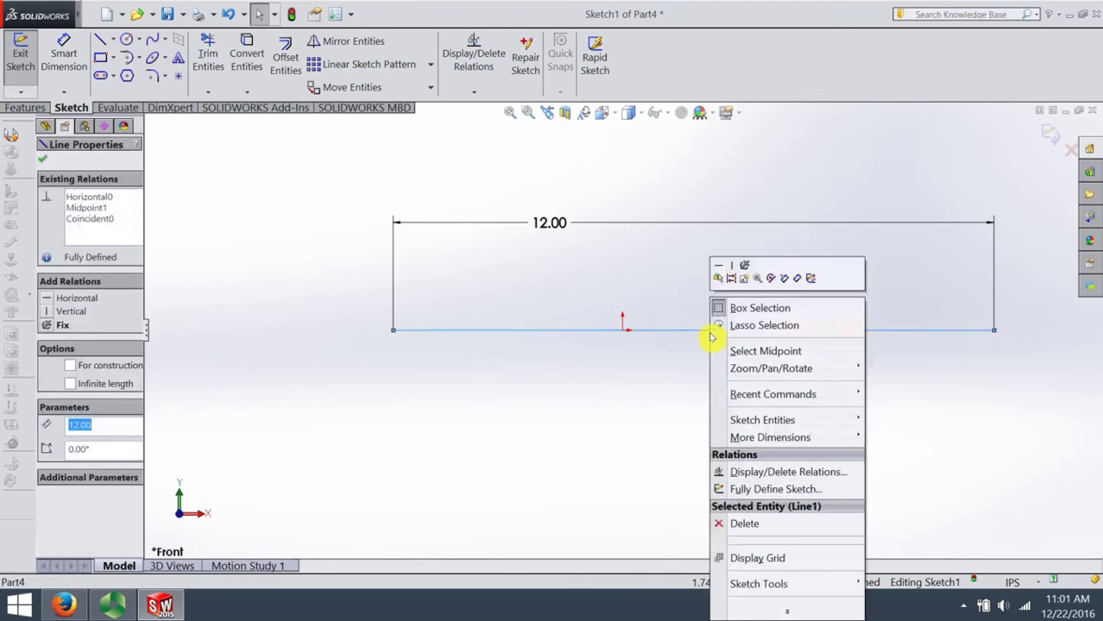
left_click(763, 352)
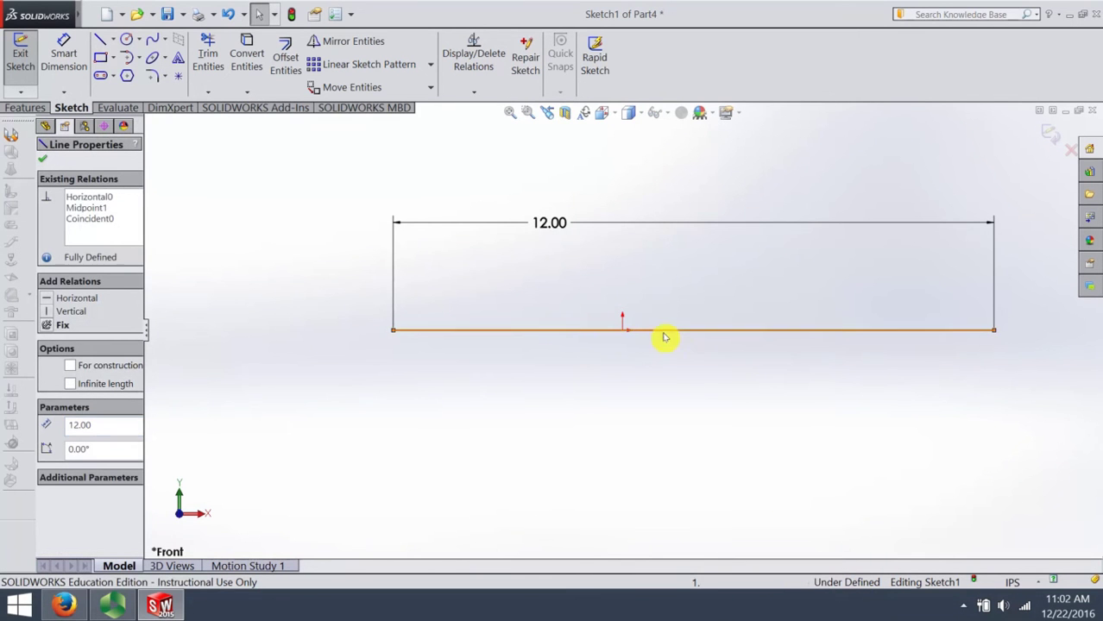
left_click(623, 332, "ctrl")
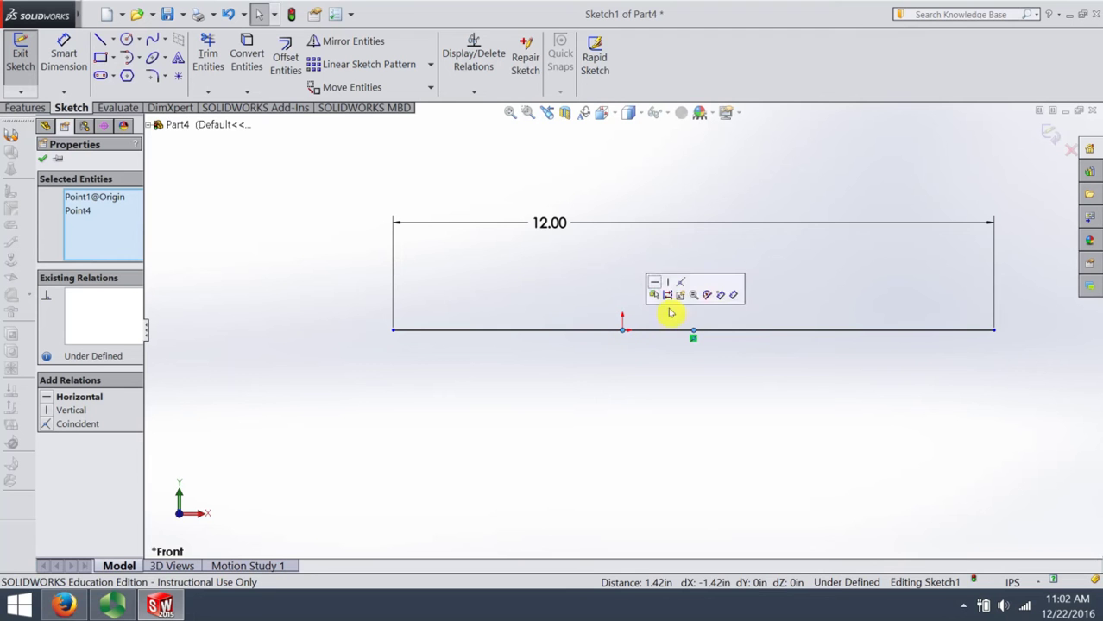
left_click(681, 287)
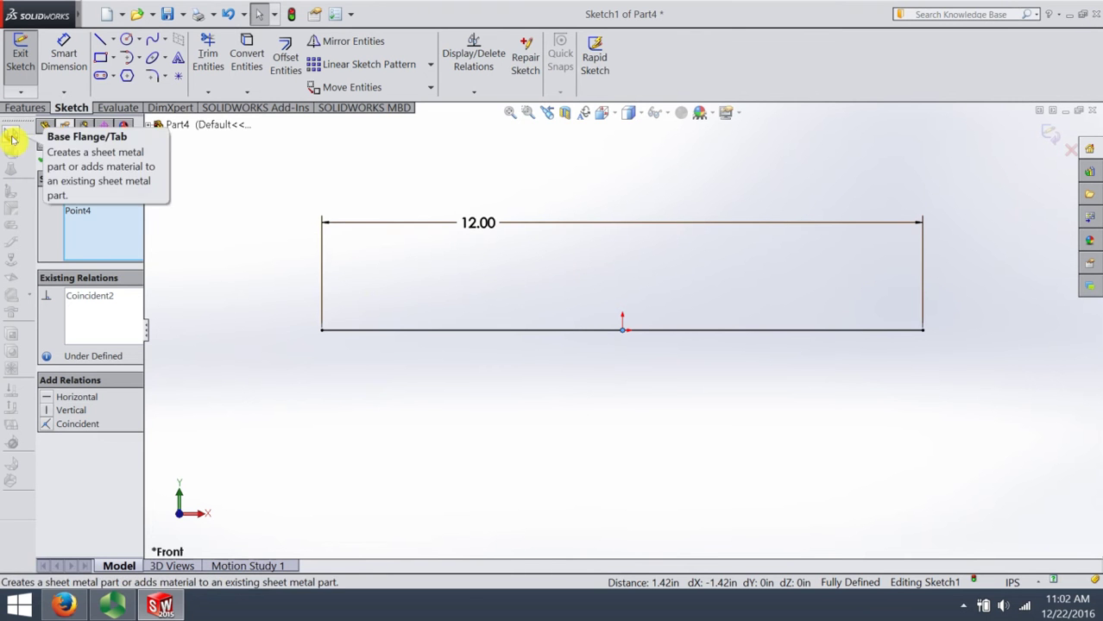
Step: Exit the sketch and create the base flange with a blind depth of 5 in
left_click(1047, 135)
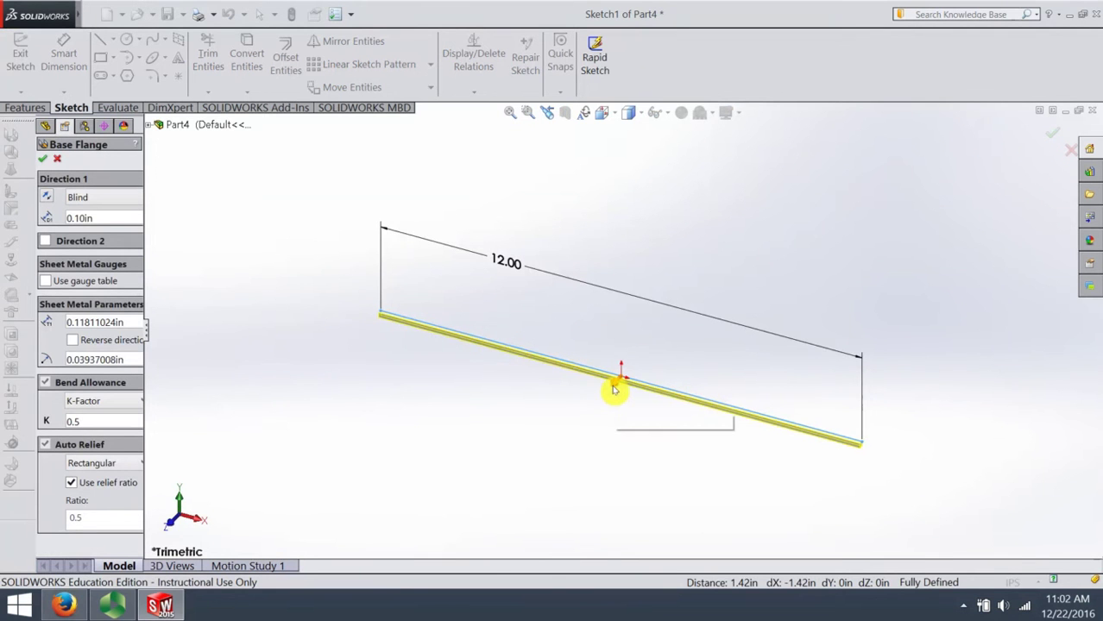
left_click_drag(614, 390, 487, 474)
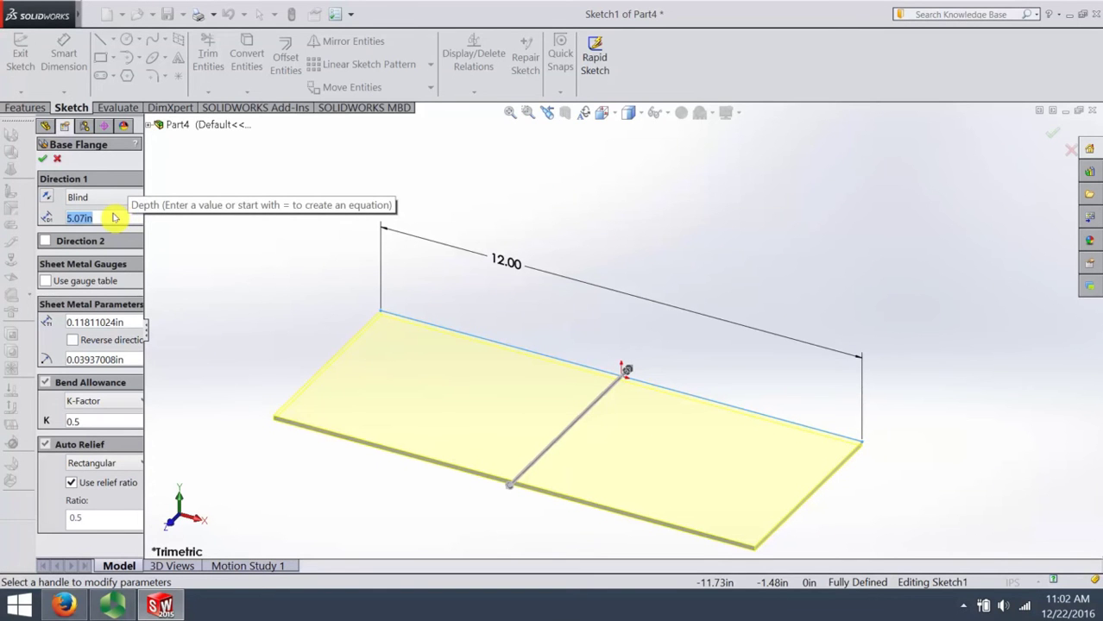
type("5")
key("Return")
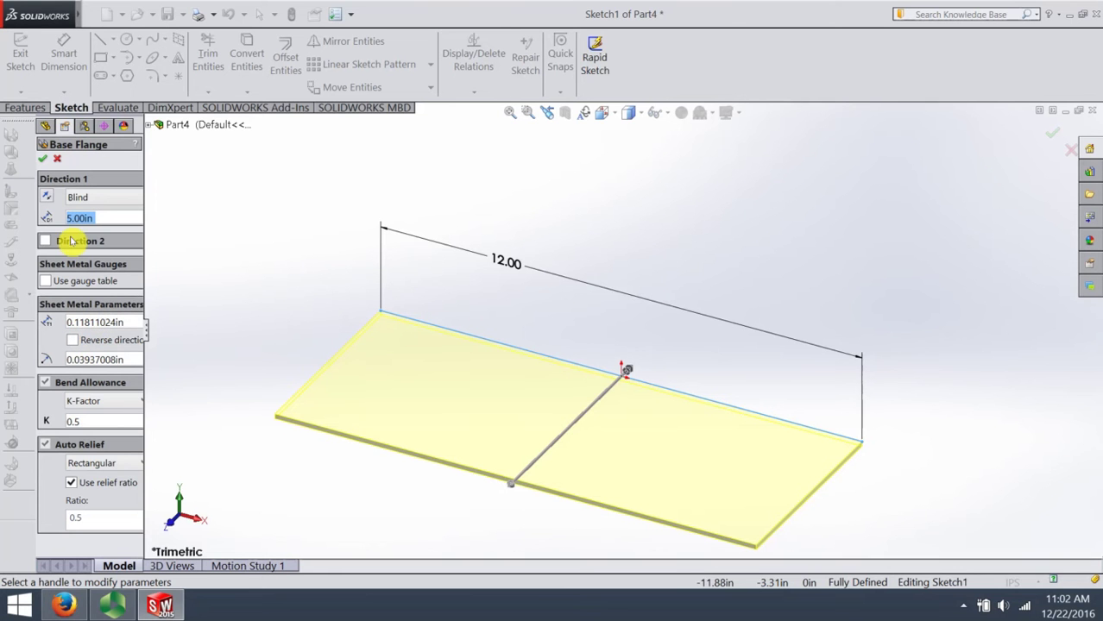
left_click(42, 163)
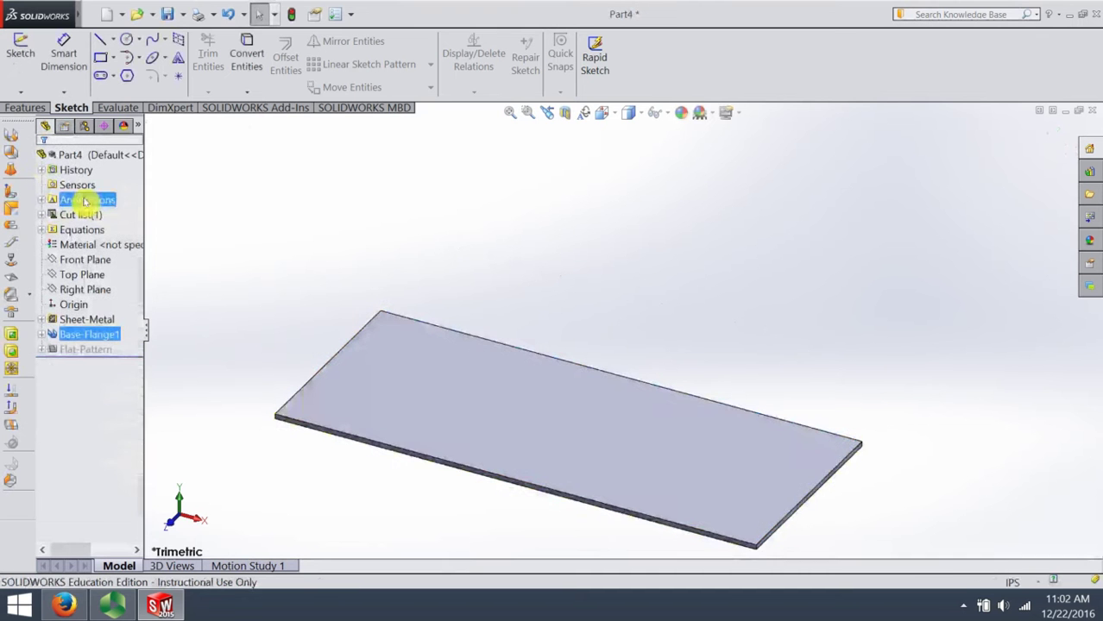
Step: Start a Sketched Bend on the plate's top face and sketch a bend line about 4.16 in long across its width, near the negative-X end
mouse_move(561, 482)
middle_mouse_down()
mouse_move(595, 433)
mouse_move(564, 451)
mouse_move(559, 489)
middle_mouse_up()
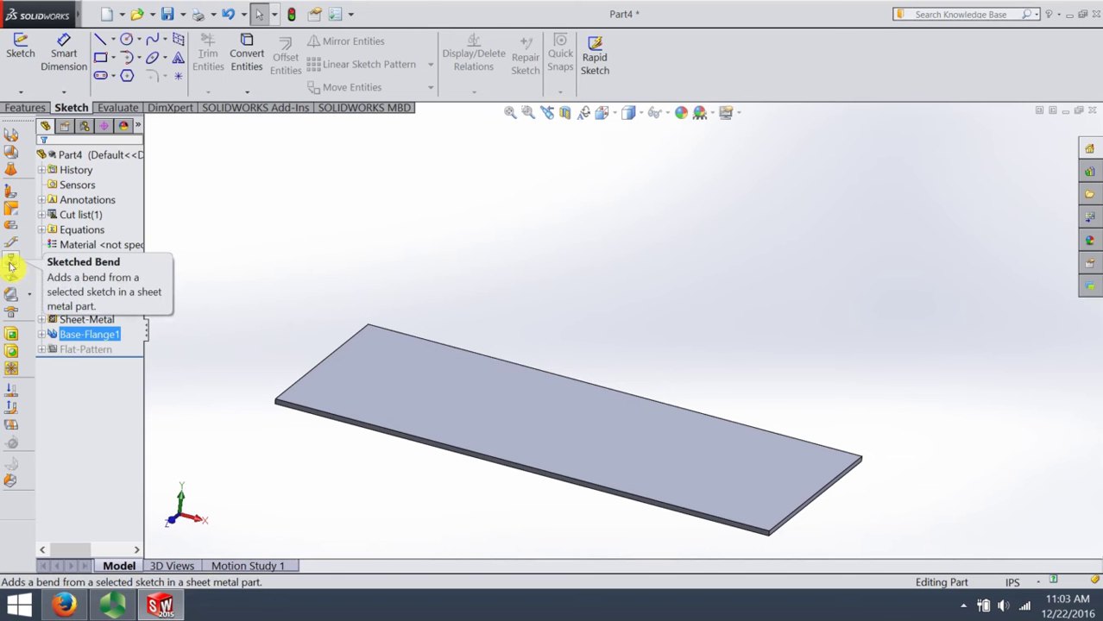
left_click(10, 265)
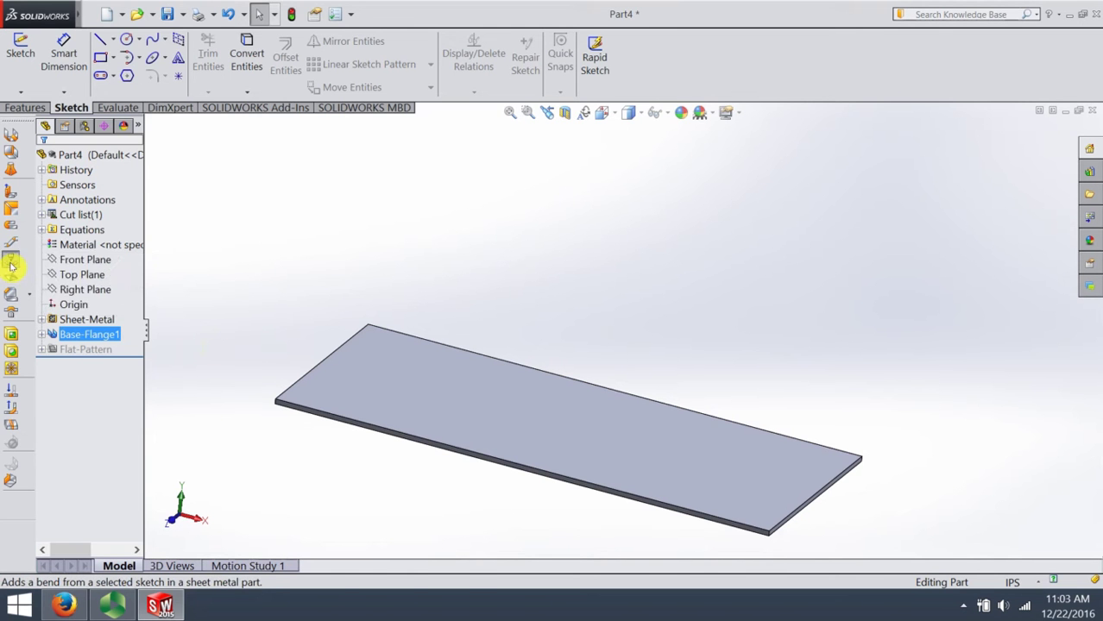
left_click(389, 387)
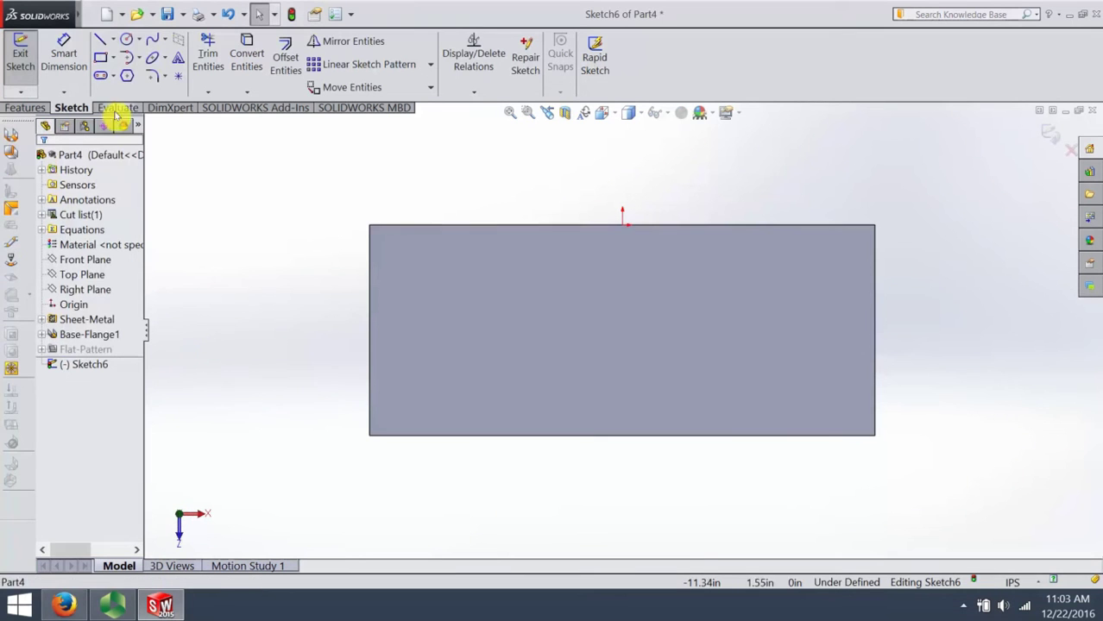
left_click(99, 40)
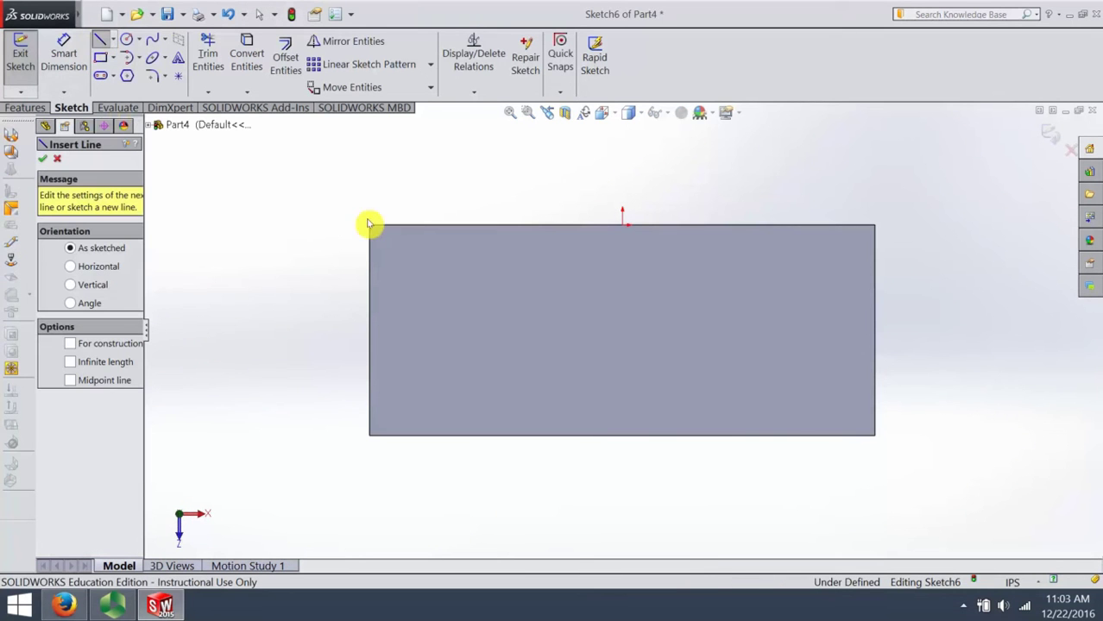
left_click(465, 245)
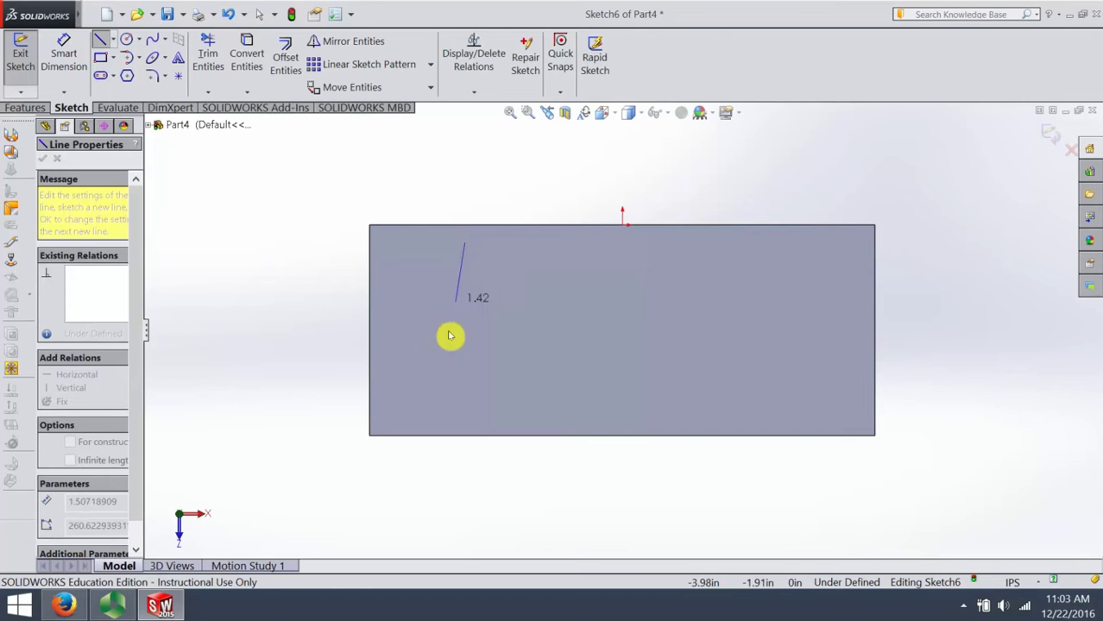
double_click(465, 420)
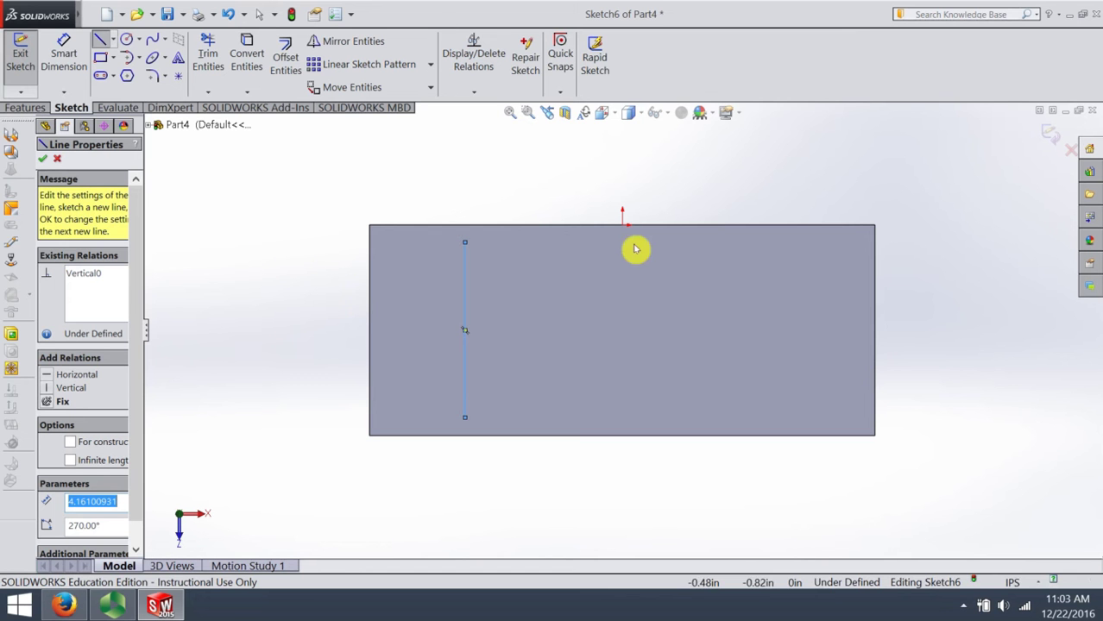
Step: Exit the bend-line sketch and bend the negative-X end 90 degrees with the default radius, keeping the larger part of the plate fixed
left_click(1050, 137)
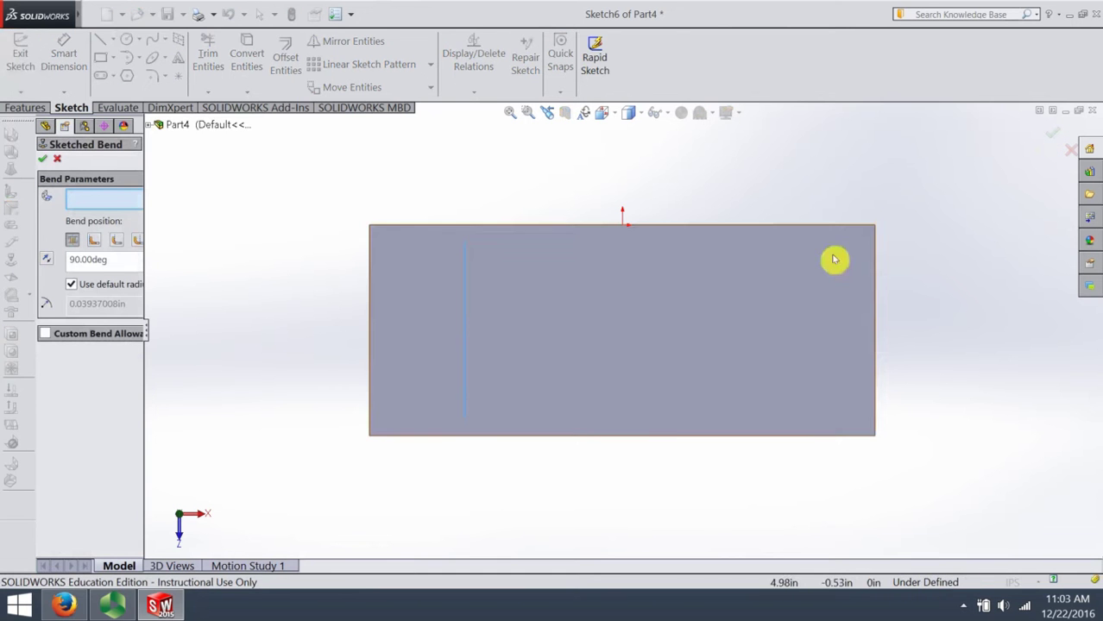
middle_click_drag(666, 446, 657, 276)
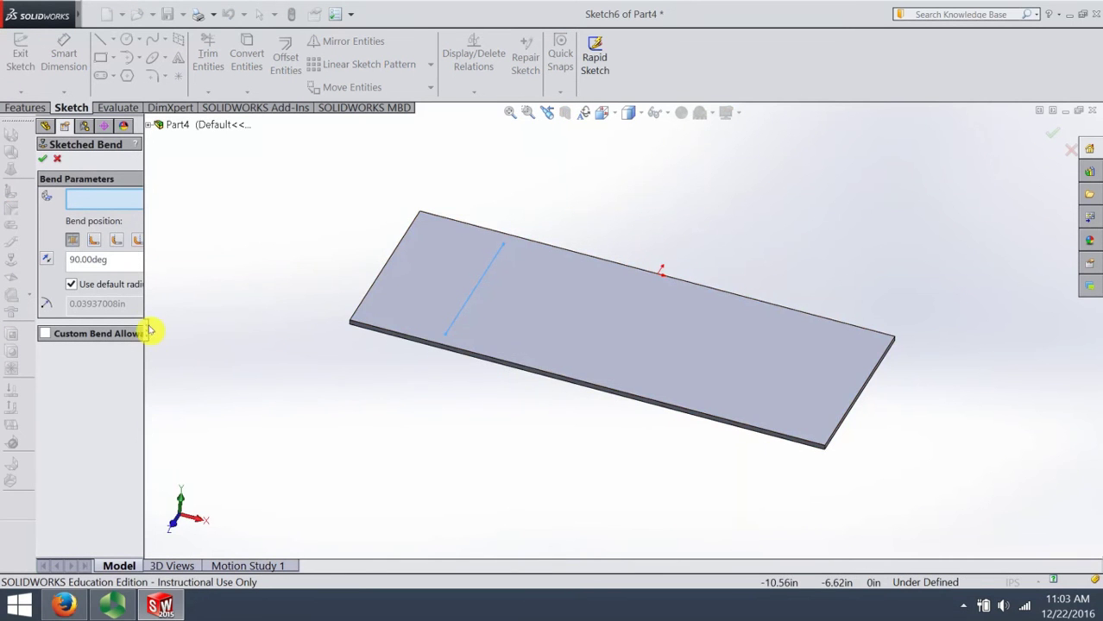
left_click_drag(146, 331, 221, 328)
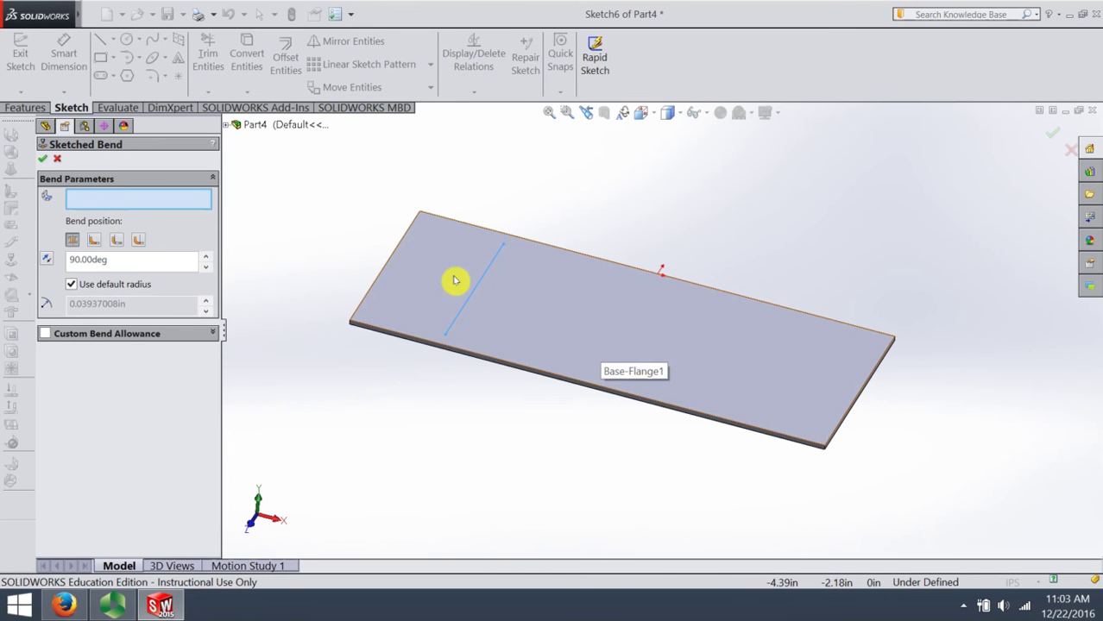
left_click(590, 318)
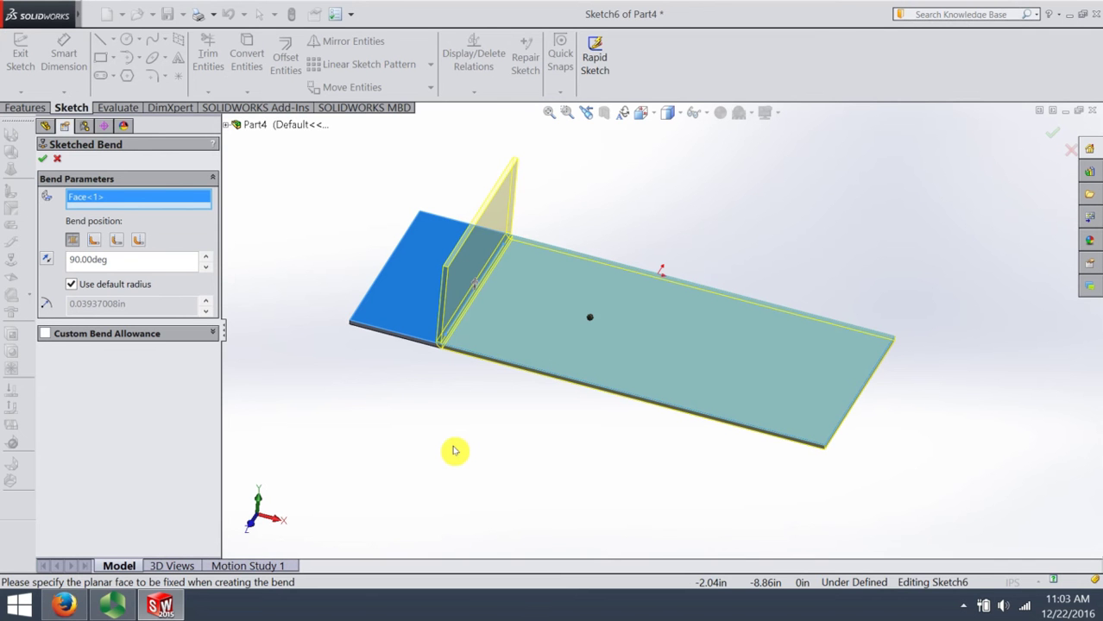
left_click(43, 160)
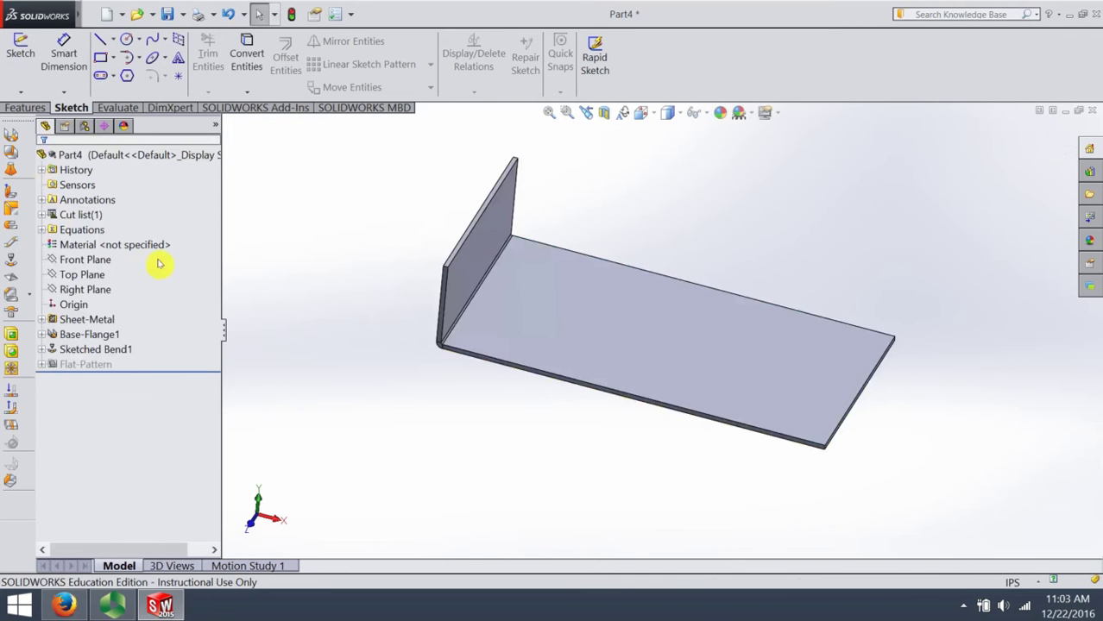
middle_click_drag(480, 434, 493, 379)
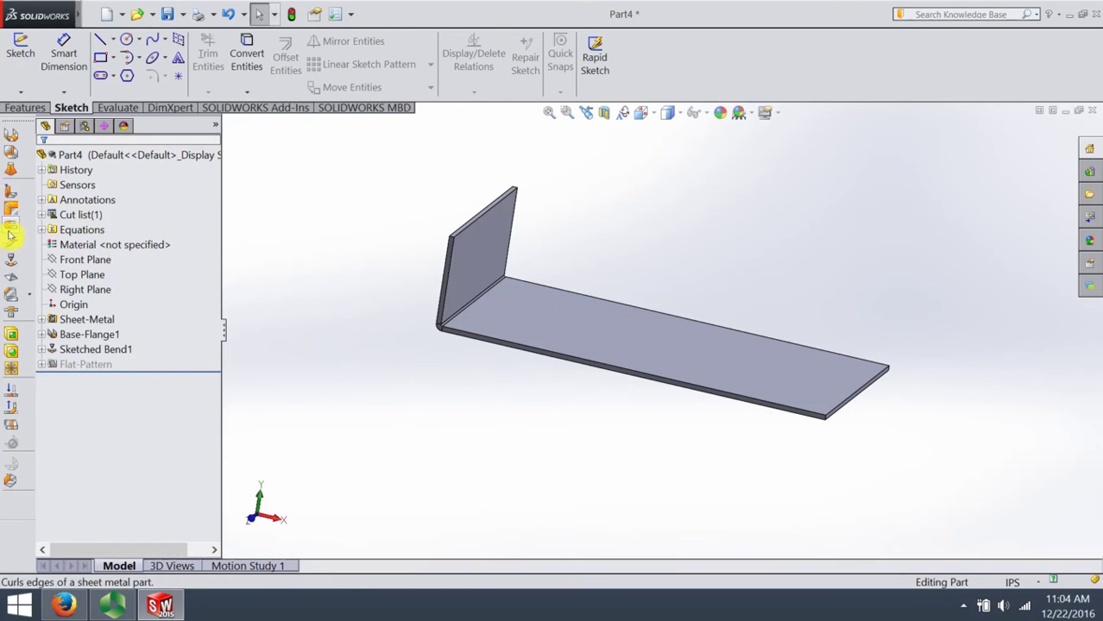
Step: Start another Sketched Bend on the plate's top face and sketch a vertical bend line about 4.14 in long near the positive-X end
left_click(10, 261)
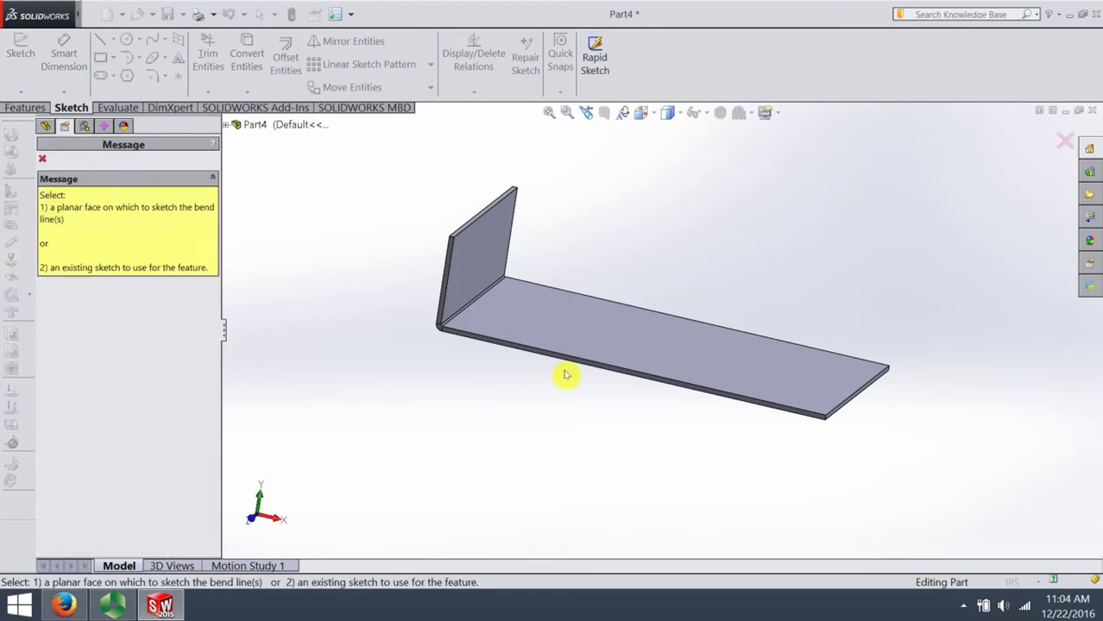
left_click(684, 359)
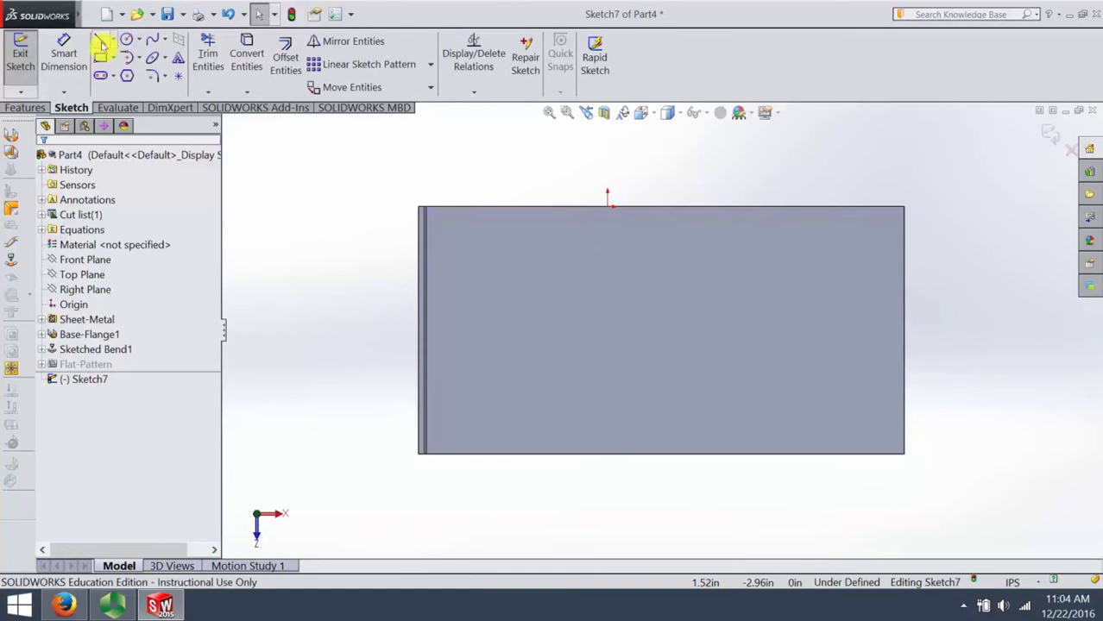
left_click(100, 41)
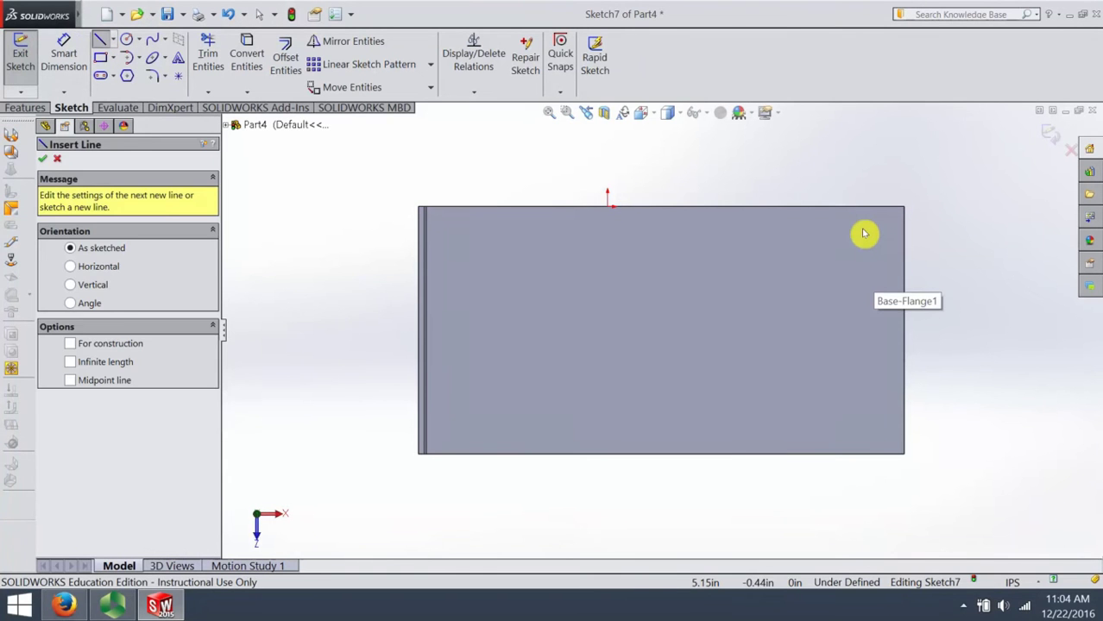
left_click(863, 231)
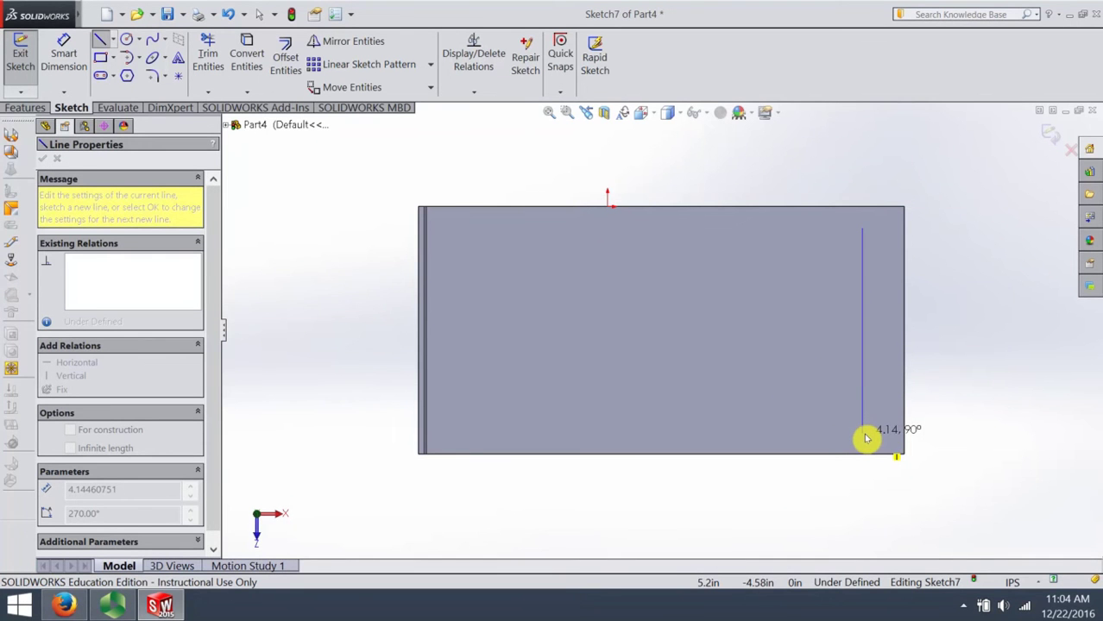
left_click(863, 434)
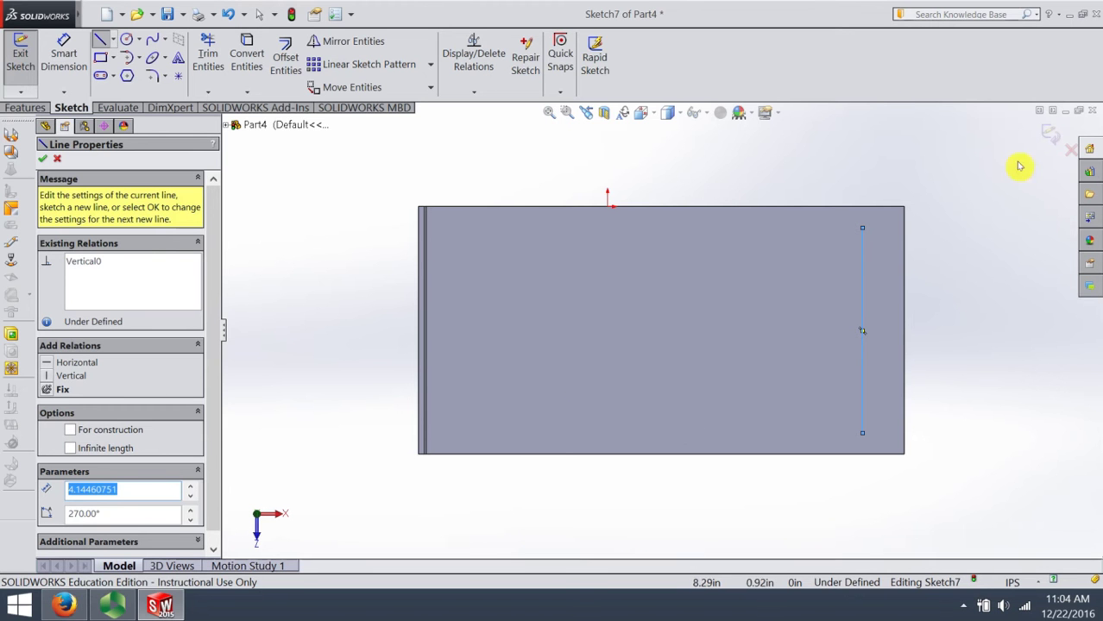
Step: Exit the sketch and bend the positive-X end 90 degrees with the default radius, keeping the middle face fixed
left_click(1049, 136)
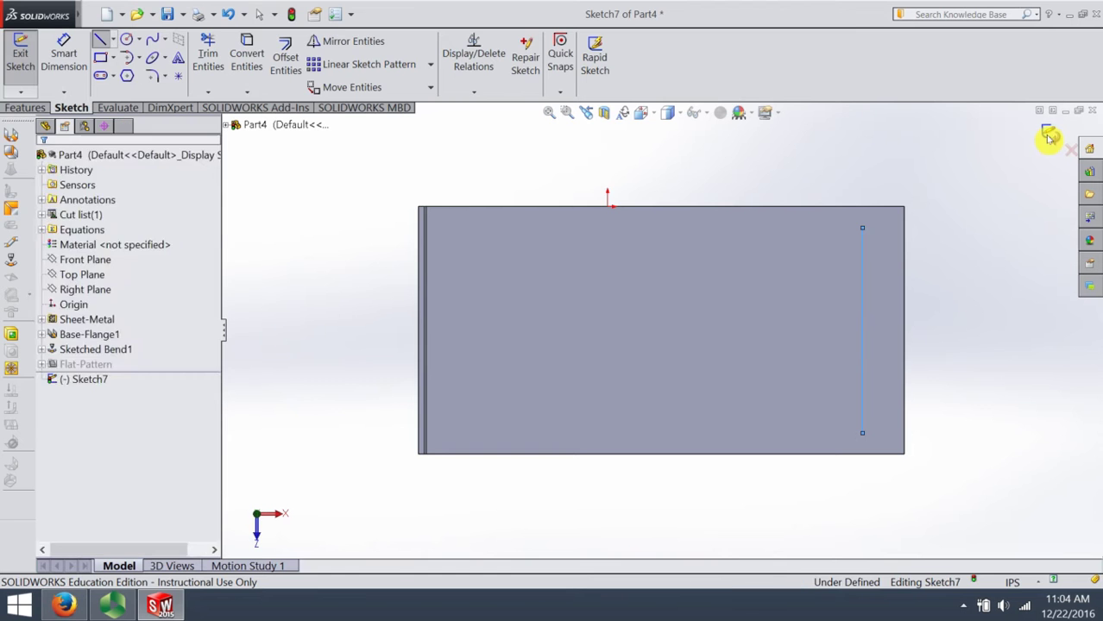
left_click(1049, 136)
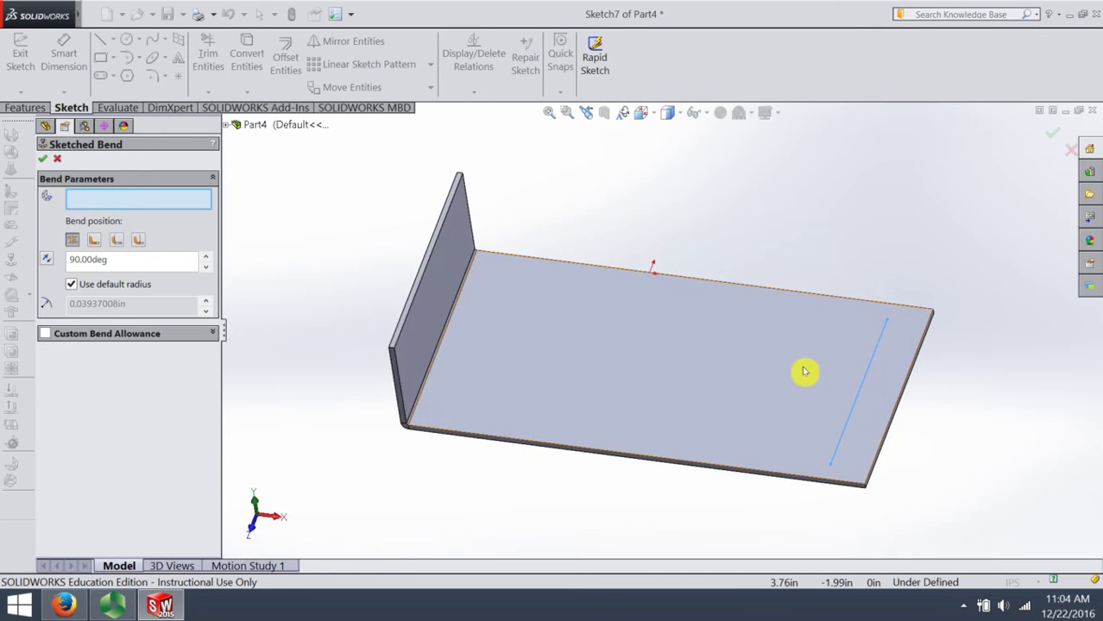
left_click(687, 383)
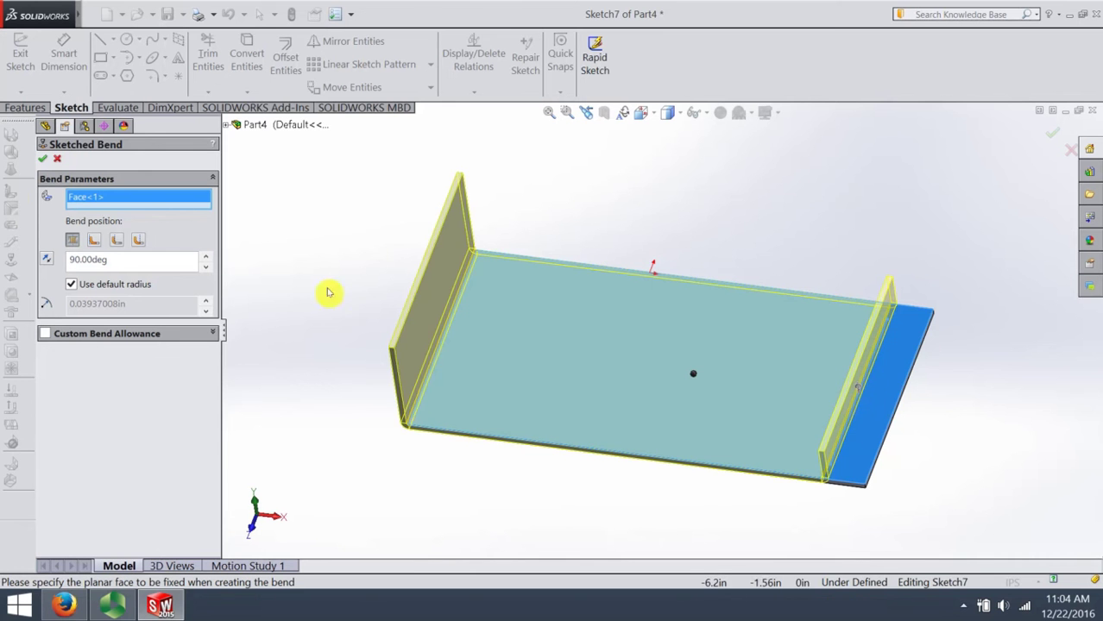
left_click(42, 160)
mouse_move(762, 439)
middle_mouse_down()
mouse_move(695, 397)
mouse_move(773, 431)
mouse_move(667, 413)
mouse_move(699, 433)
mouse_move(663, 361)
middle_mouse_up()
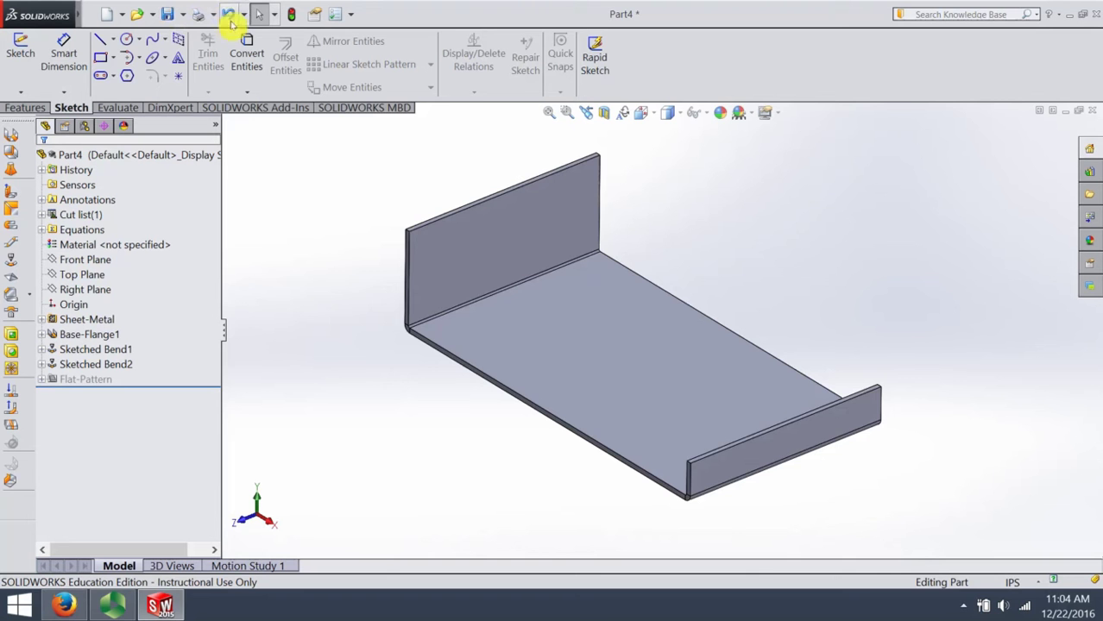
Step: Undo both sketched bends and their bend lines, back to the flat base flange
left_click(229, 16)
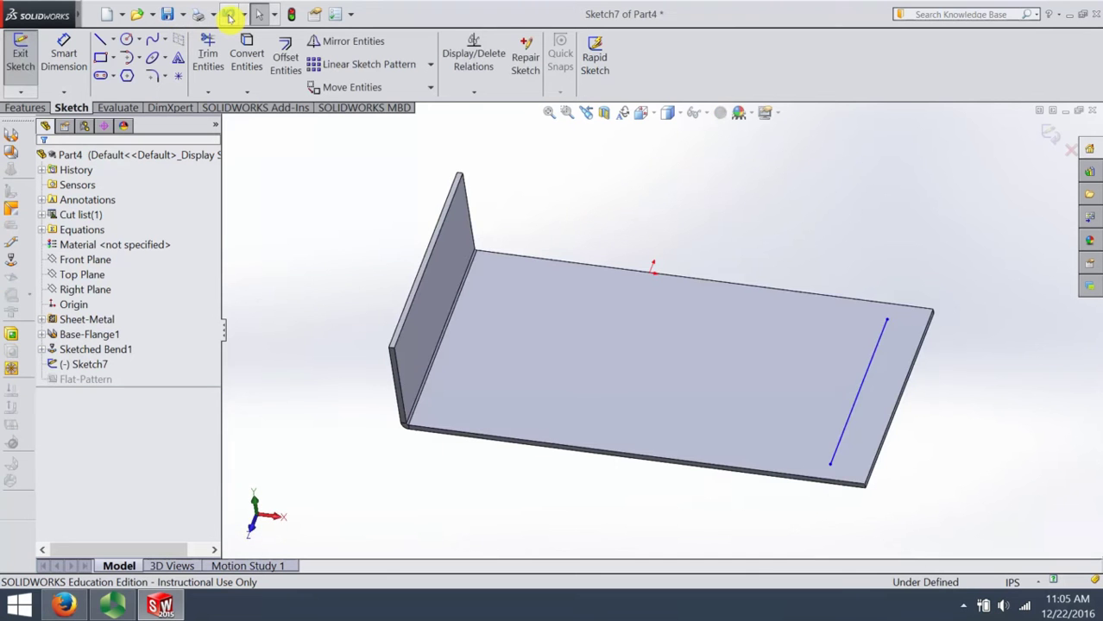
left_click(228, 15)
left_click(228, 16)
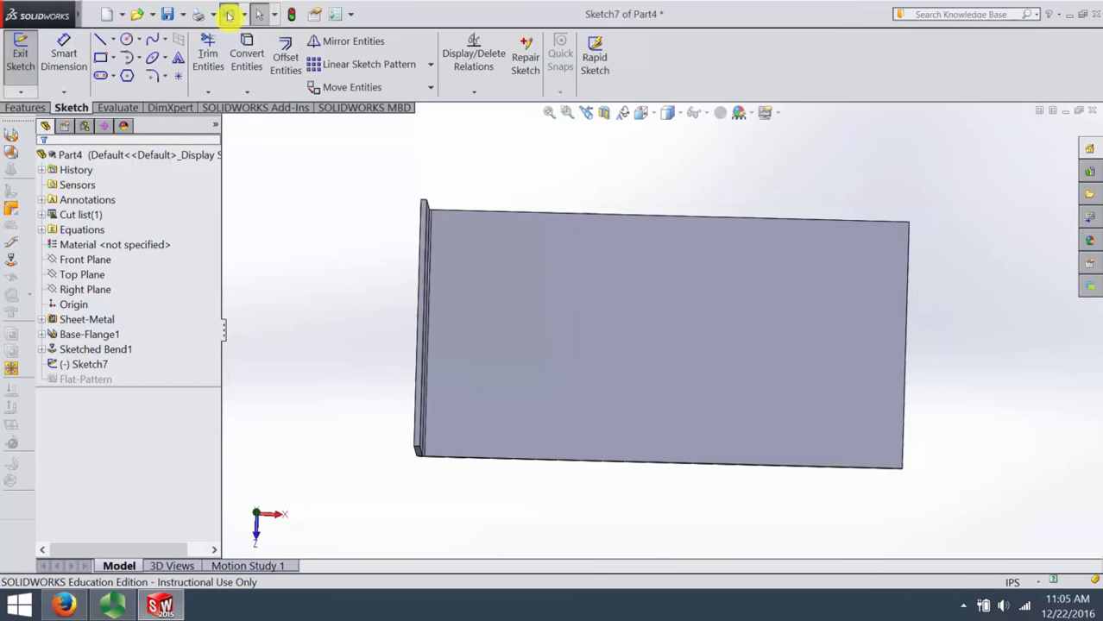
left_click(228, 15)
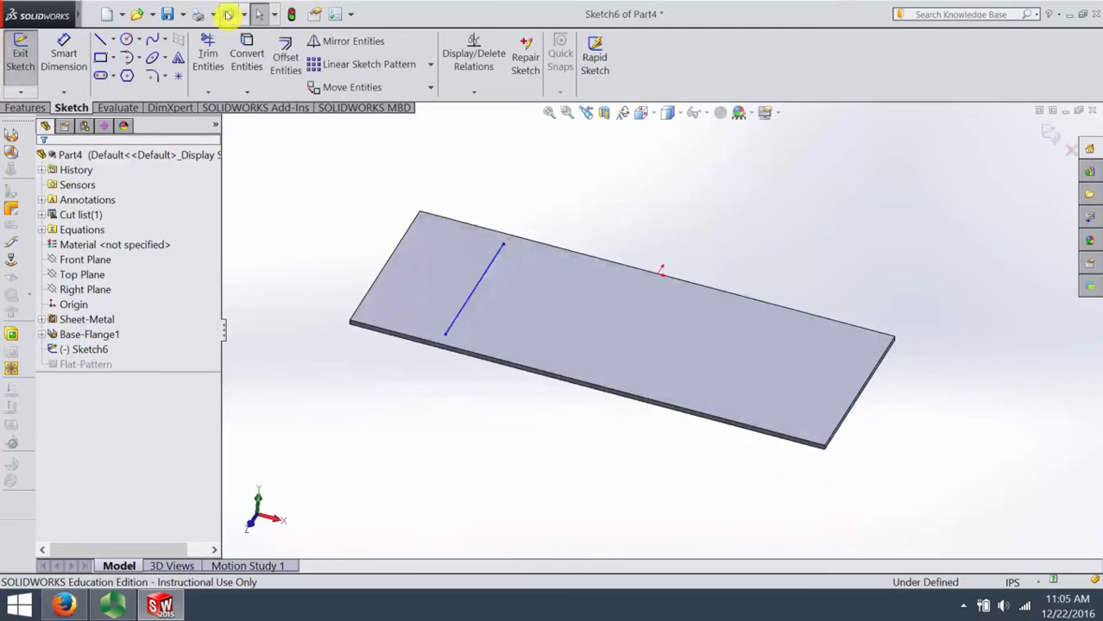
left_click(229, 15)
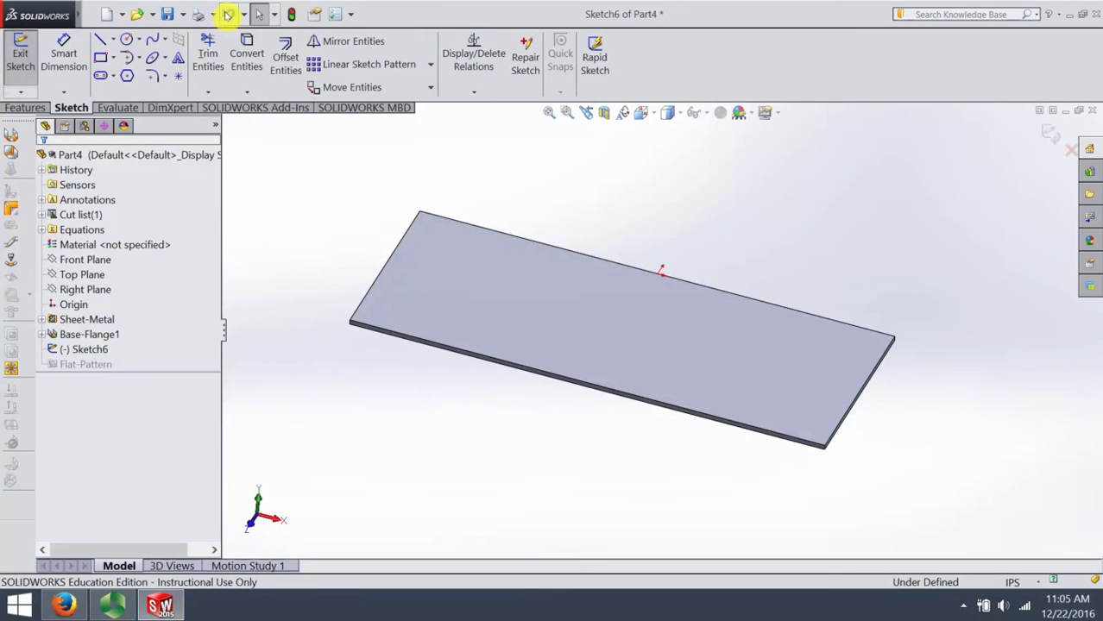
left_click(228, 16)
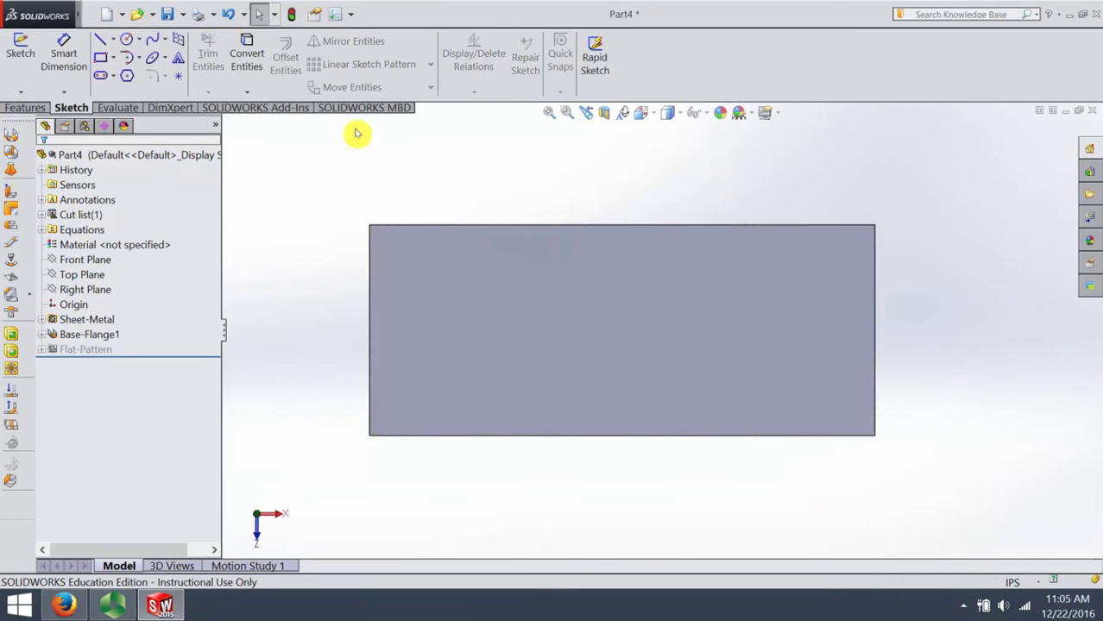
Step: Add a 90-degree edge flange about 3.29 in long along the plate's short edge at the negative-X end
middle_click_drag(535, 446, 374, 291)
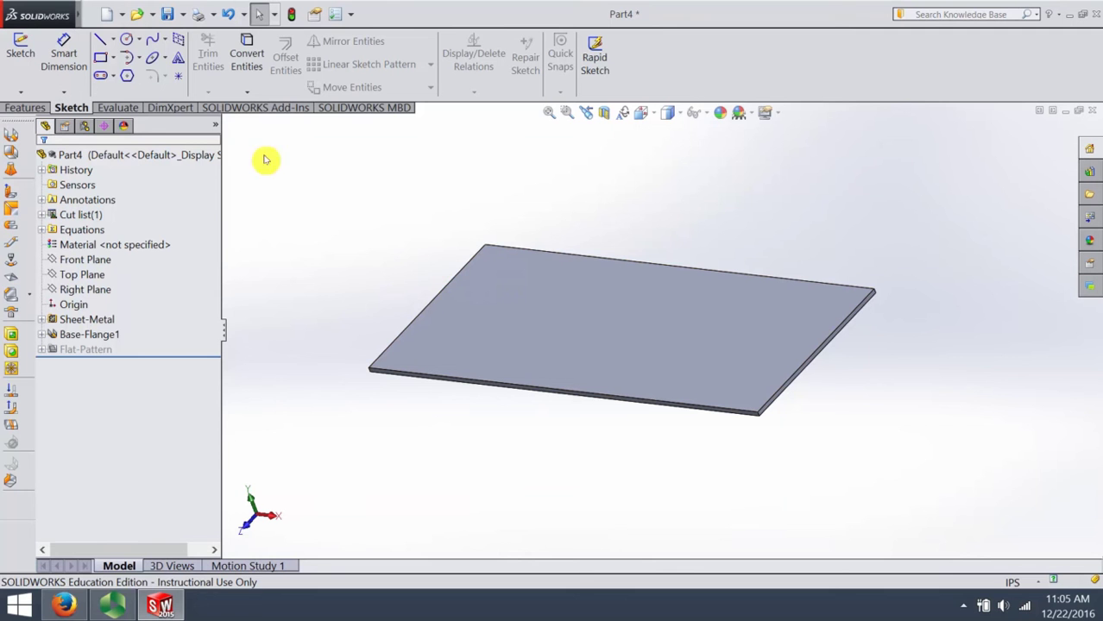
left_click(10, 198)
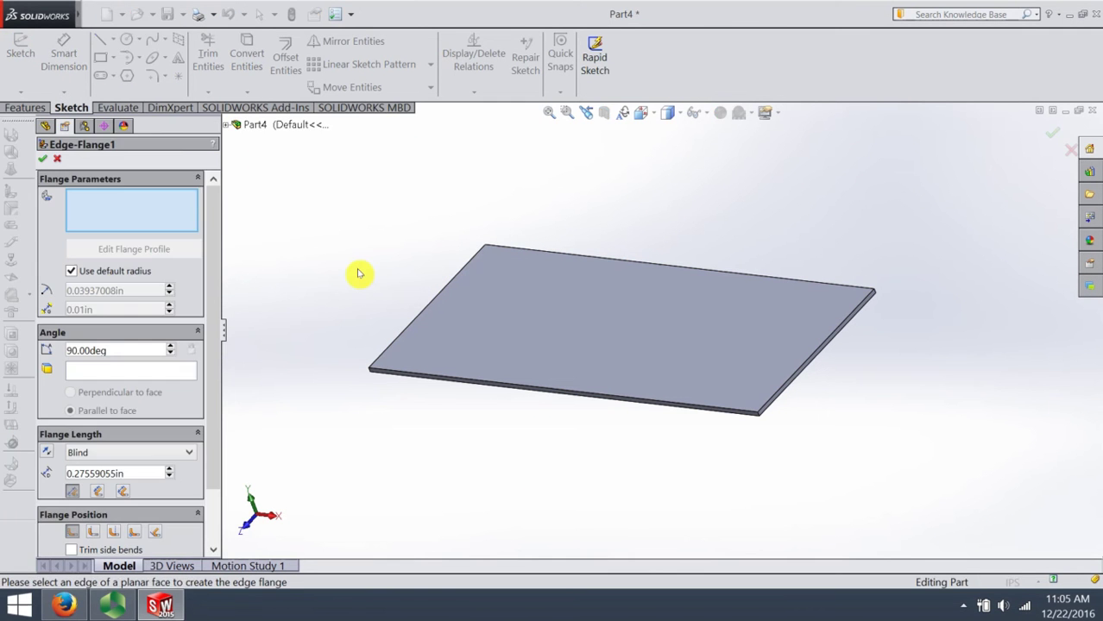
left_click(402, 339)
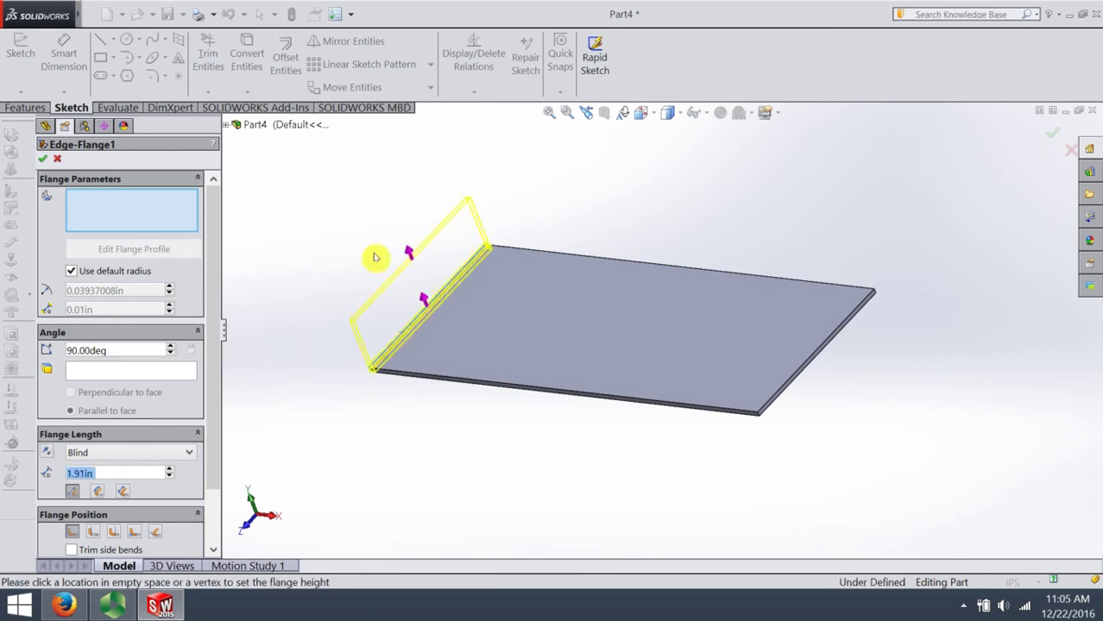
left_click(361, 207)
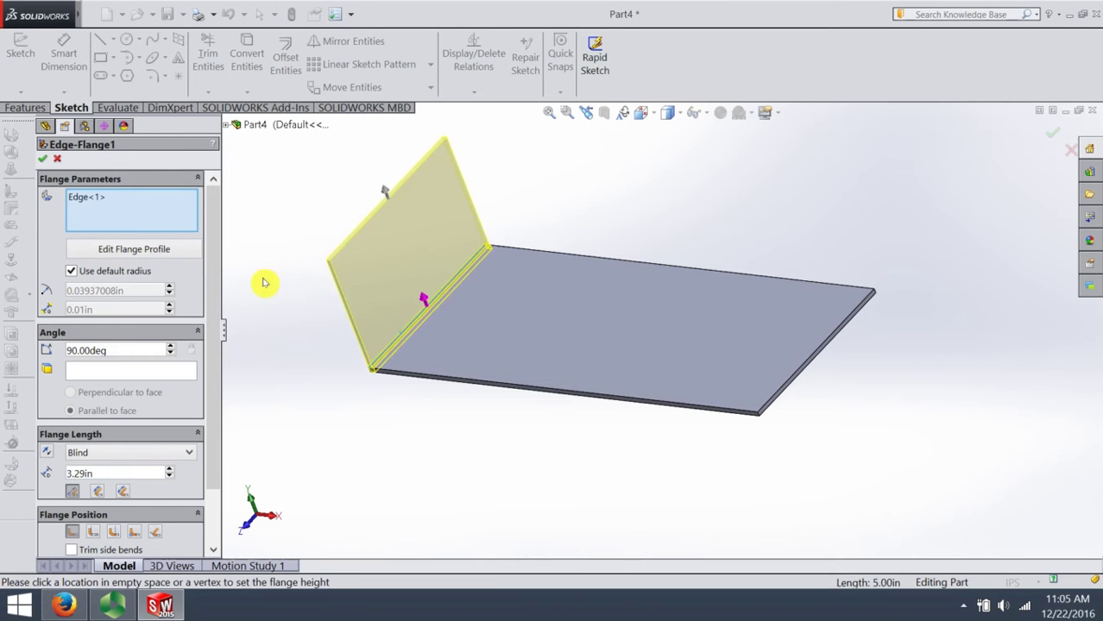
left_click(43, 161)
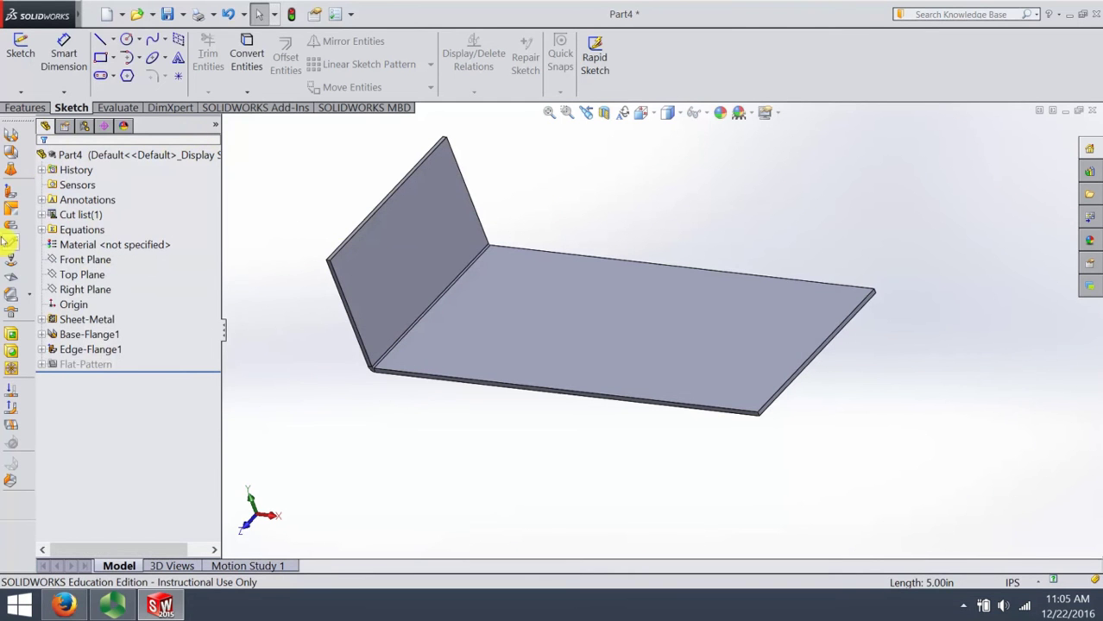
Step: Add a second 90-degree edge flange about 1.29 in long along the opposite short edge at the positive-X end
left_click(13, 200)
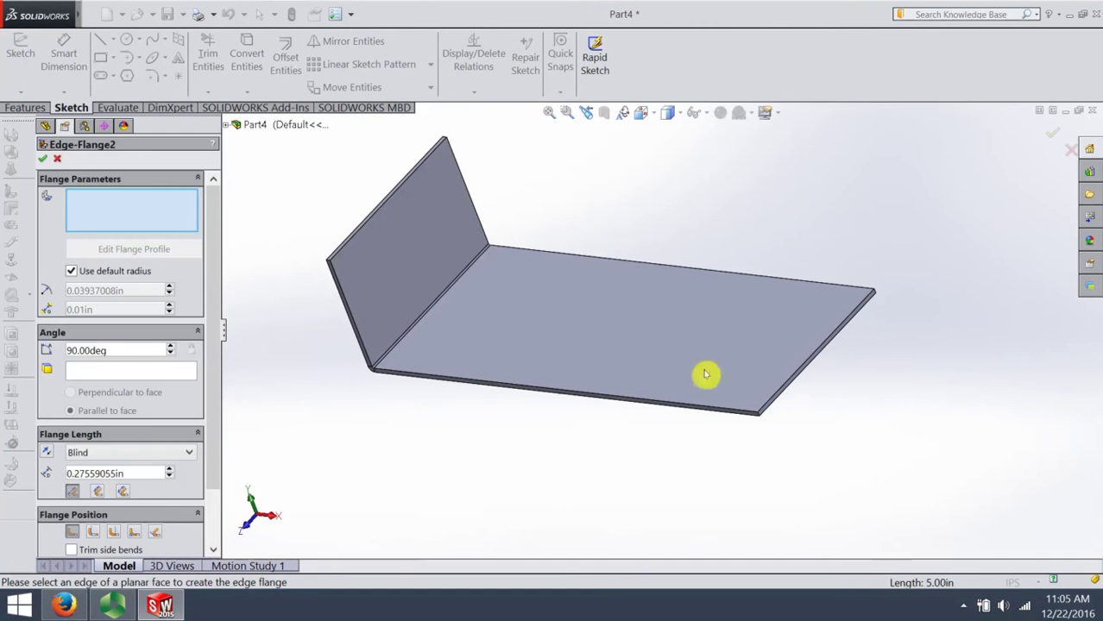
left_click(779, 395)
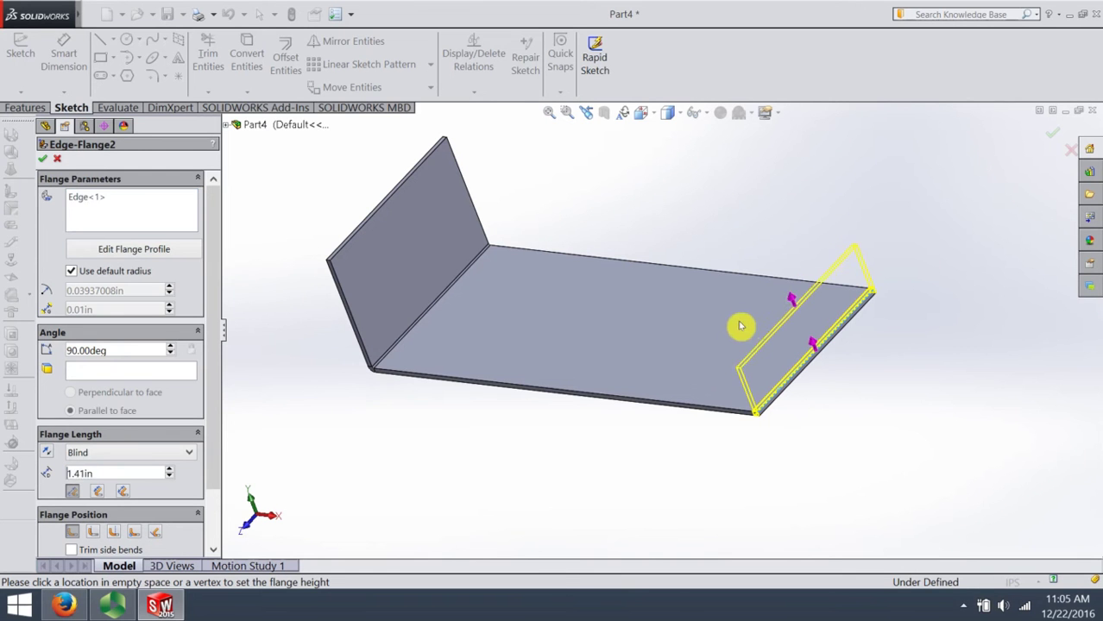
left_click(745, 331)
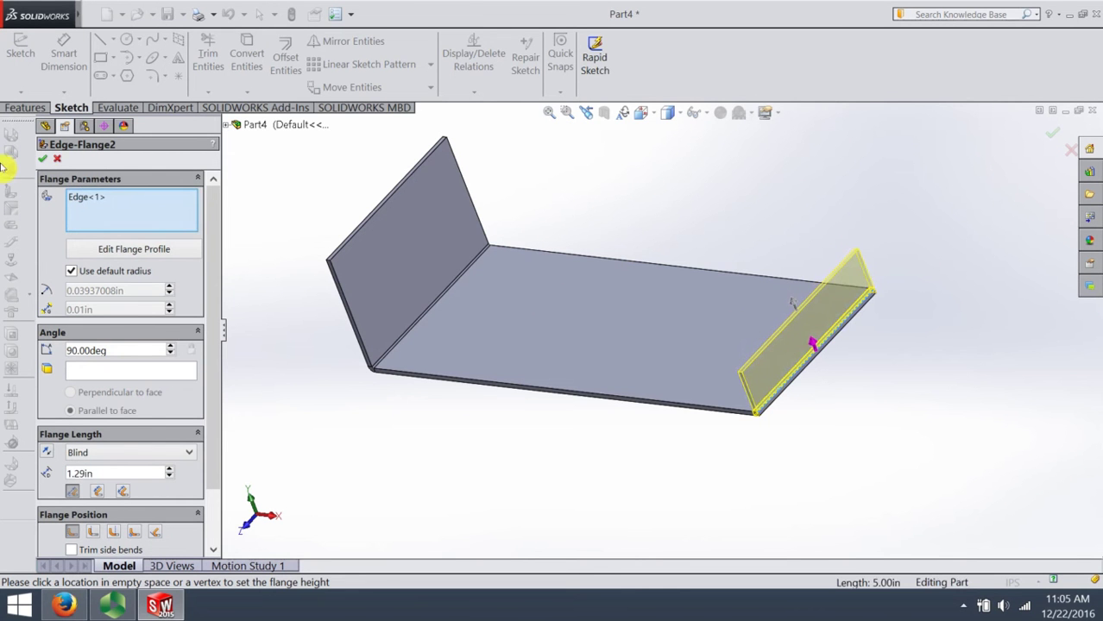
left_click(42, 159)
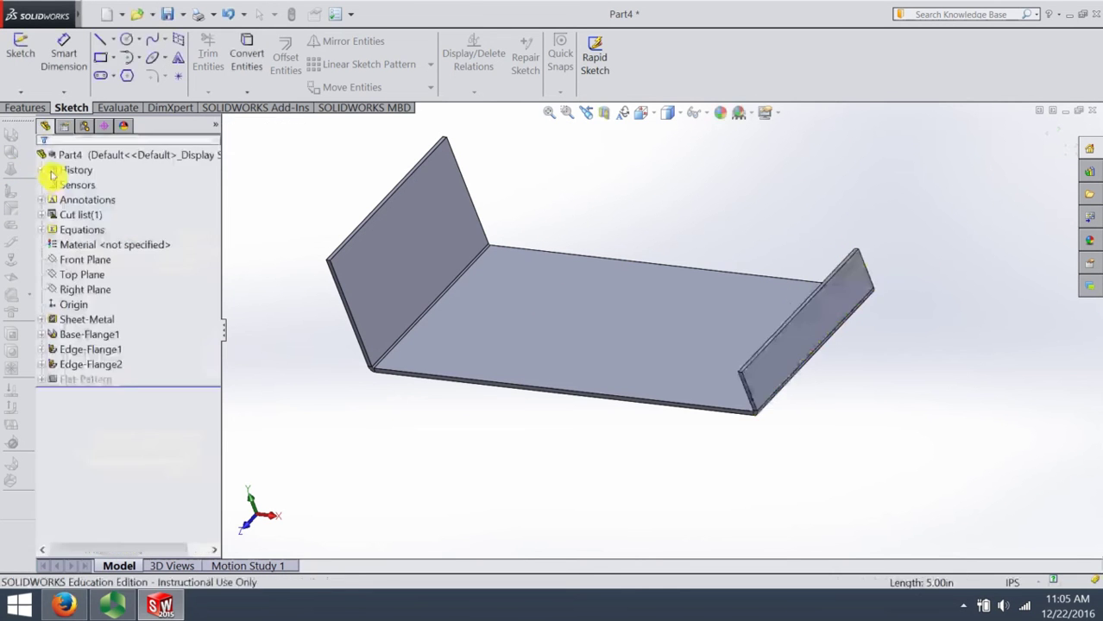
middle_click_drag(391, 365, 446, 386)
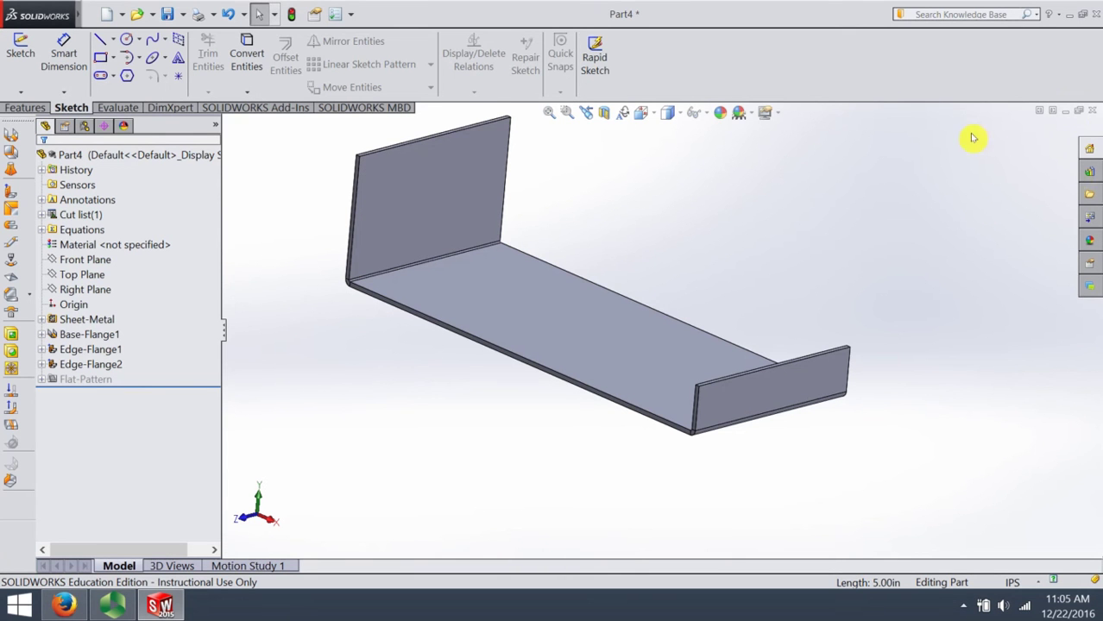
Step: Close the sheet metal part without saving the changes
left_click(1093, 112)
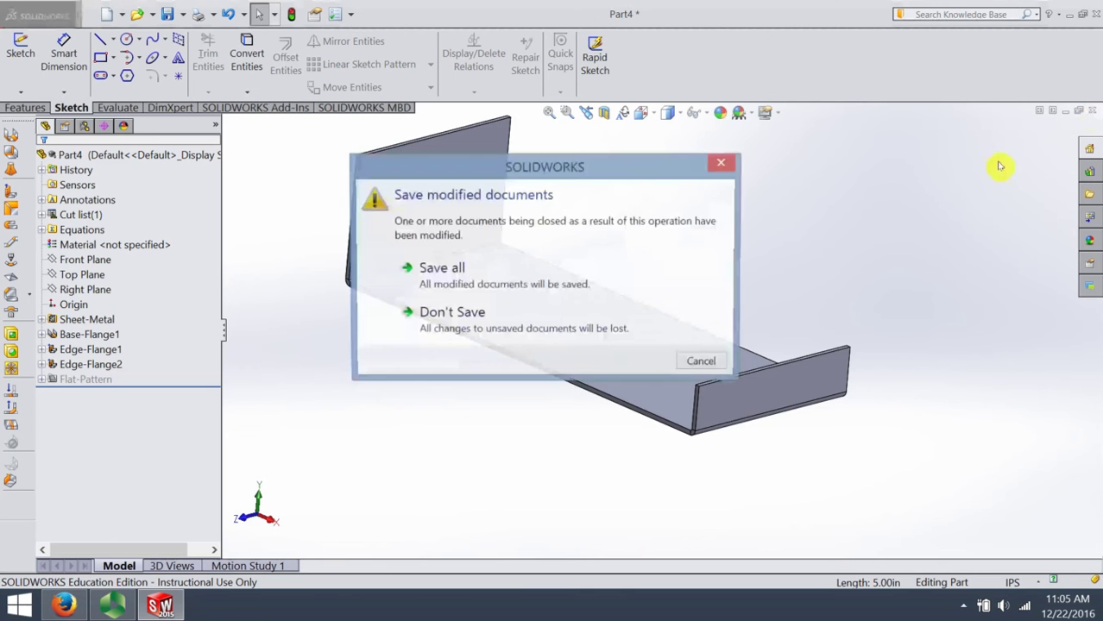
left_click(471, 321)
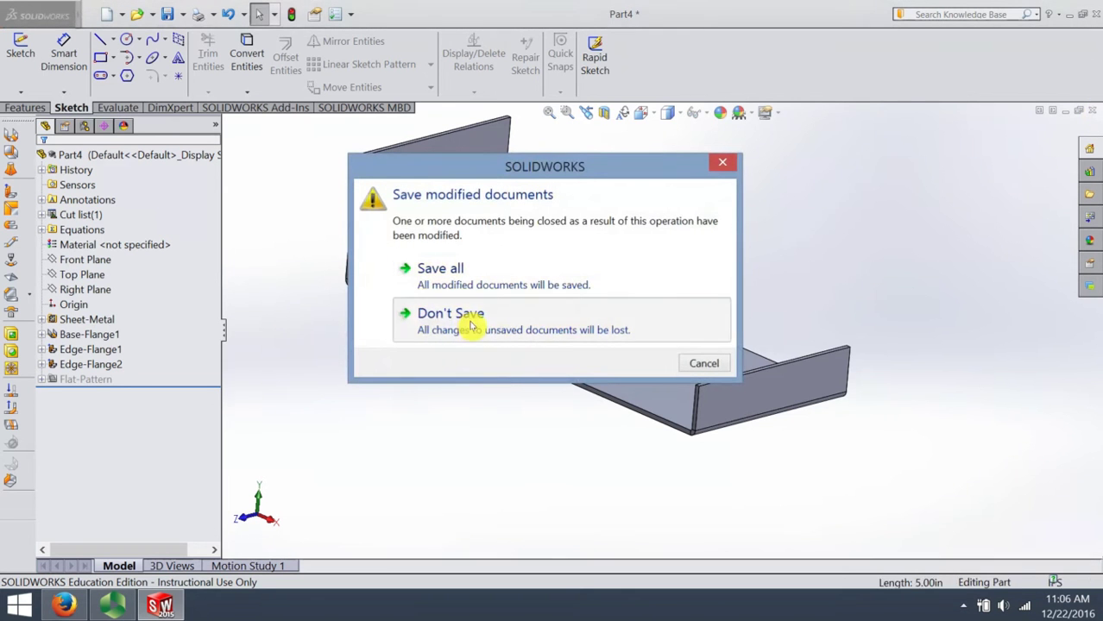
Step: Create a new part document and start a Base Flange sketch on the Front Plane
left_click(135, 17)
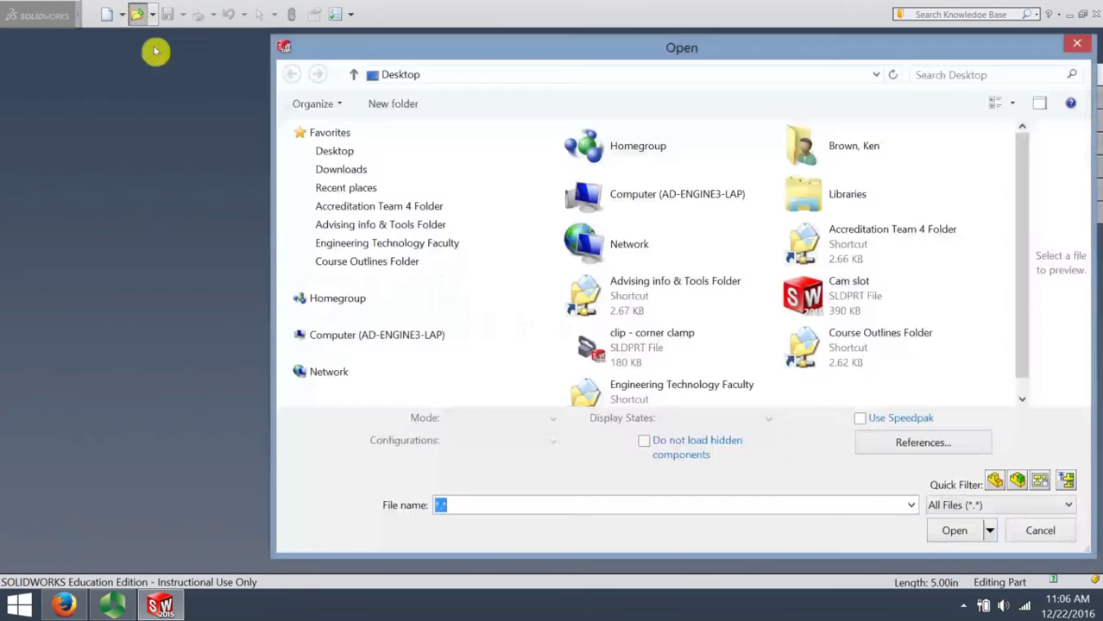
left_click(1075, 45)
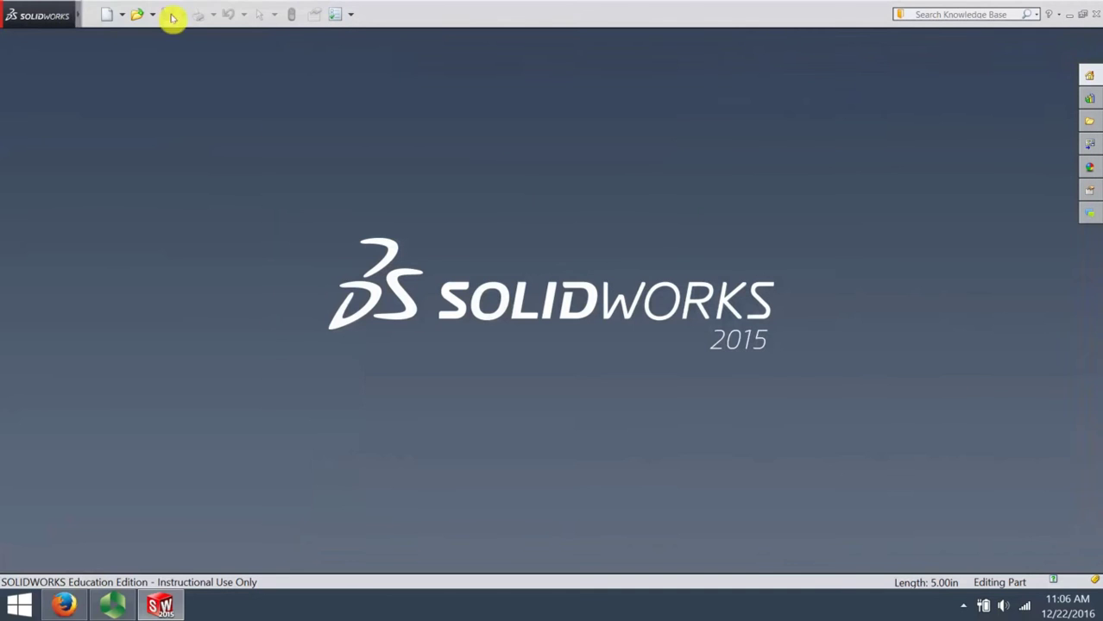
left_click(92, 16)
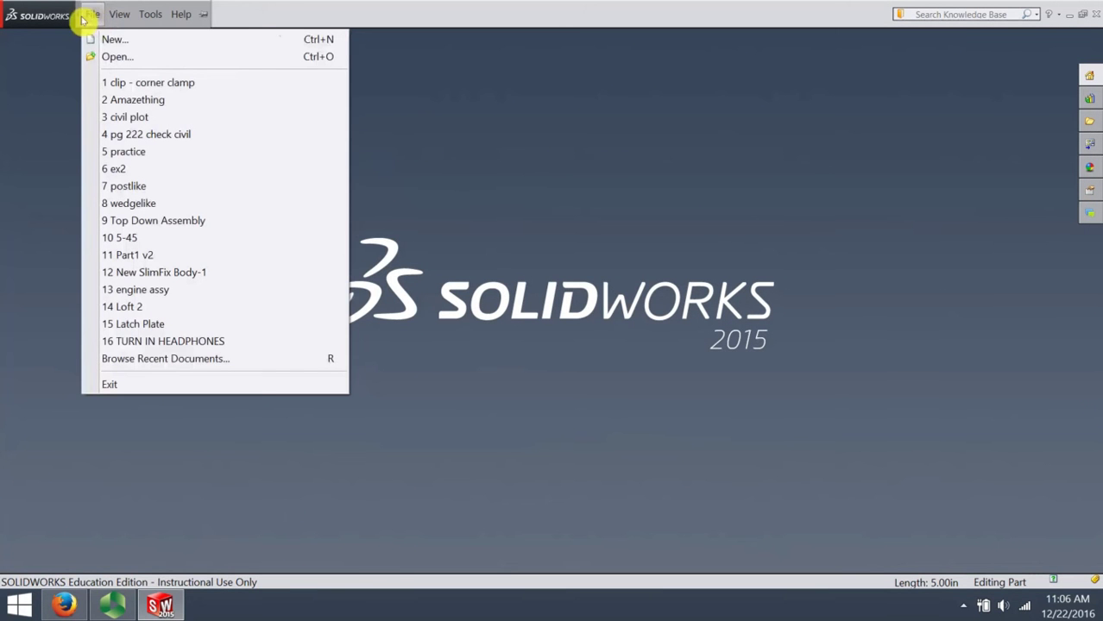
left_click(112, 39)
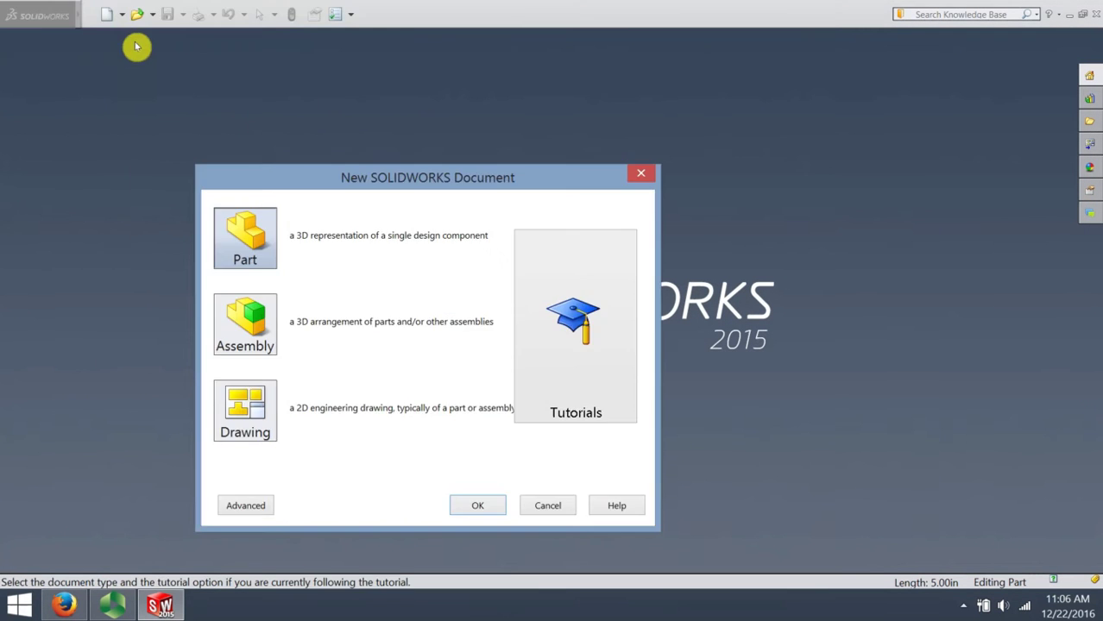
left_click(466, 507)
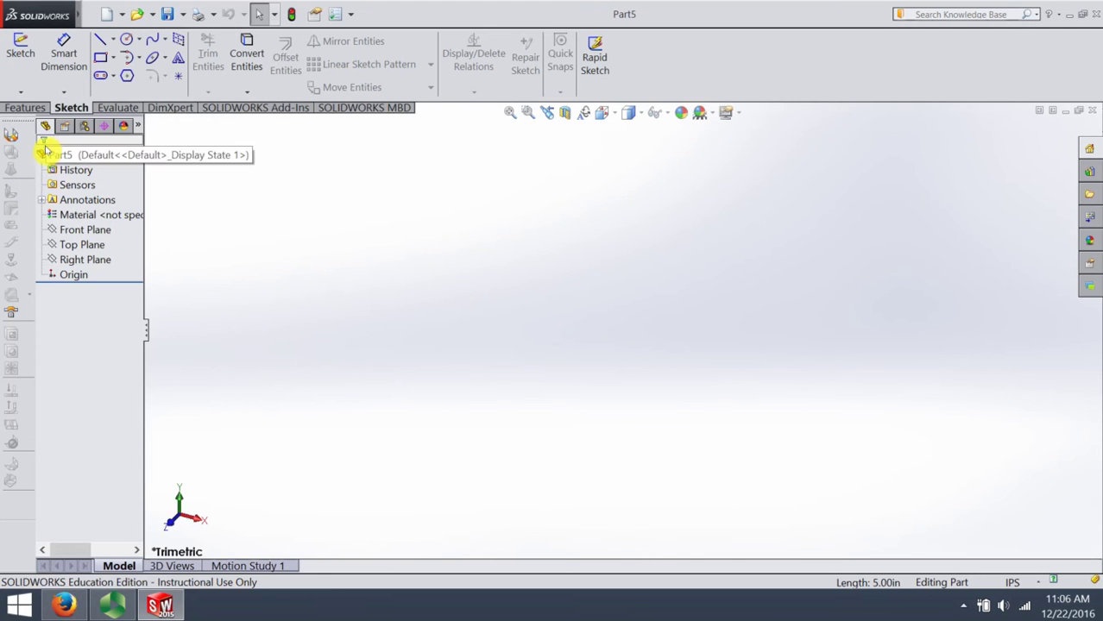
left_click(11, 136)
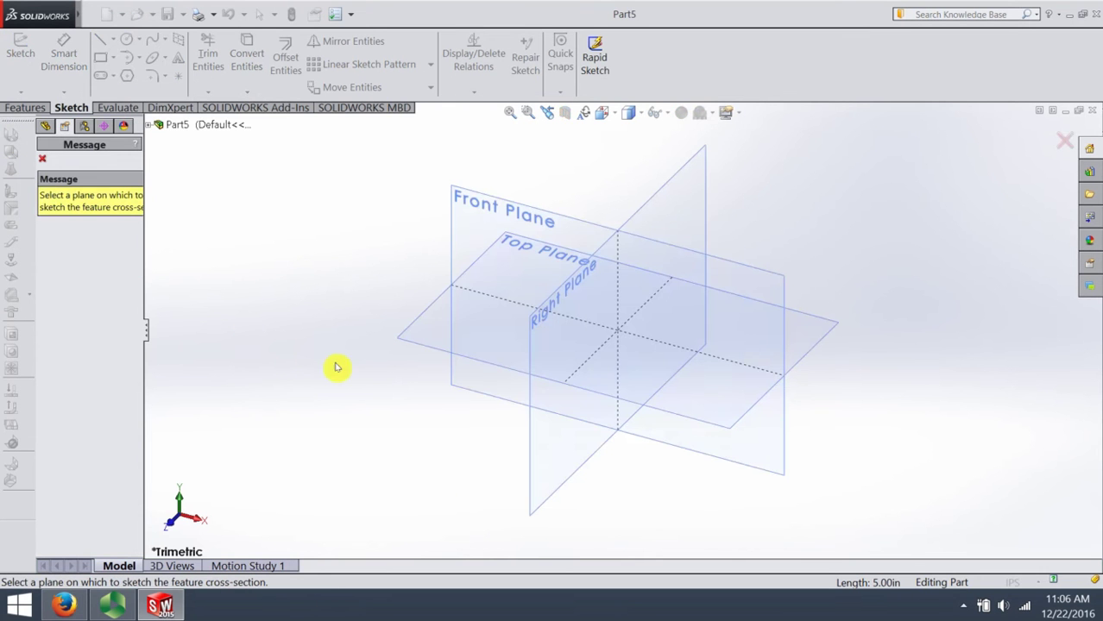
left_click(510, 209)
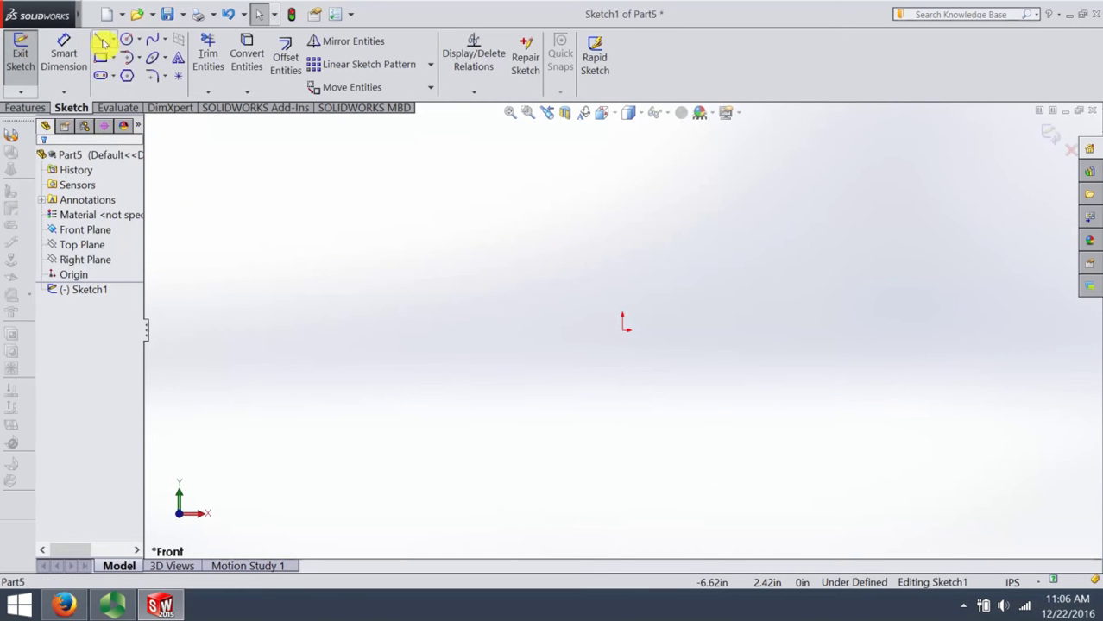
Step: Sketch a connected chain: a horizontal line about 0.47 in, a vertical about 2.17 in down, and a horizontal through the origin to about X 2.53 in
left_click(100, 43)
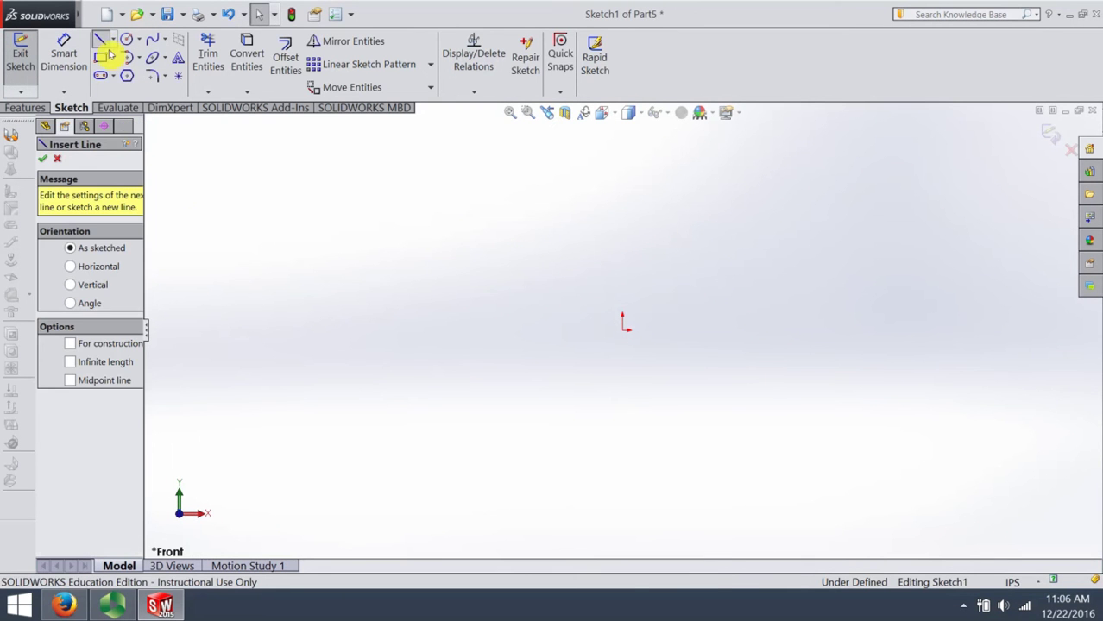
left_click(487, 182)
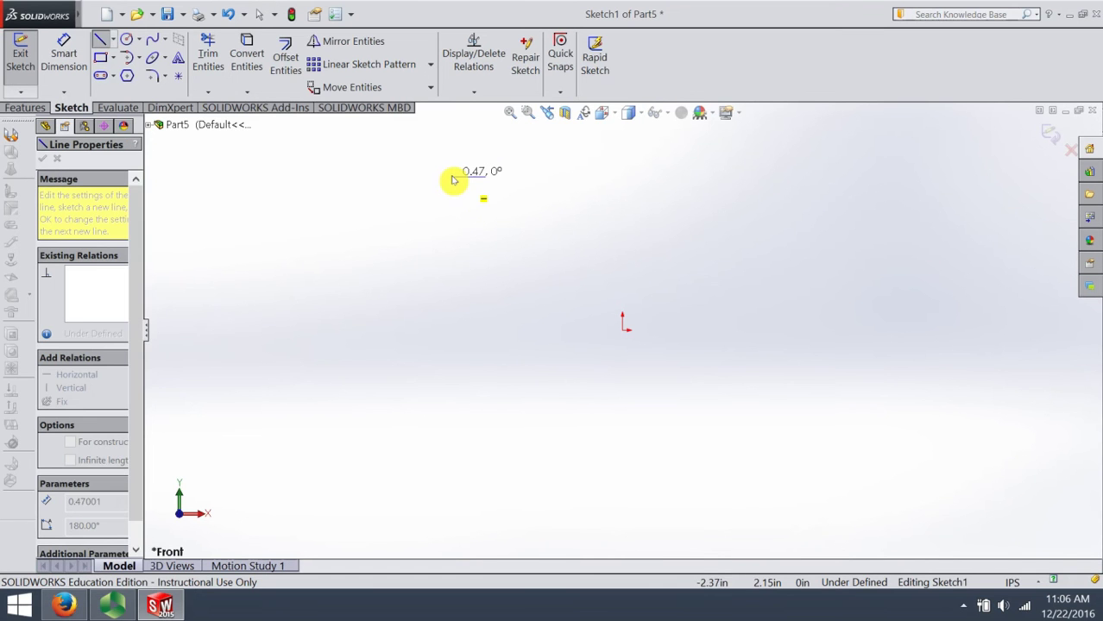
left_click(453, 178)
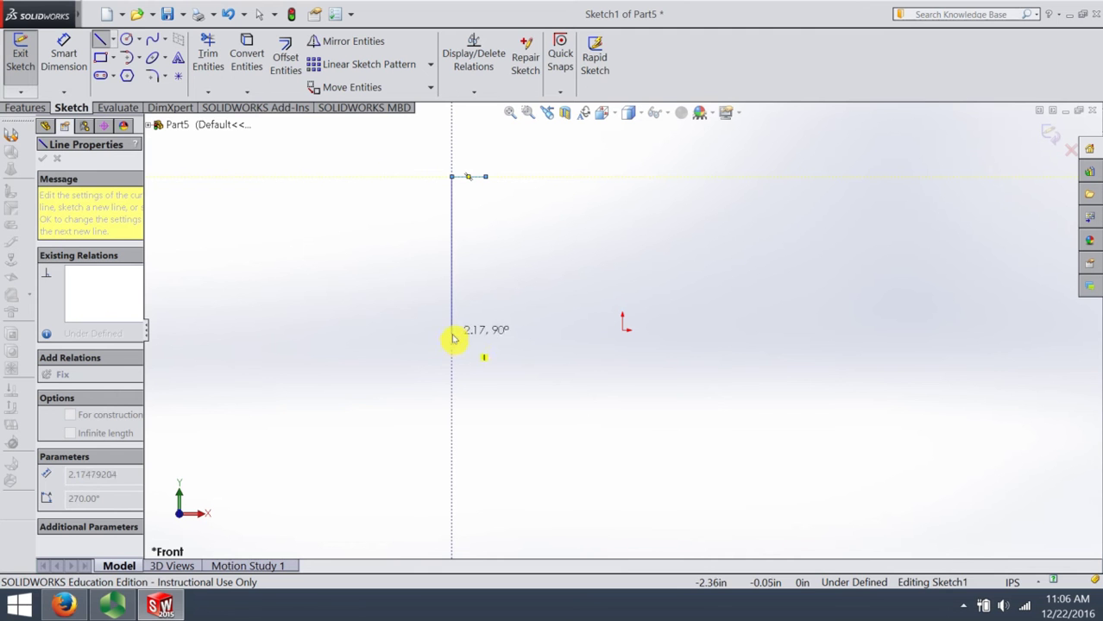
left_click(452, 333)
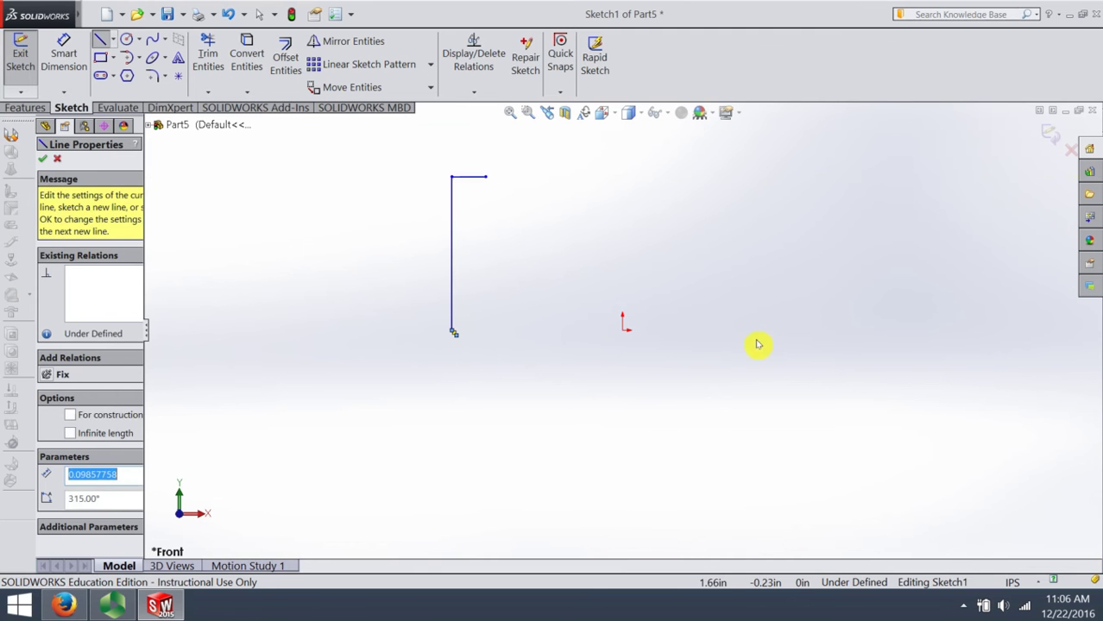
key("Escape")
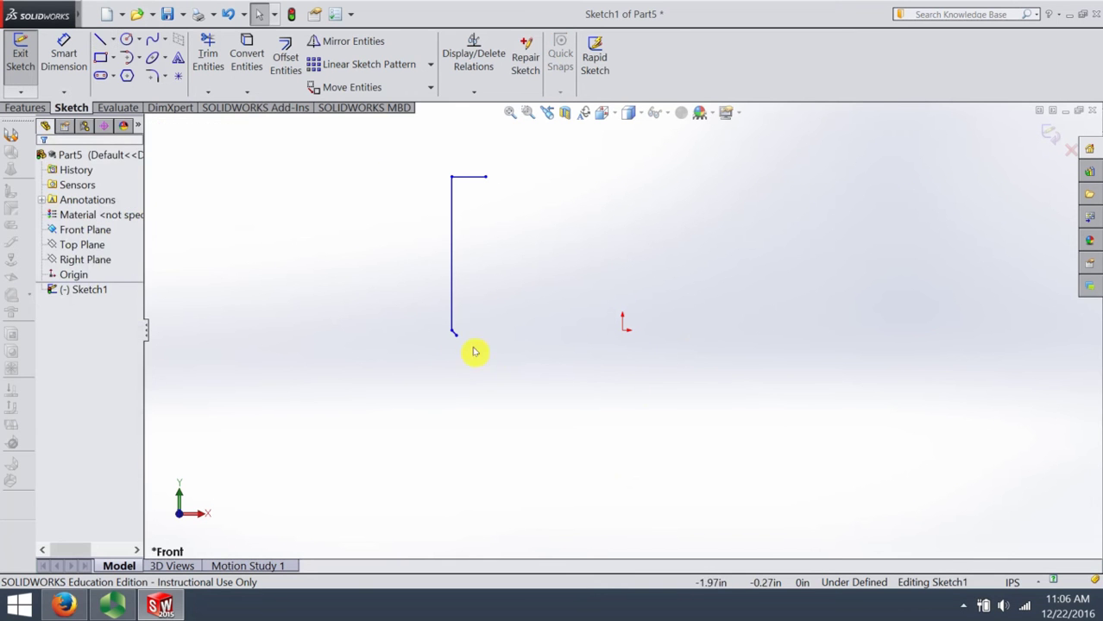
left_click_drag(453, 333, 805, 330)
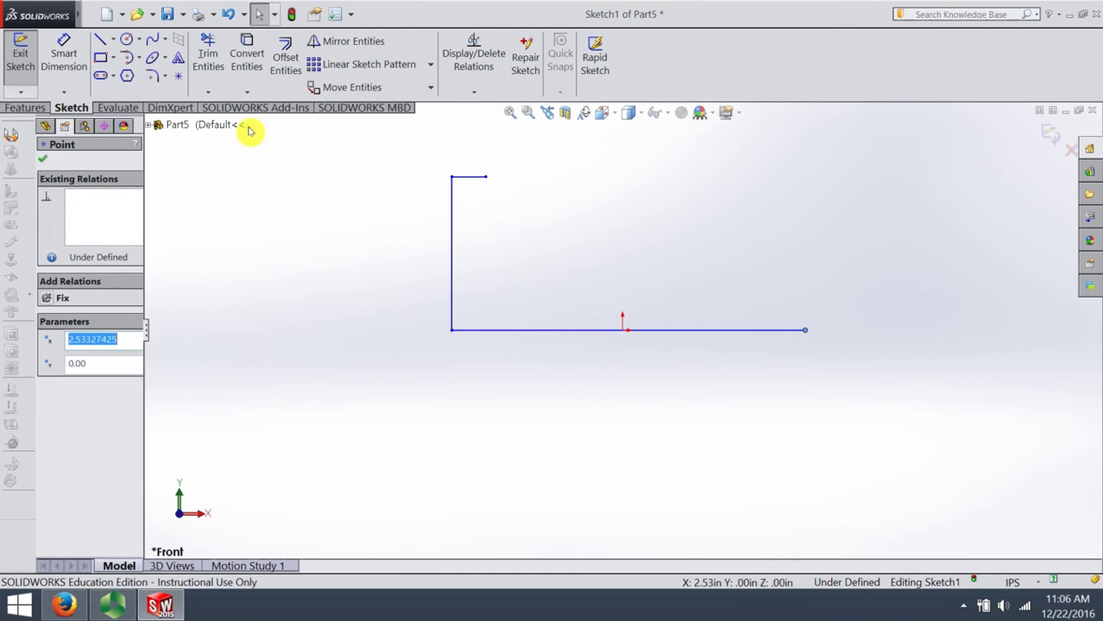
Step: Sketch a vertical line about 0.90 in long upward from the base line's positive-X endpoint
left_click(100, 39)
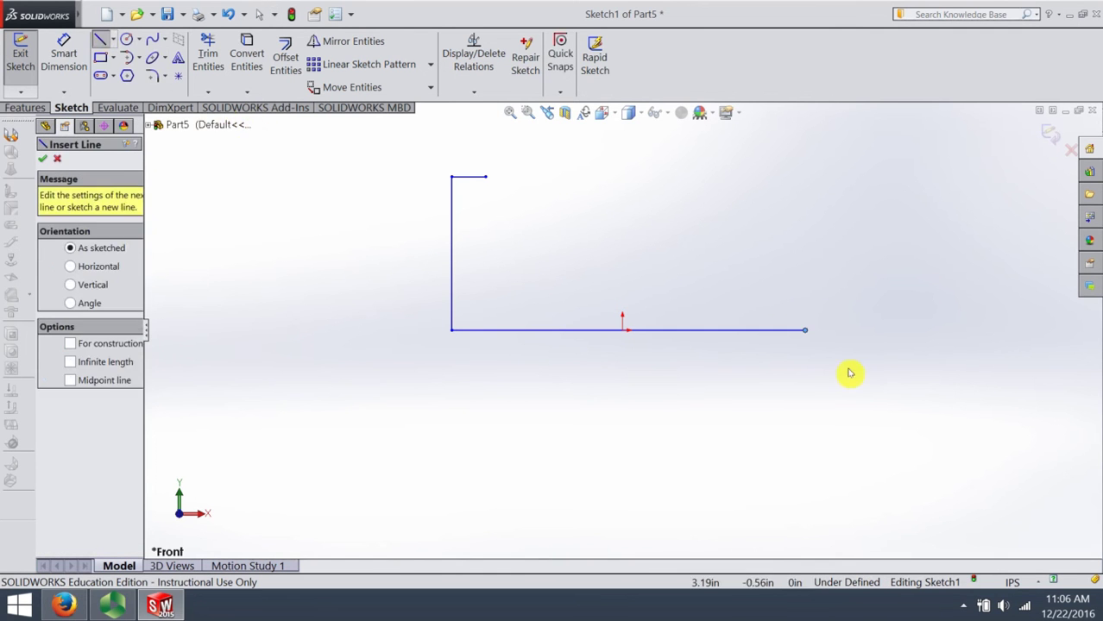
left_click(806, 331)
left_click(805, 266)
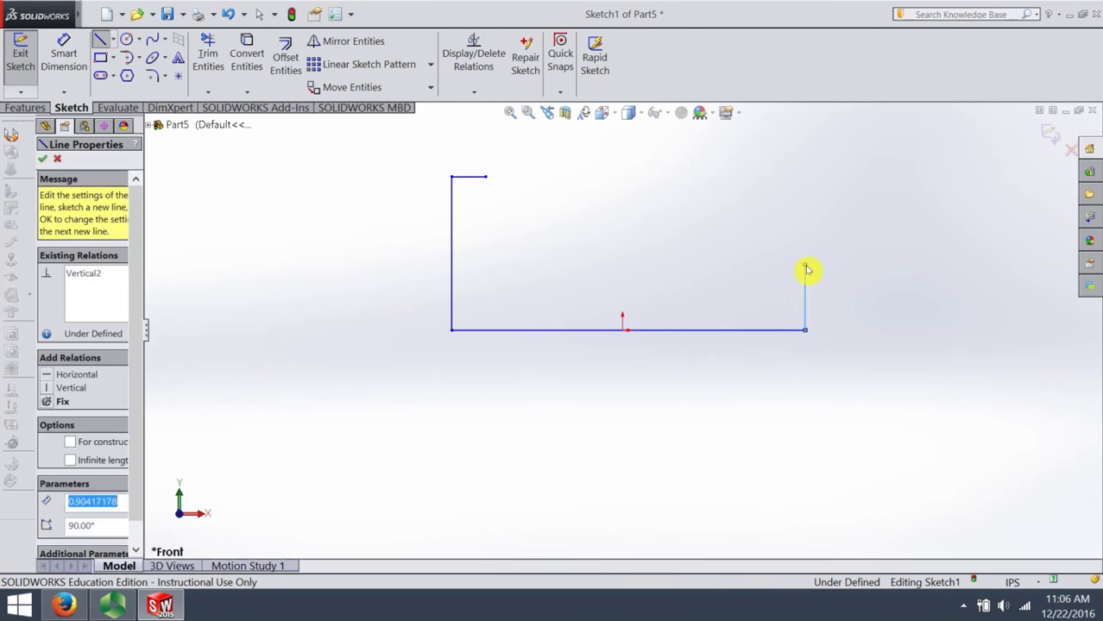
key("Escape")
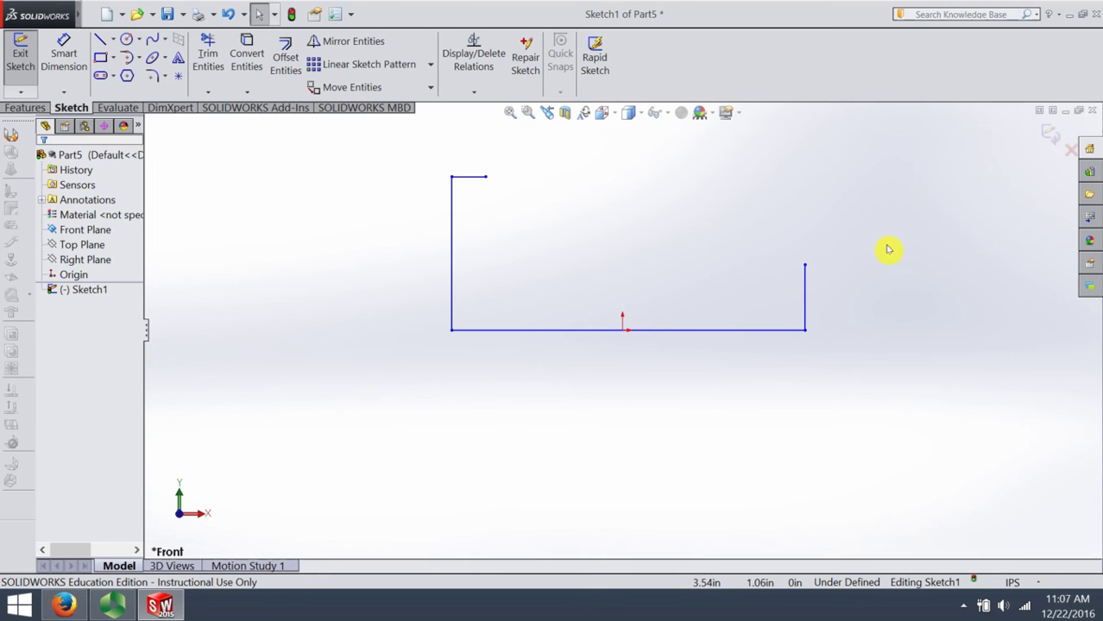
Step: Exit the profile sketch and create the base flange from it with a blind depth of 3 in
left_click(1047, 134)
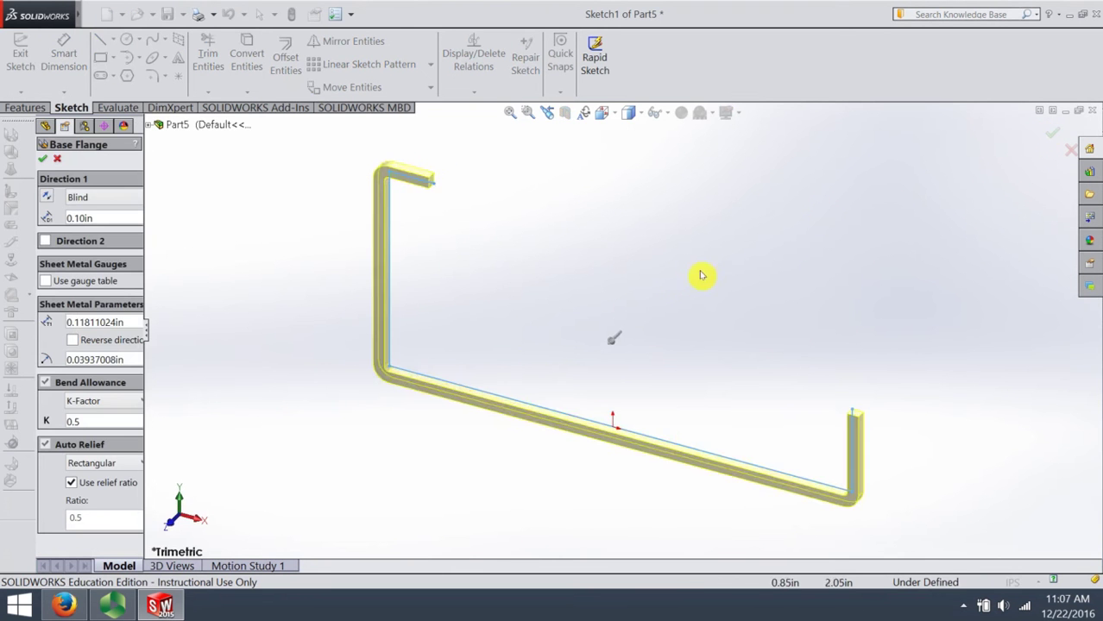
scroll(633, 335, "up", 5)
left_click(615, 341)
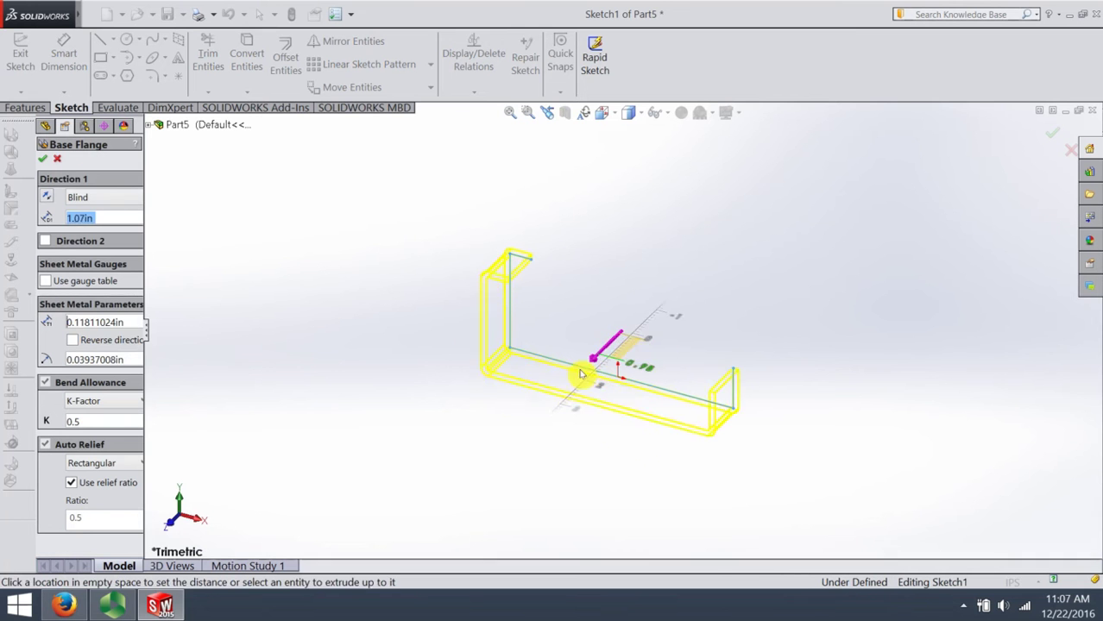
left_click(552, 393)
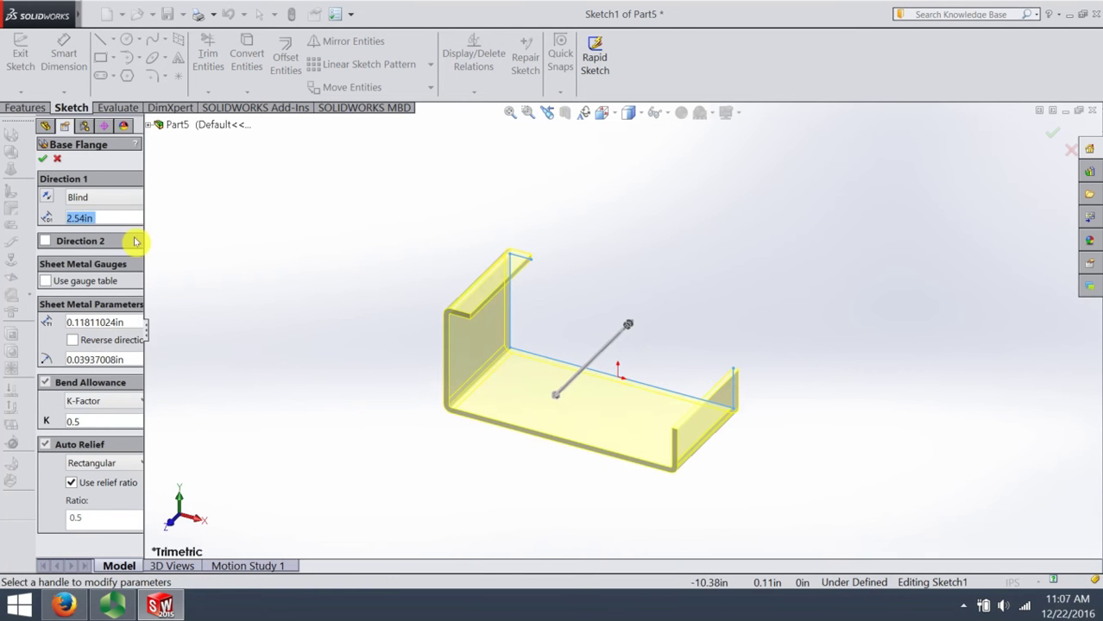
left_click(110, 218)
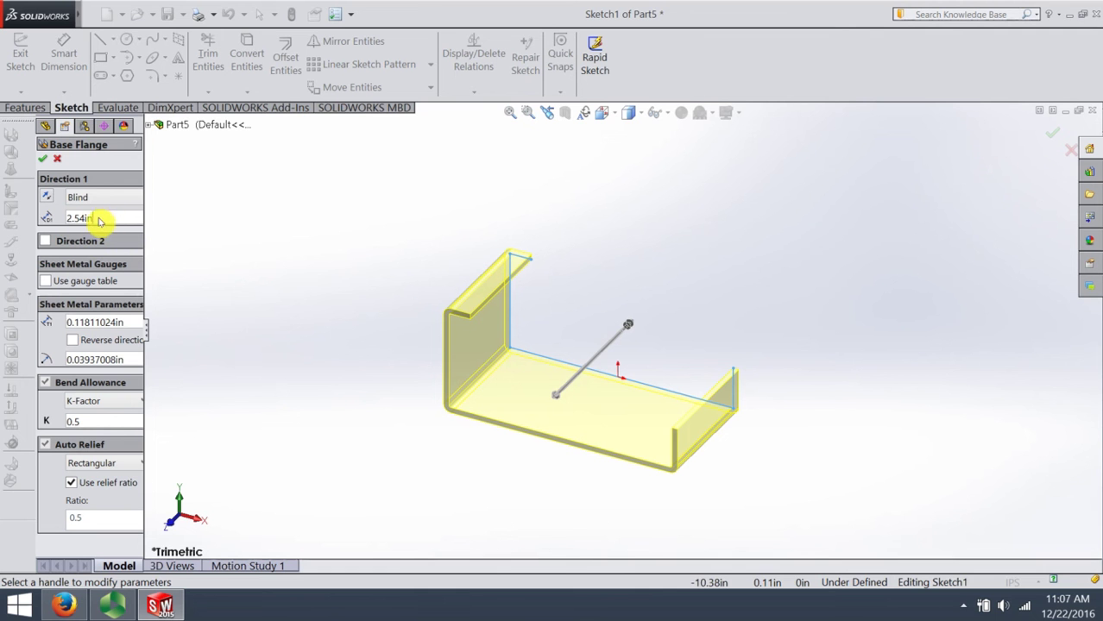
left_click_drag(101, 219, 63, 215)
type("3")
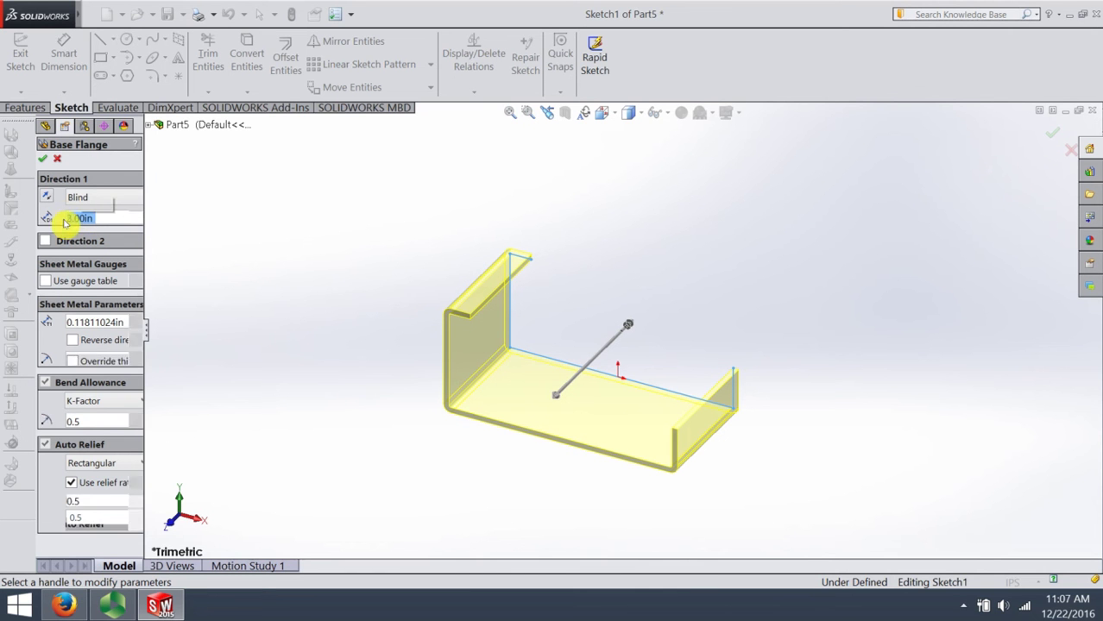
key("Return")
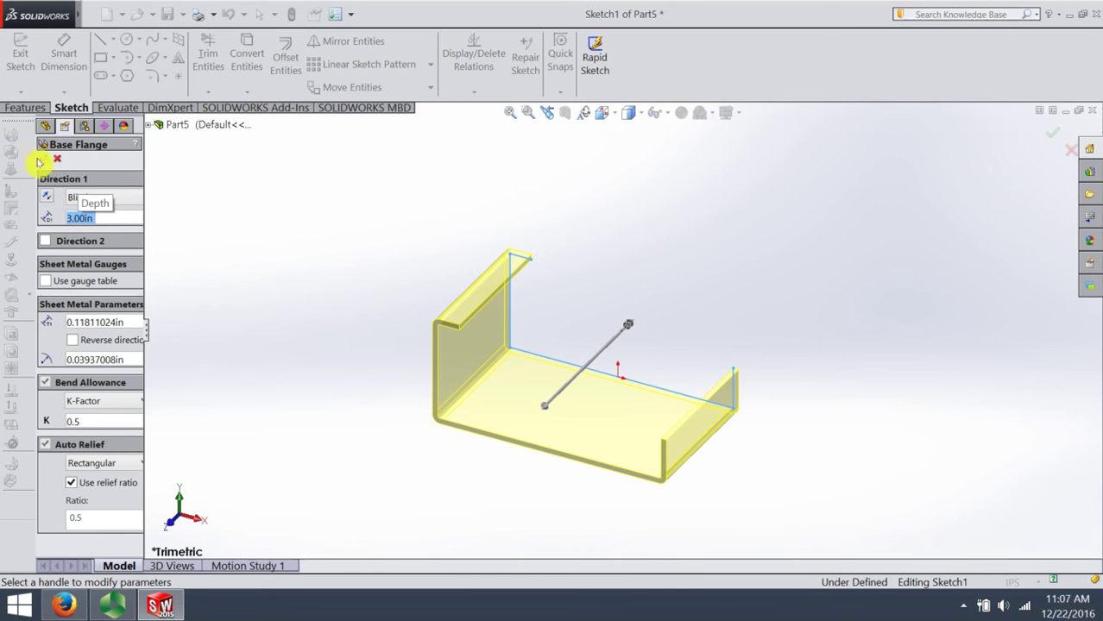
left_click(40, 159)
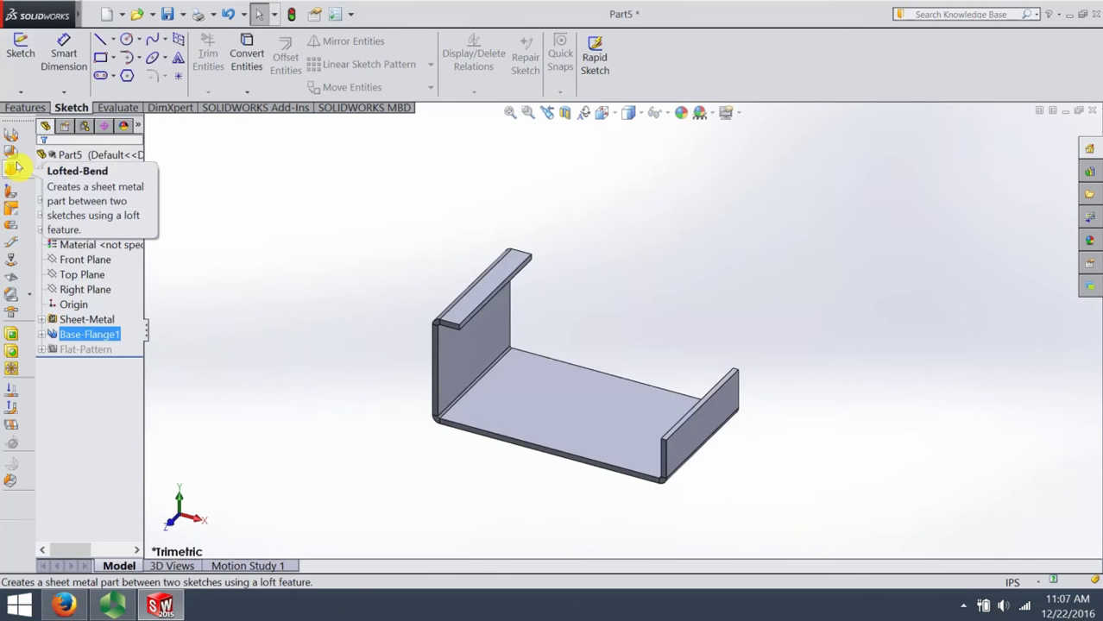
Step: Start a 90-degree edge flange about 0.60 in long, pointing outward from the top edge of the short wall at the positive-X end
middle_click_drag(312, 345, 320, 318)
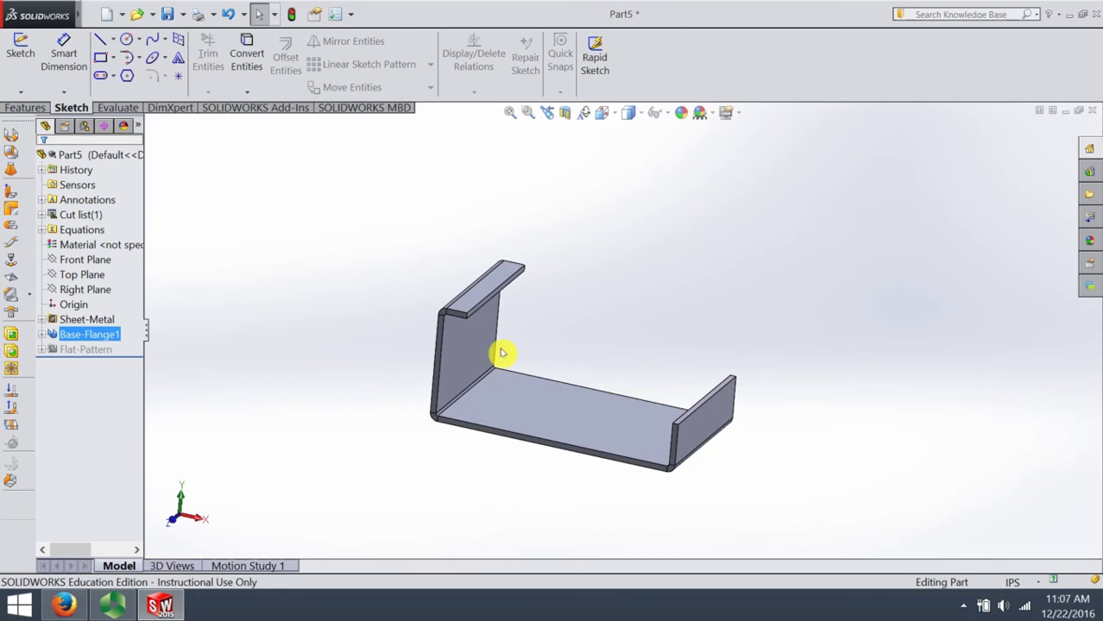
middle_click_drag(502, 353, 514, 455)
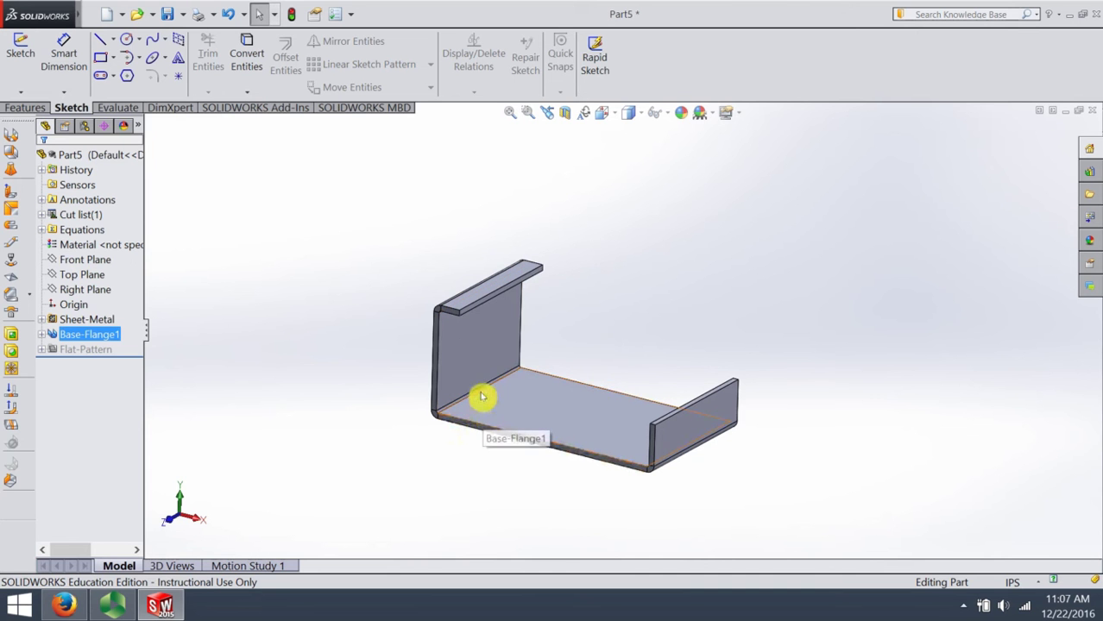
middle_click_drag(591, 431, 564, 419)
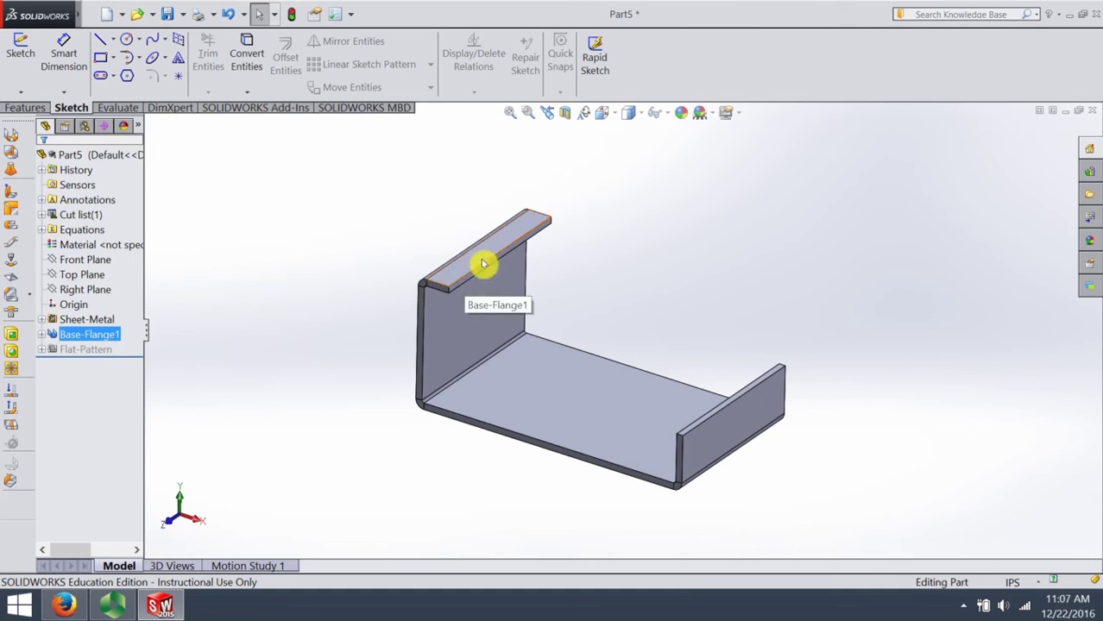
left_click(53, 215)
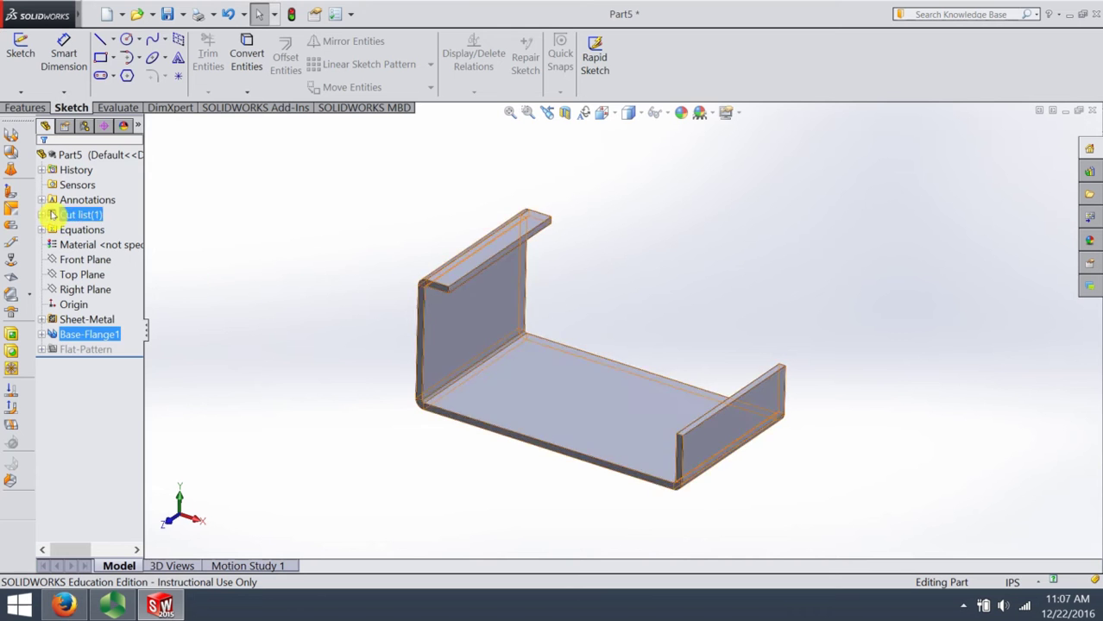
left_click(11, 195)
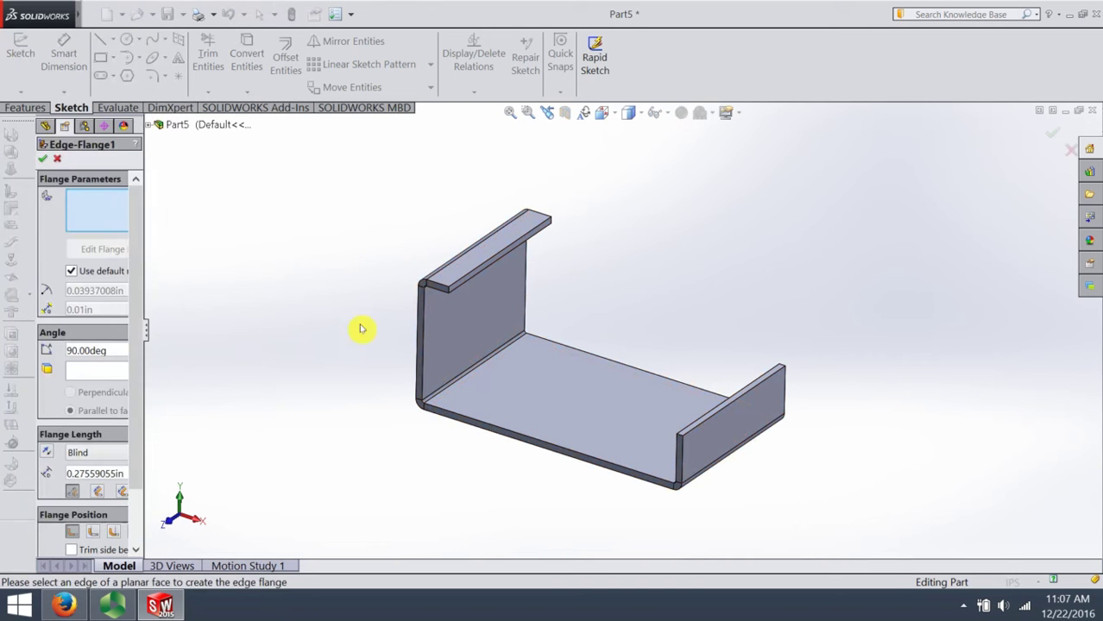
left_click(717, 416)
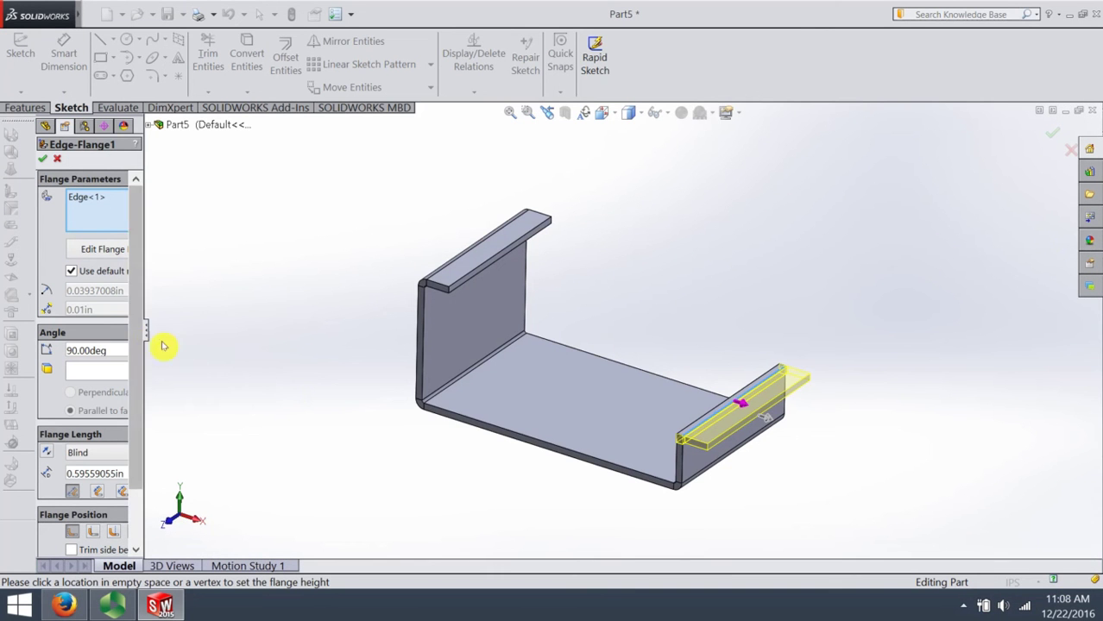
Step: Edit the flange profile so its ends sit about 0.69 in and 2.14 in along the wall's edge, and finish the edge flange
left_click_drag(148, 337, 243, 345)
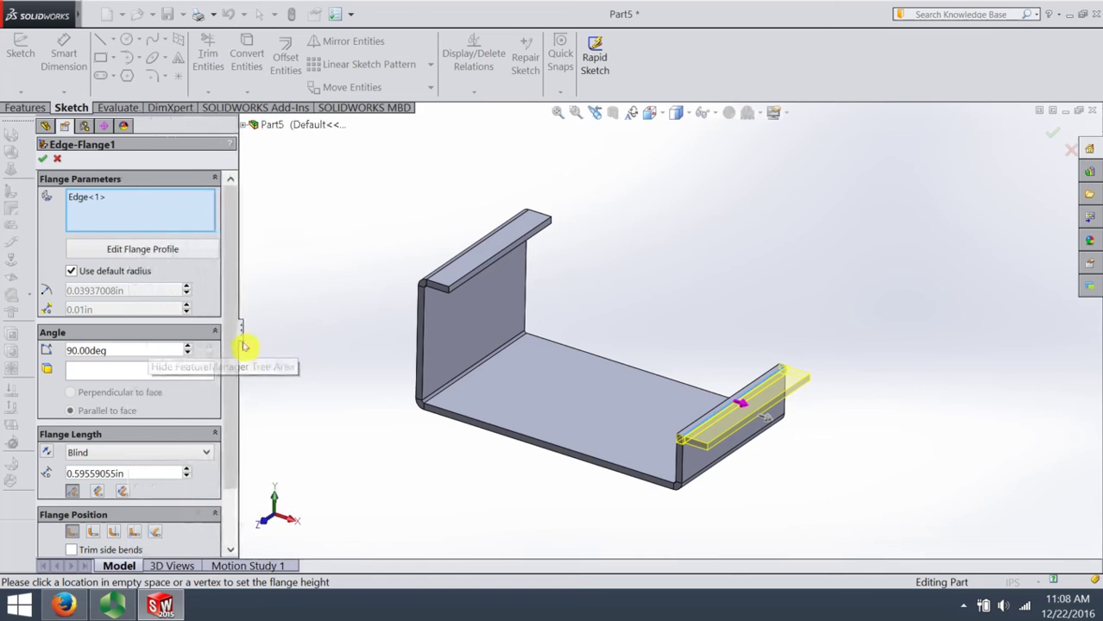
left_click(193, 251)
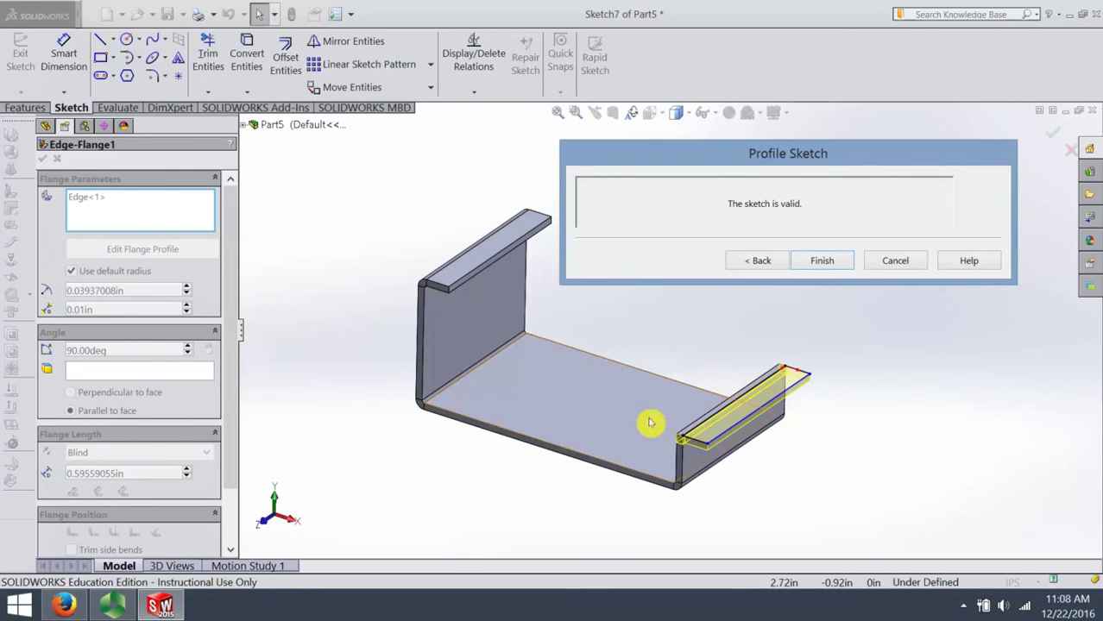
left_click(787, 370)
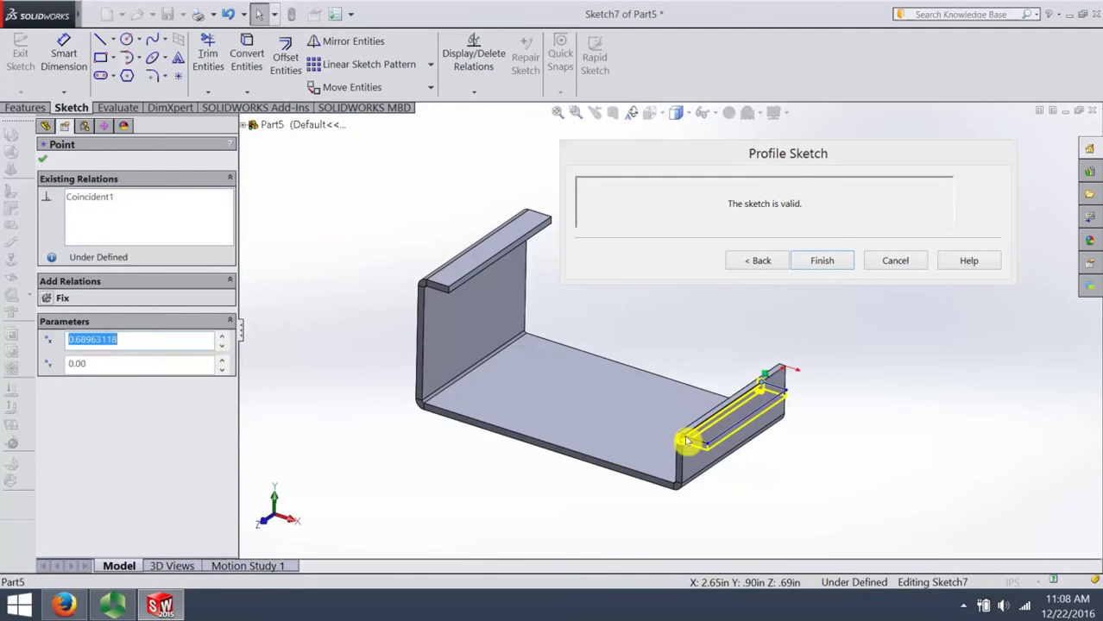
left_click_drag(682, 447, 707, 422)
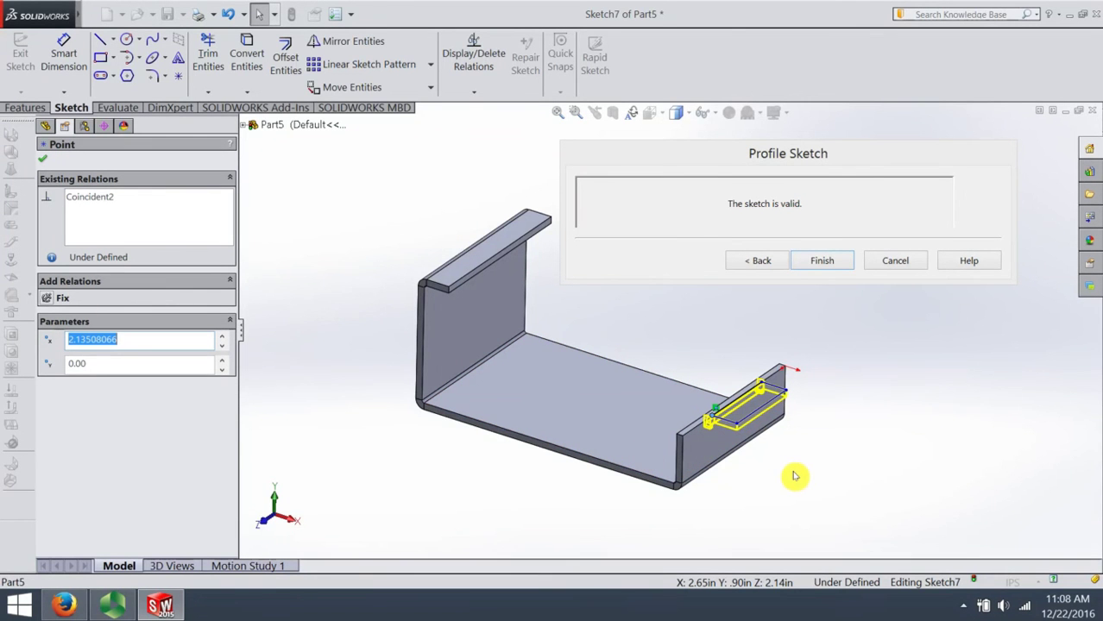
left_click(822, 261)
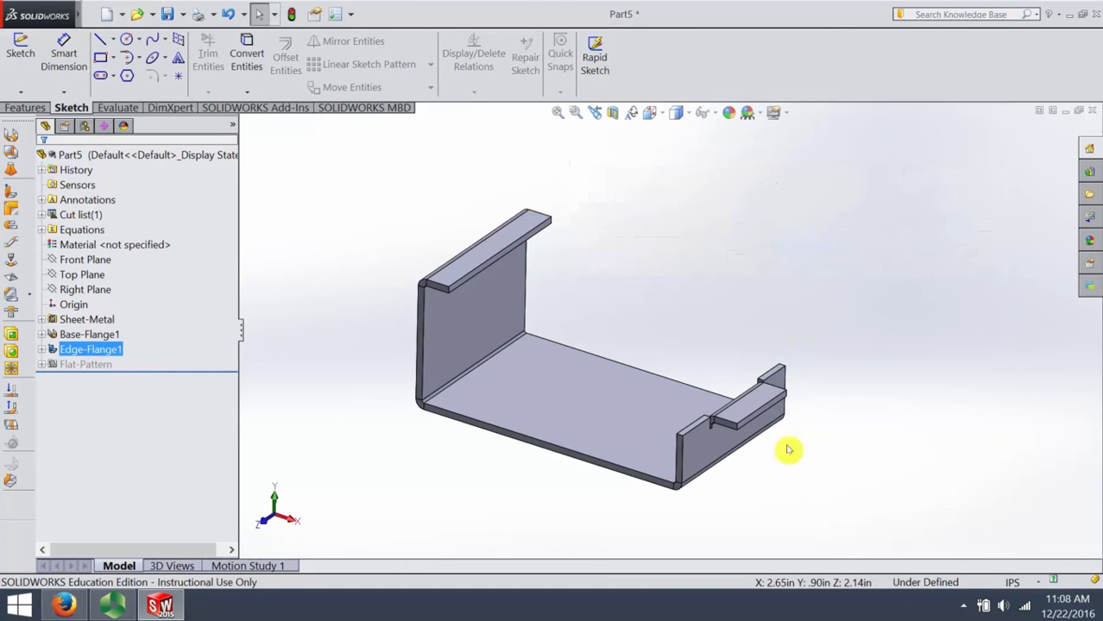
scroll(707, 394, "down", 5)
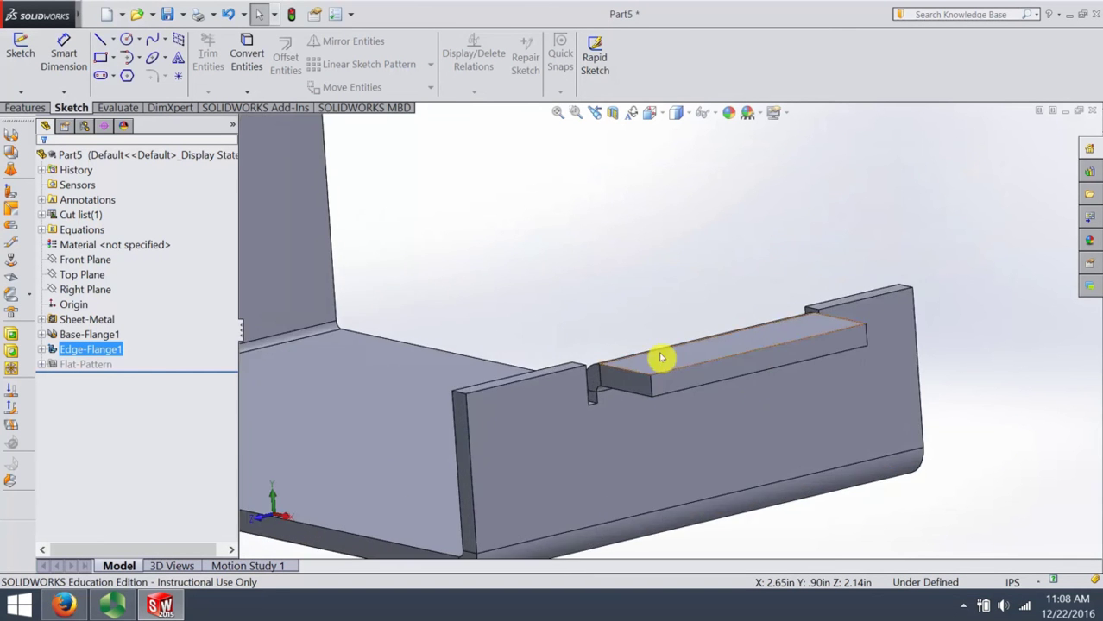
Step: Edit the edge flange on the short wall to use a custom relief type of Obround with a relief ratio of 0.5
mouse_move(715, 424)
middle_mouse_down()
mouse_move(773, 392)
mouse_move(729, 434)
middle_mouse_up()
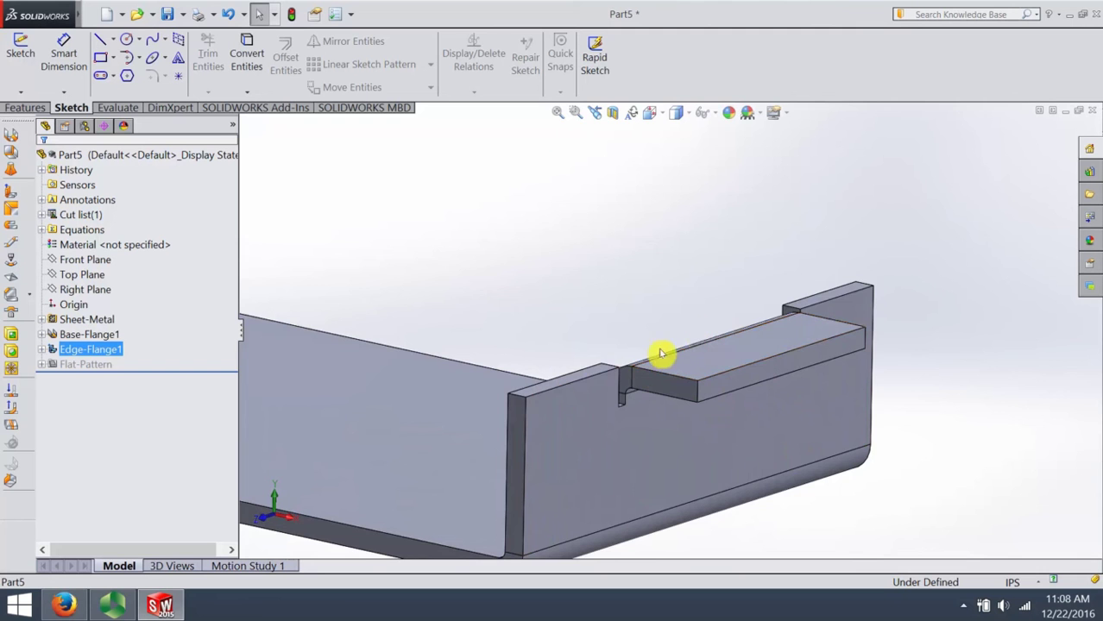
scroll(628, 393, "down", 5)
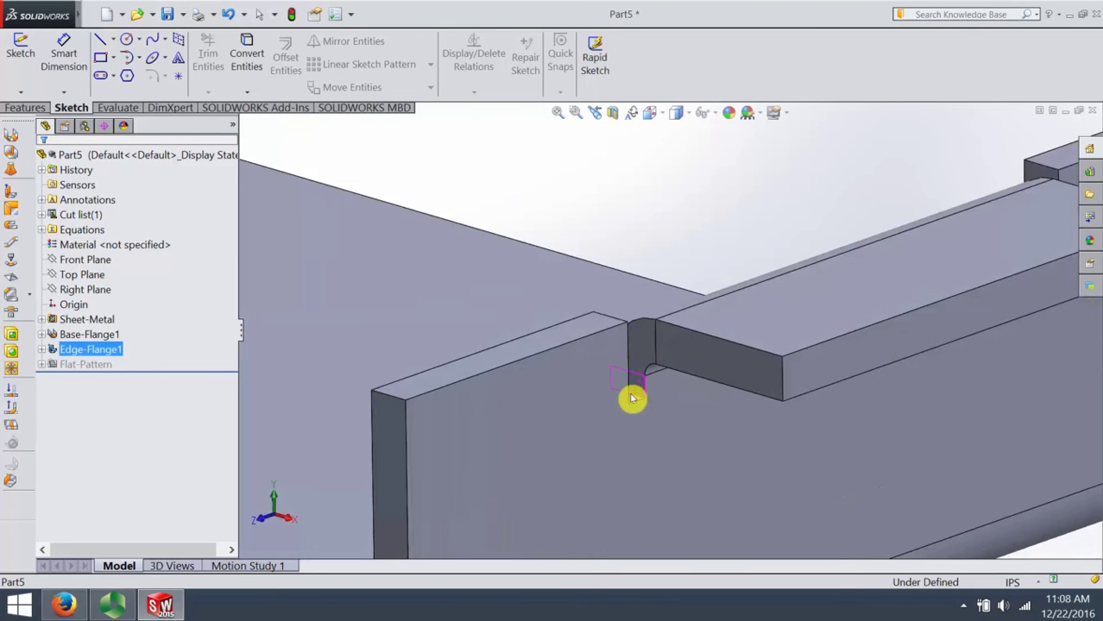
middle_click_drag(630, 397, 631, 403)
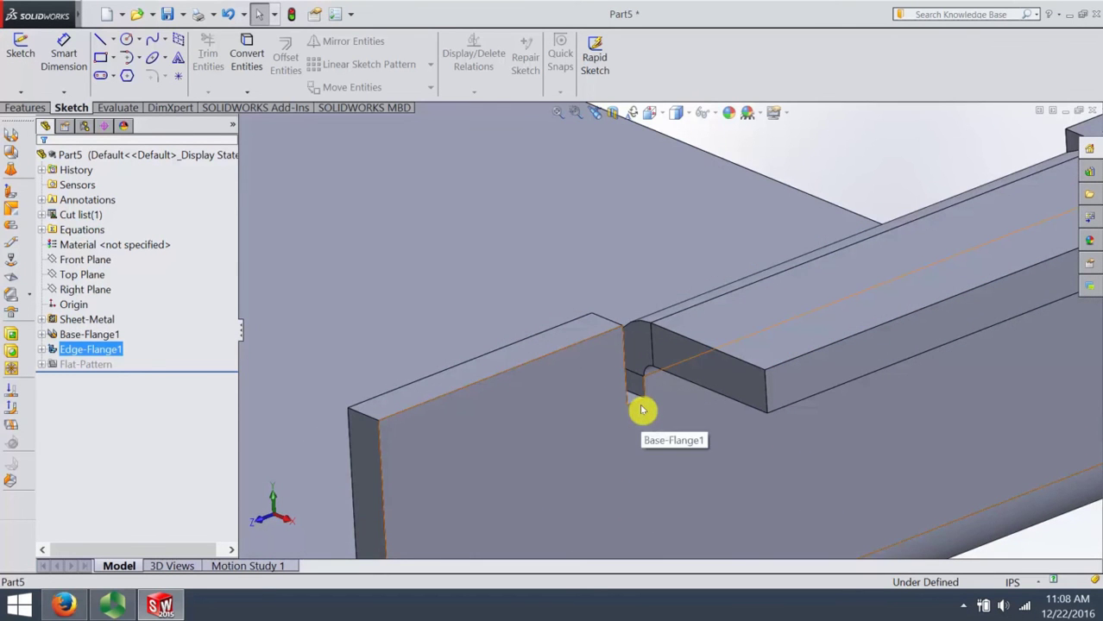
scroll(640, 397, "up", 2)
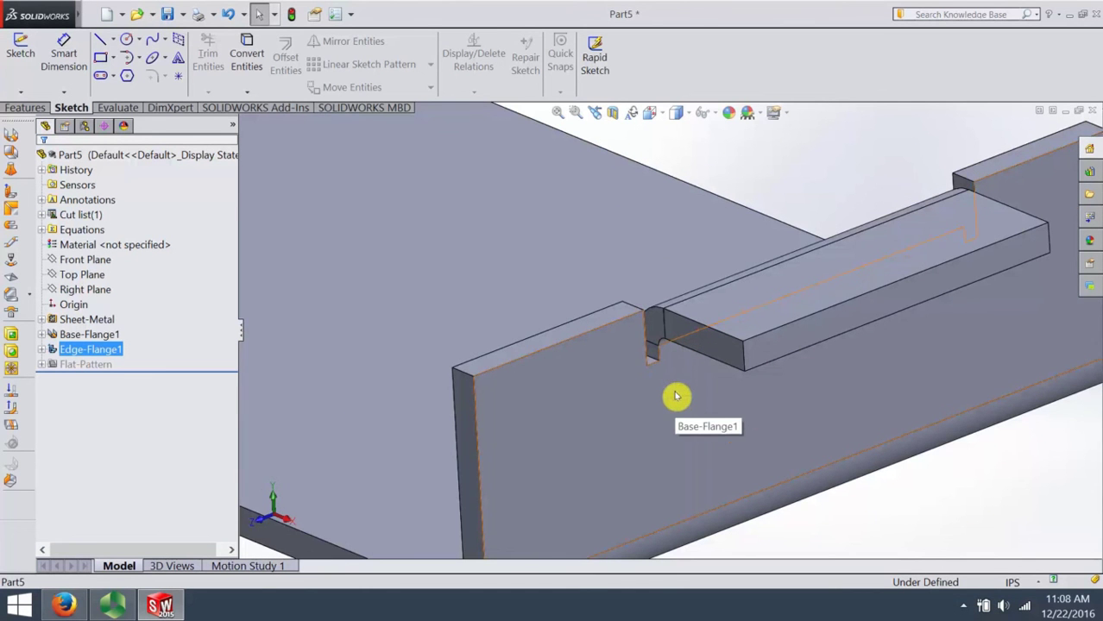
scroll(671, 394, "up", 2)
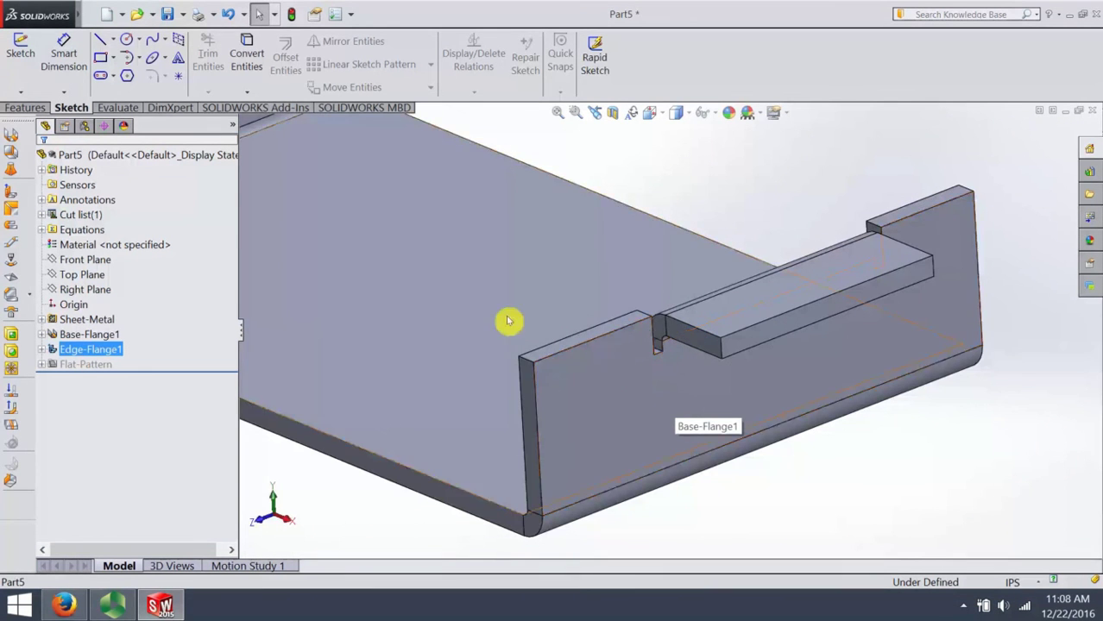
right_click(84, 353)
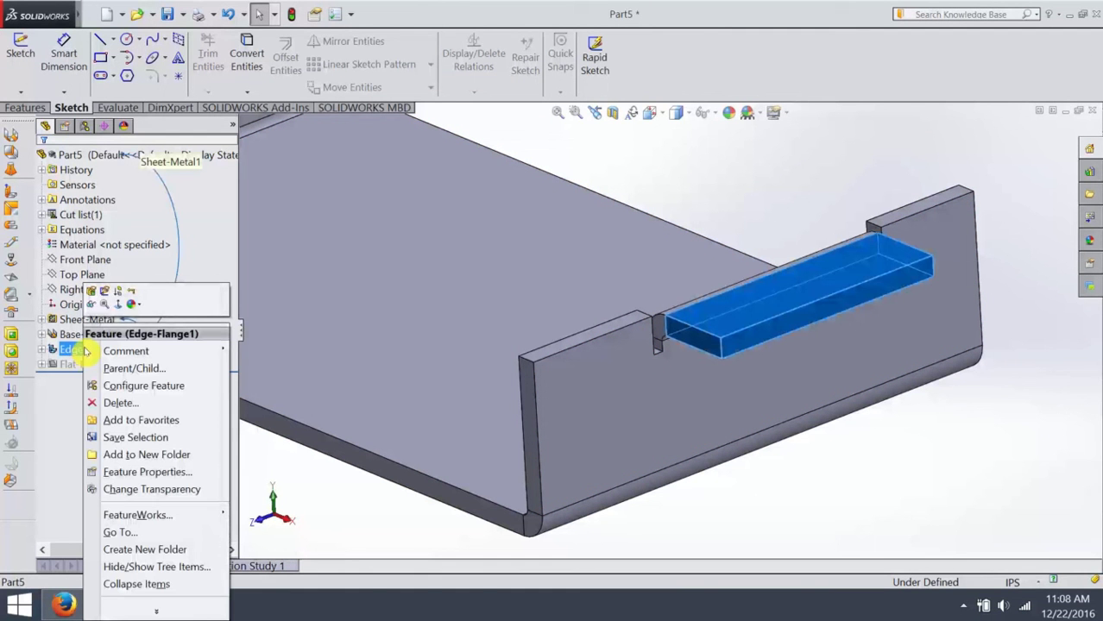
left_click(92, 295)
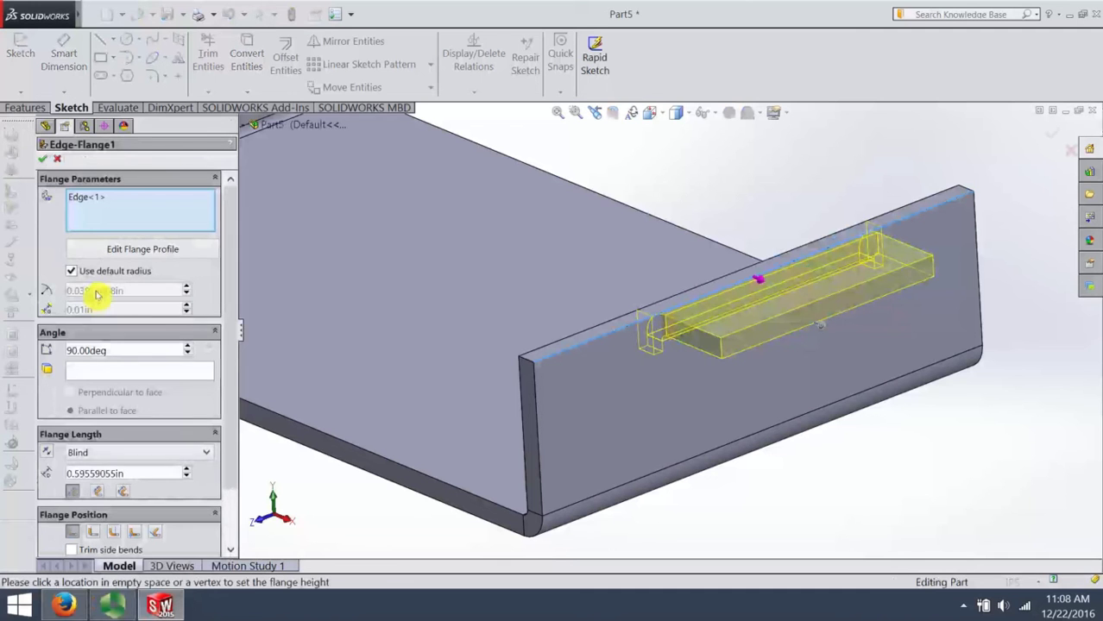
scroll(226, 476, "down", 3)
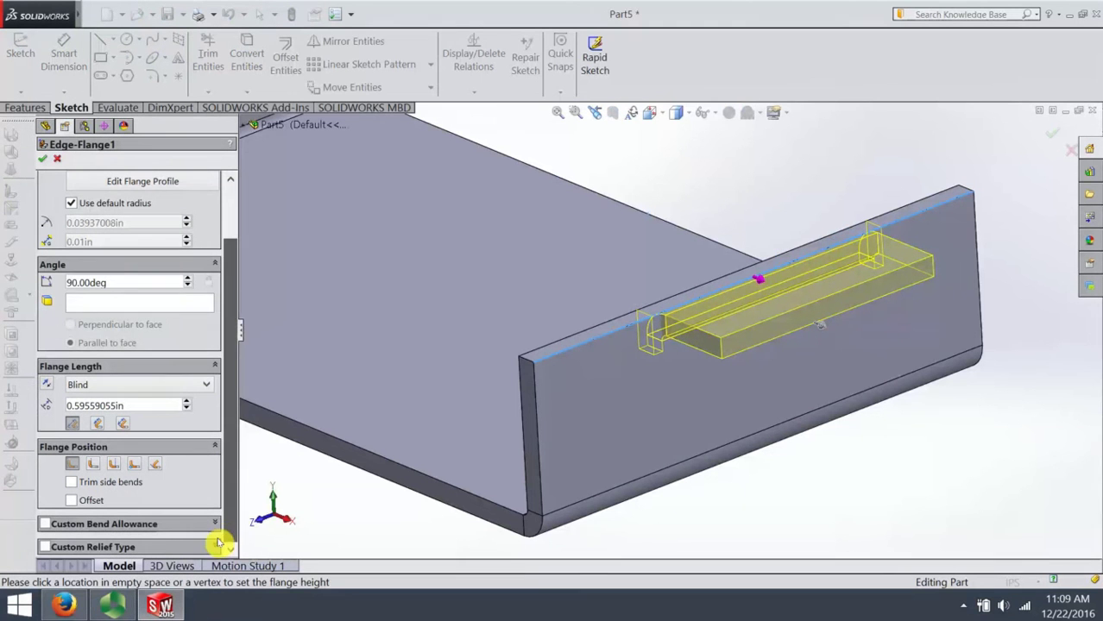
left_click(45, 547)
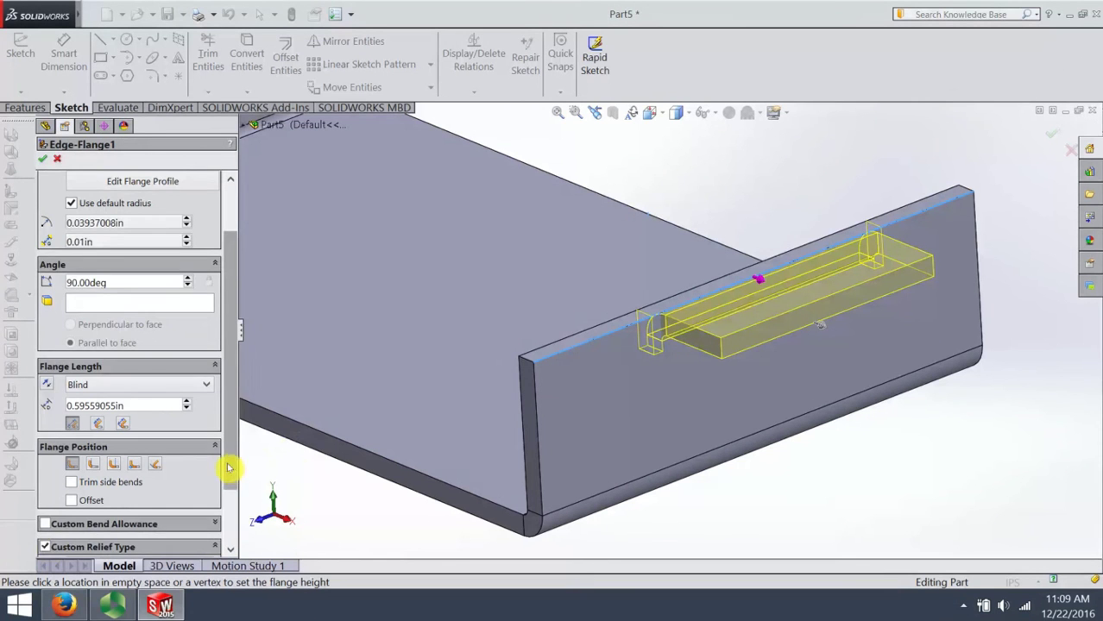
left_click_drag(228, 468, 229, 520)
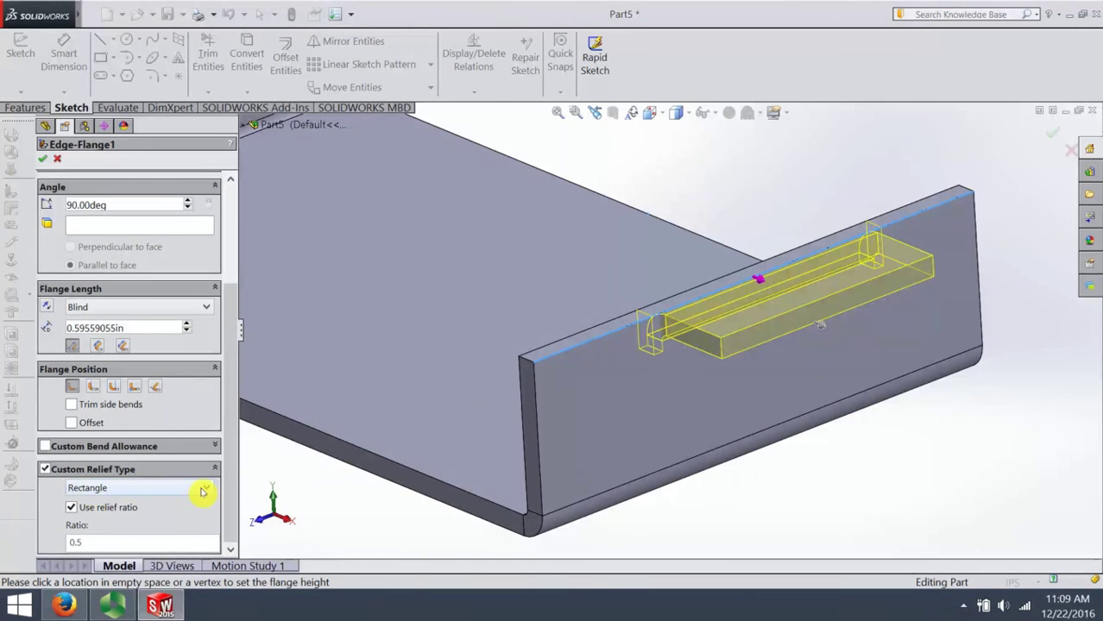
left_click(207, 489)
left_click(183, 505)
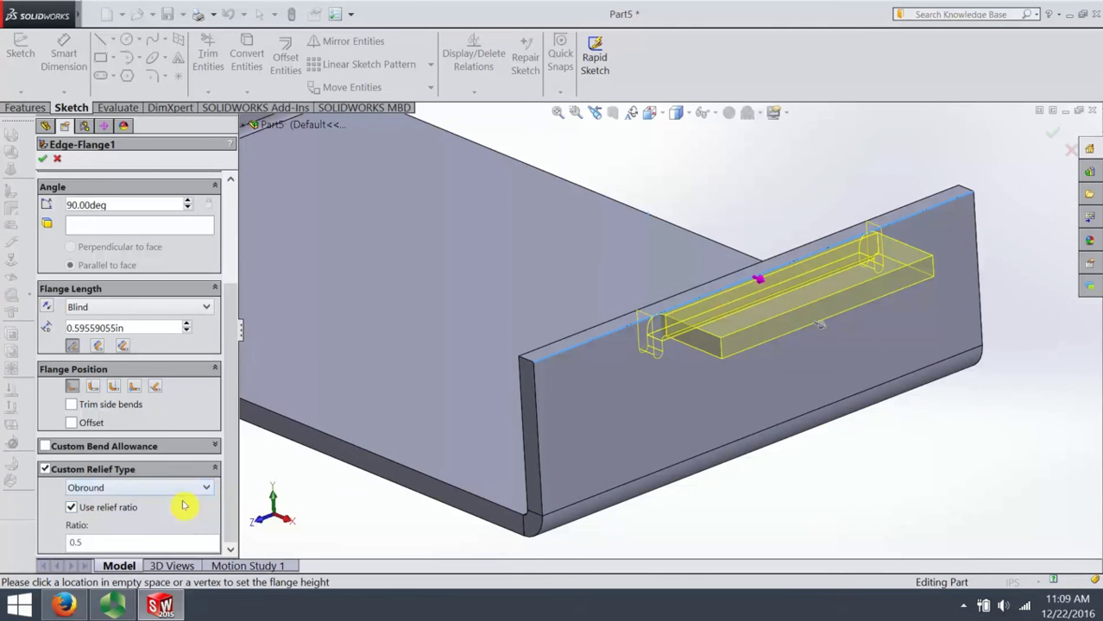
left_click(43, 164)
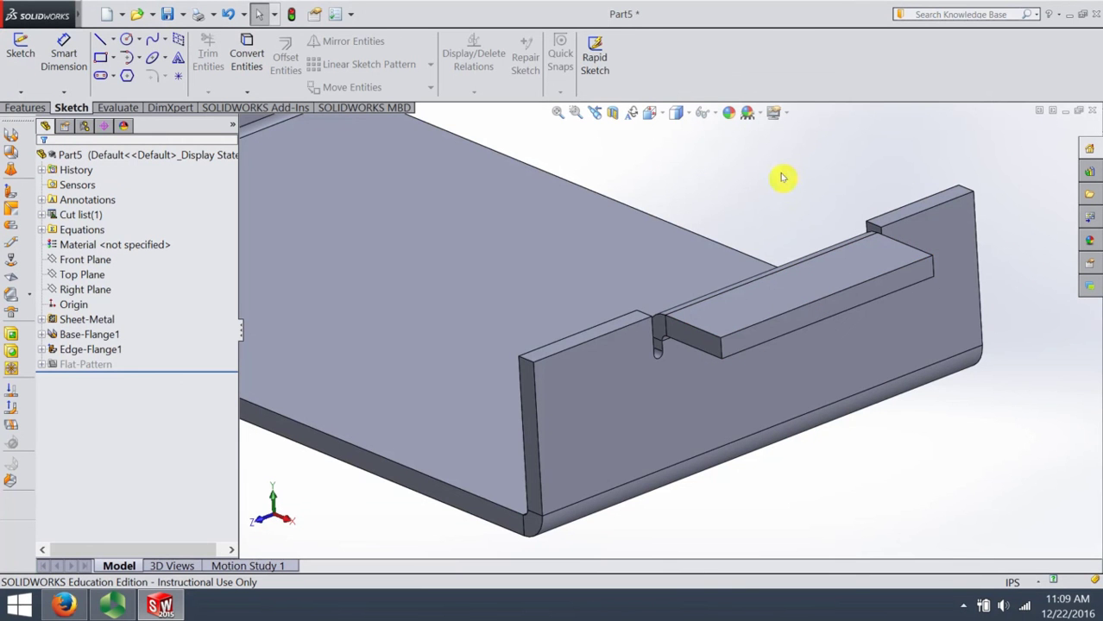
Step: Edit the edge flange to add a blind position offset of about 0.39 in, raising it above the short wall's edge
left_click(73, 352)
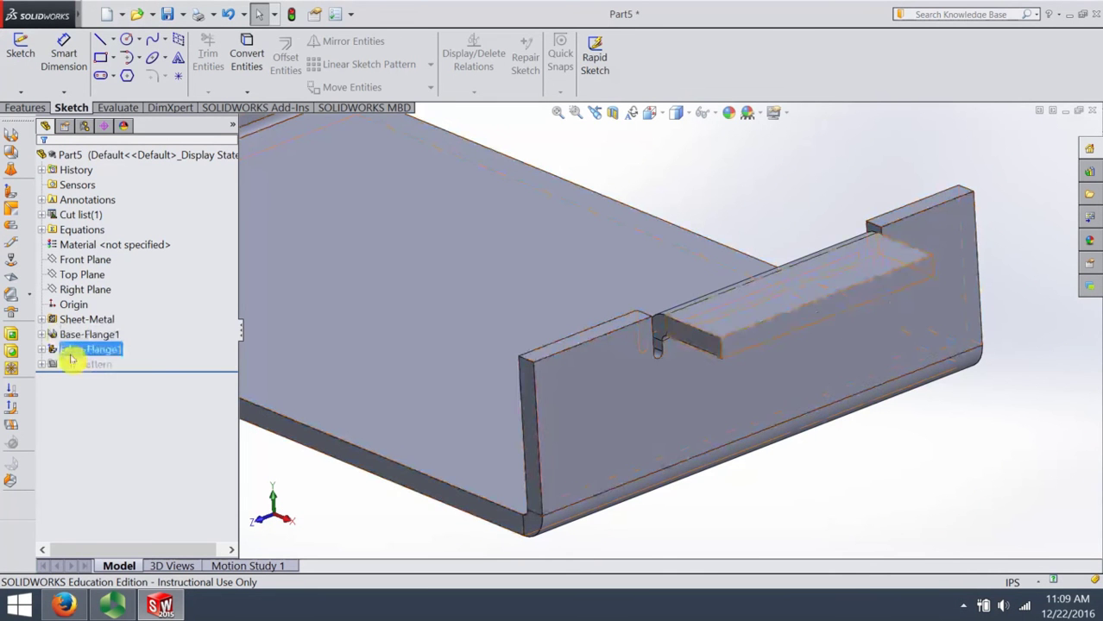
right_click(73, 354)
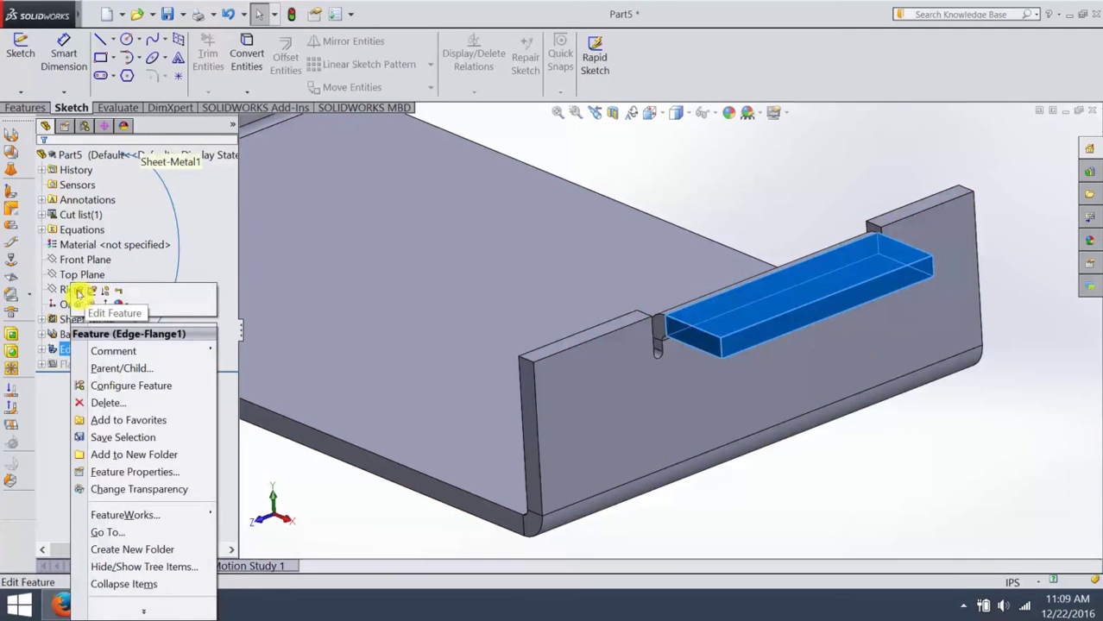
left_click(78, 293)
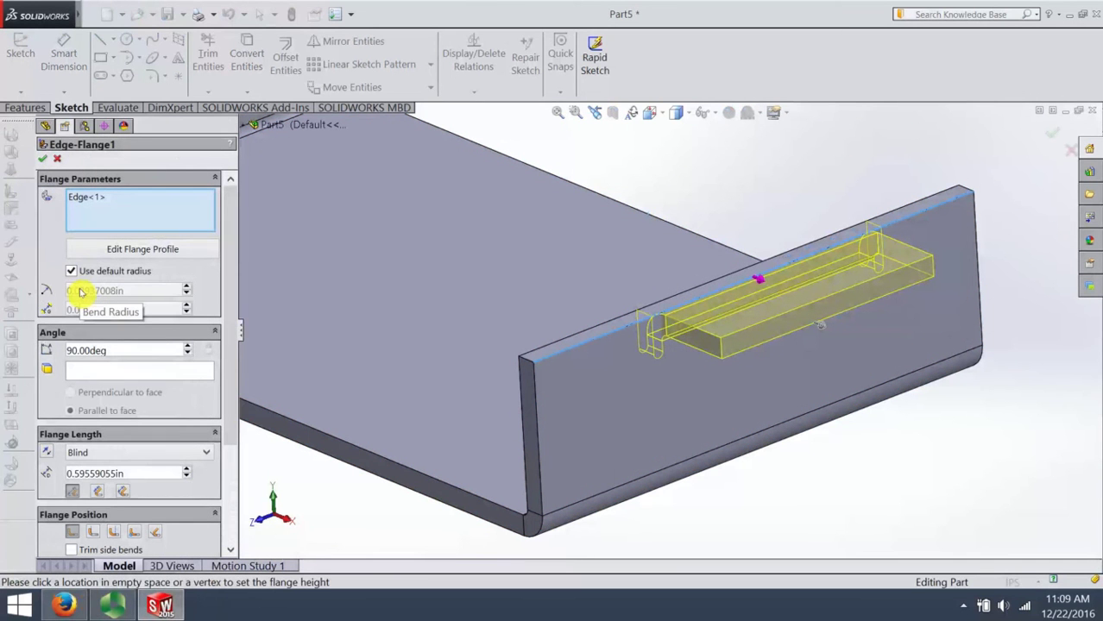
left_click_drag(229, 387, 230, 497)
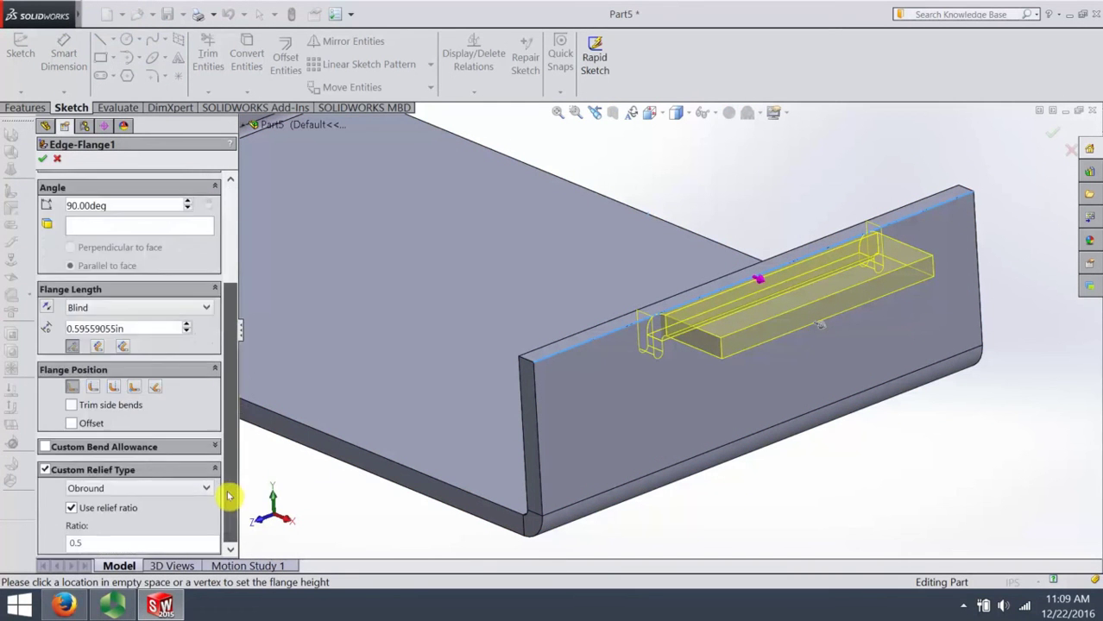
left_click(71, 425)
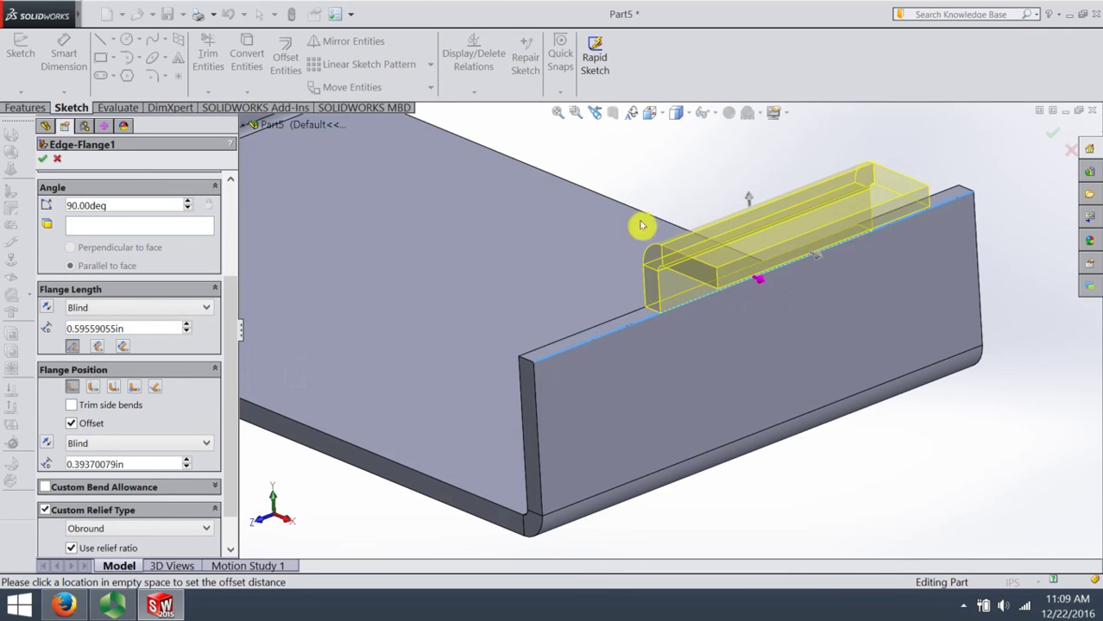
left_click(42, 161)
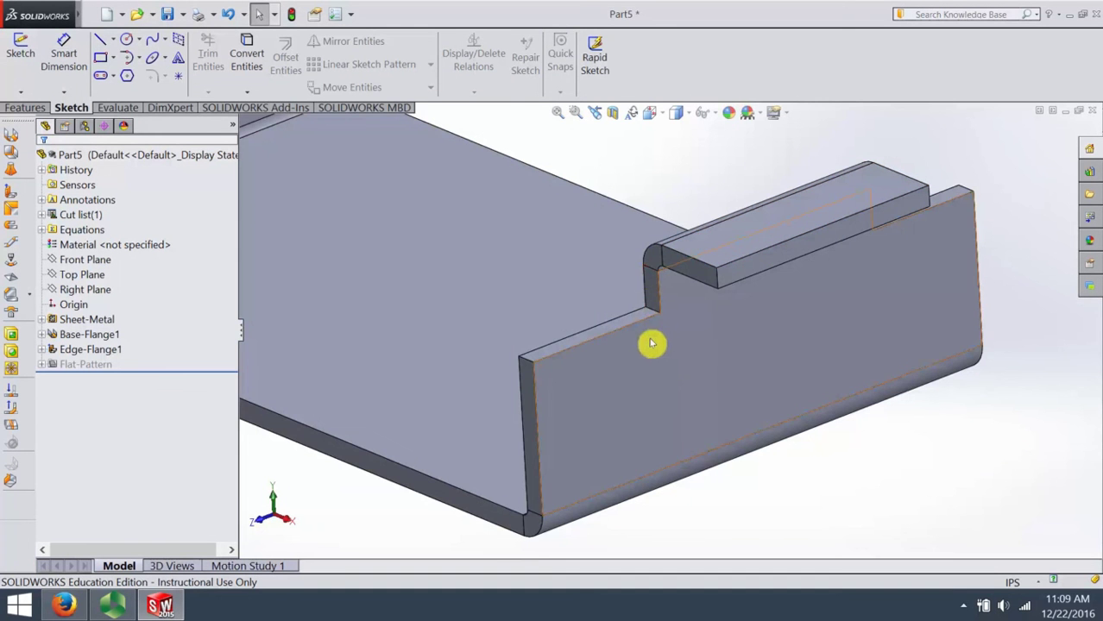
Step: Unfold the bend between the base and the tall wall, keeping the base's inner face fixed
scroll(654, 344, "up", 5)
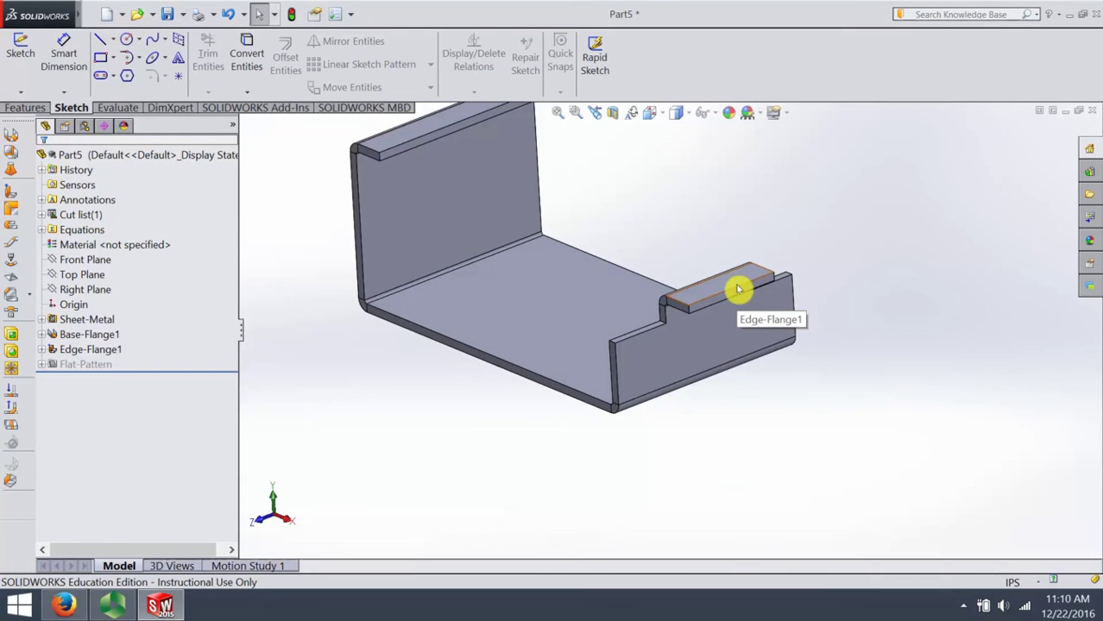
middle_click_drag(604, 298, 551, 297)
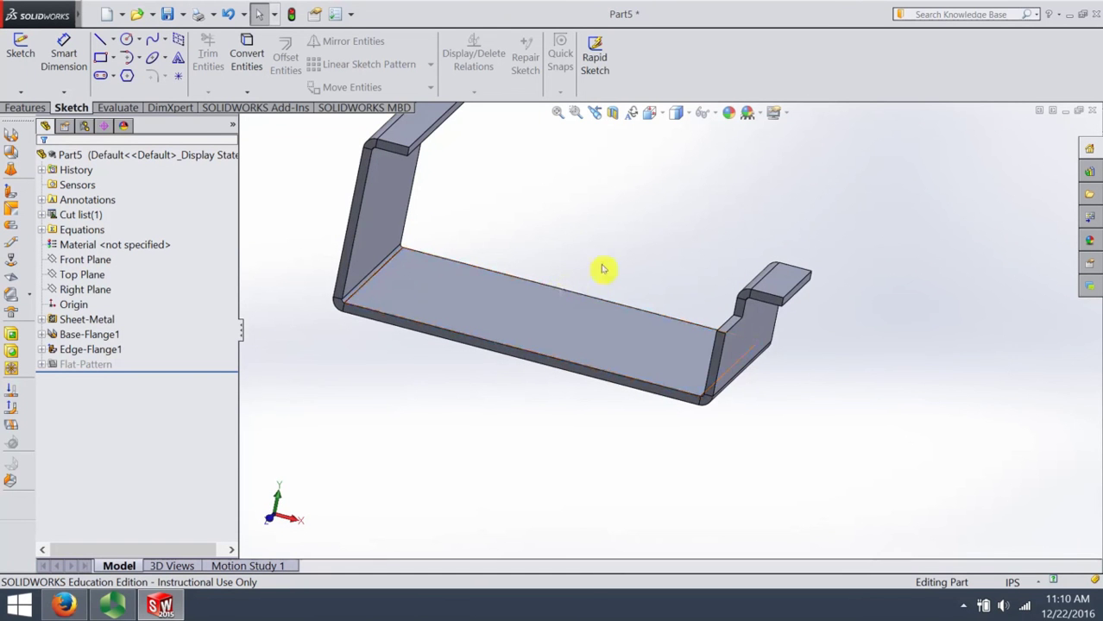
middle_click_drag(600, 268, 609, 239)
scroll(572, 239, "up", 4)
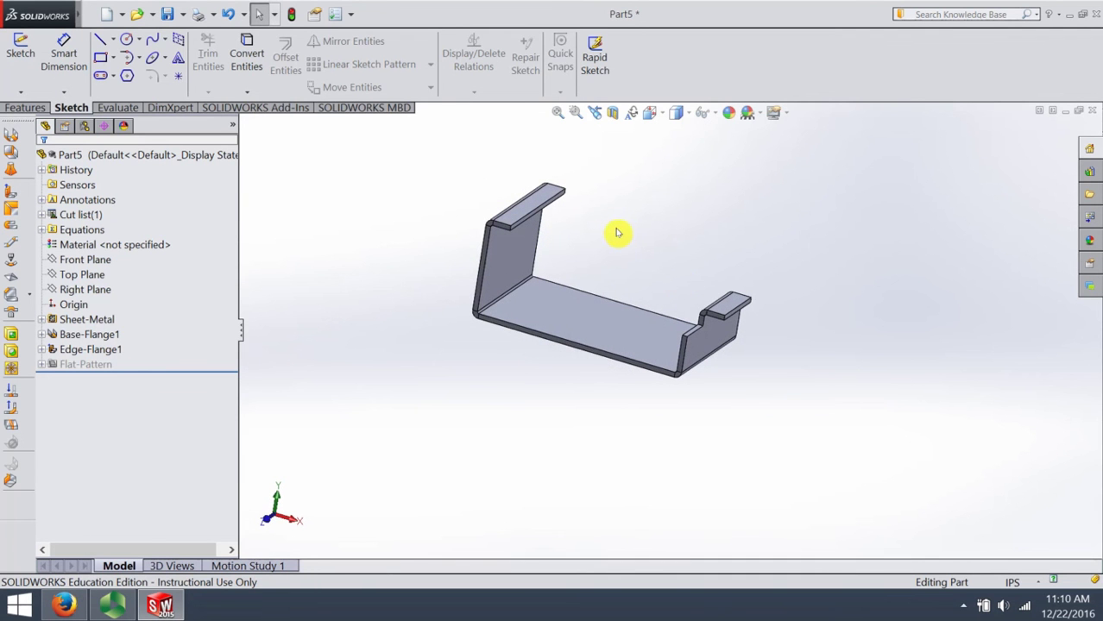
middle_click_drag(608, 240, 546, 278)
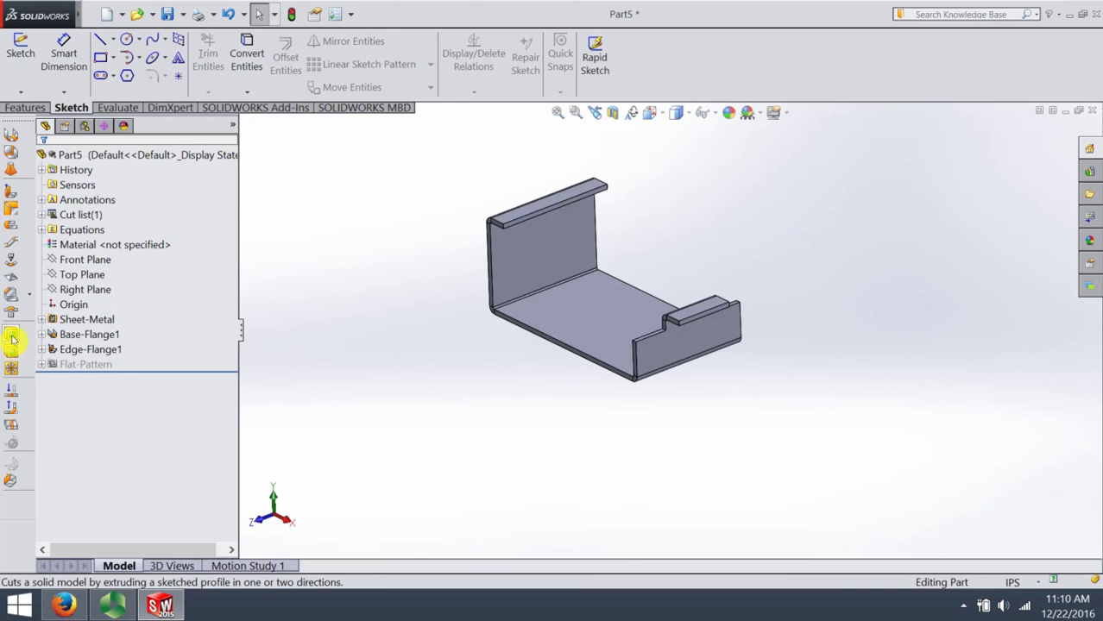
left_click(10, 396)
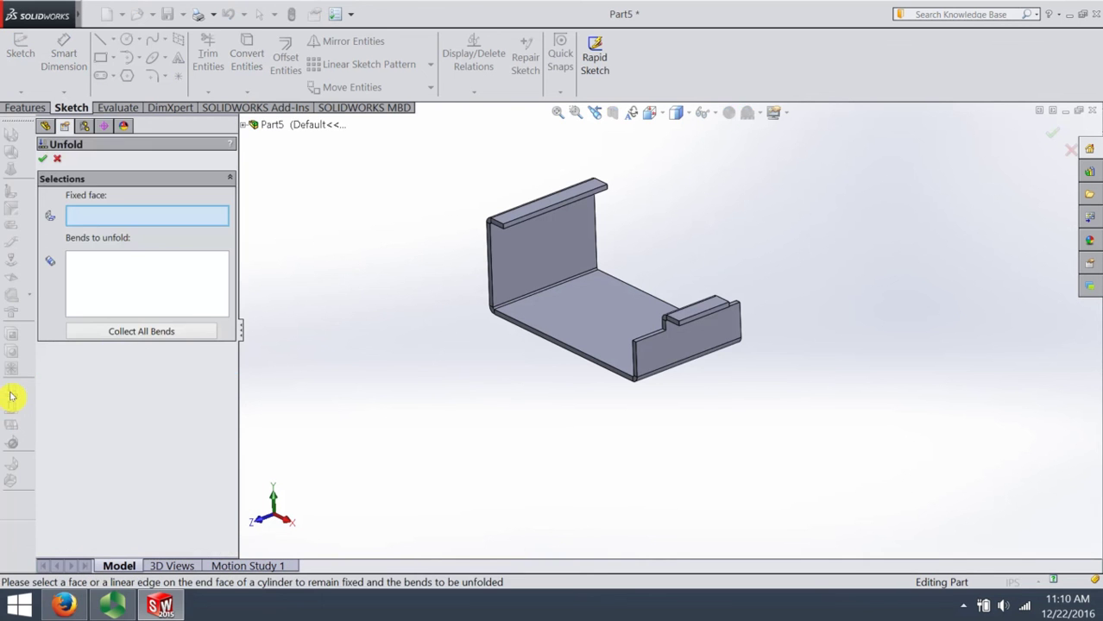
left_click(570, 310)
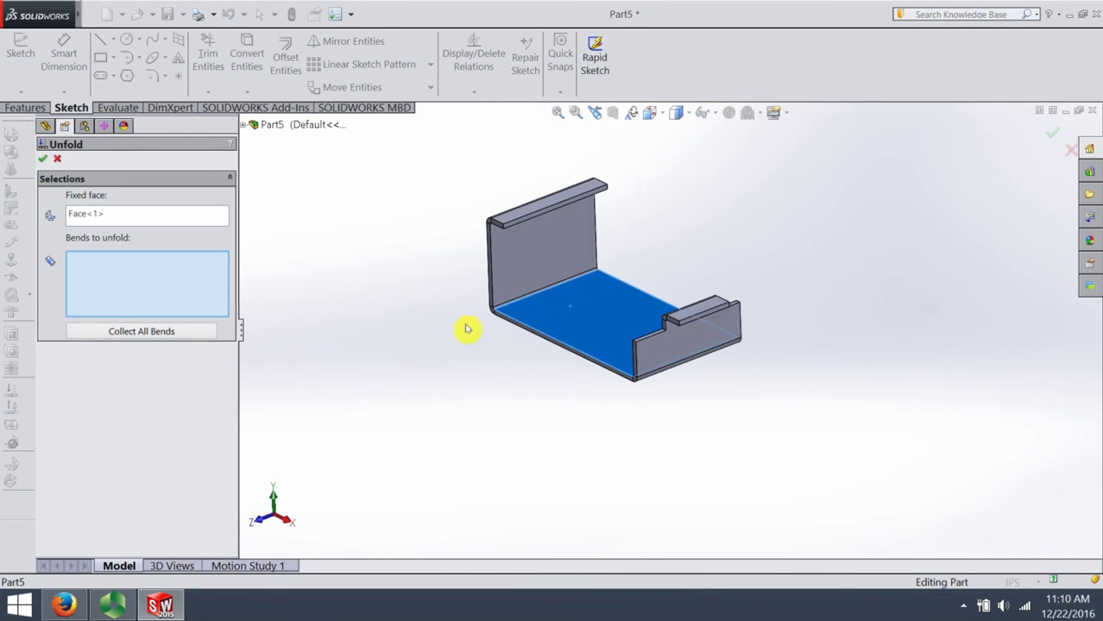
left_click(528, 302)
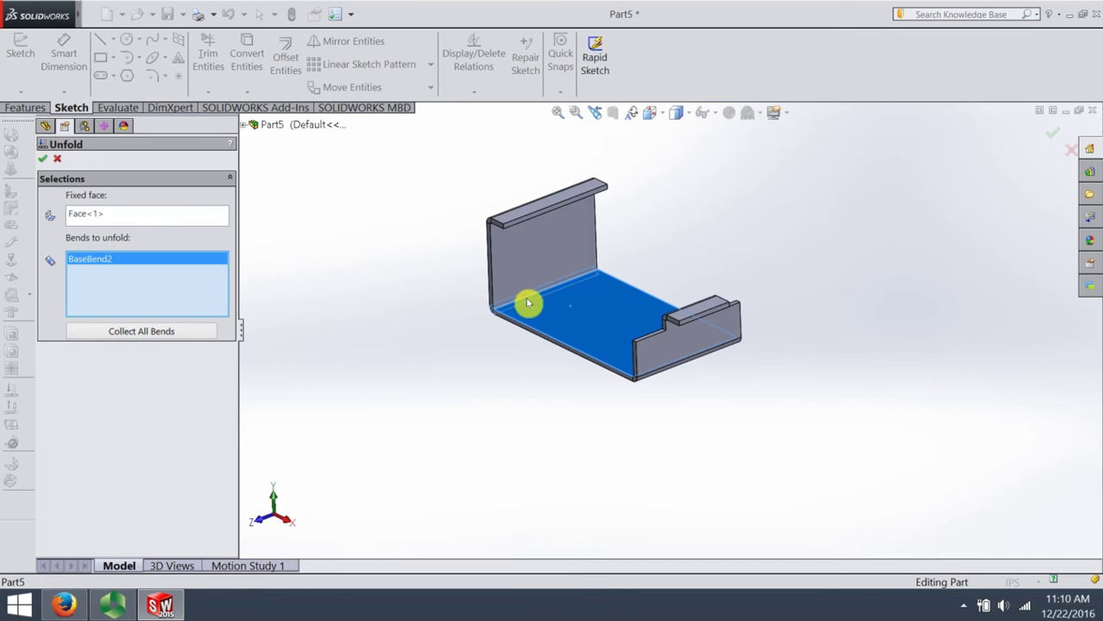
right_click(525, 288)
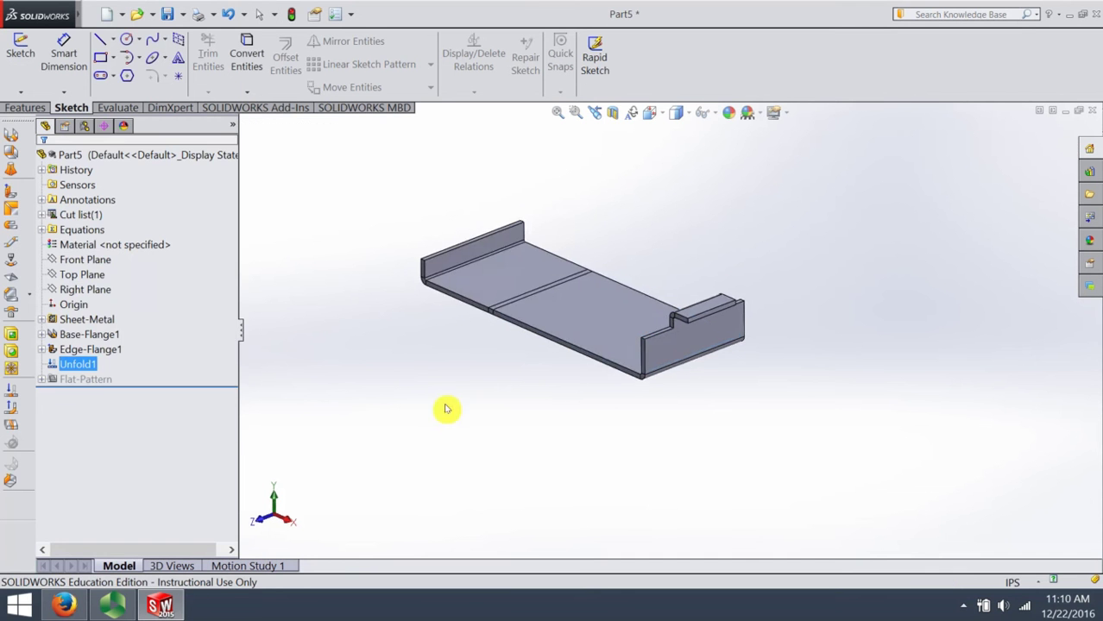
Step: Cut a circular hole of about 0.42 in radius, centred on the unfolded bend near mid-width, as a blind cut linked to the sheet thickness
middle_click_drag(446, 409, 488, 417)
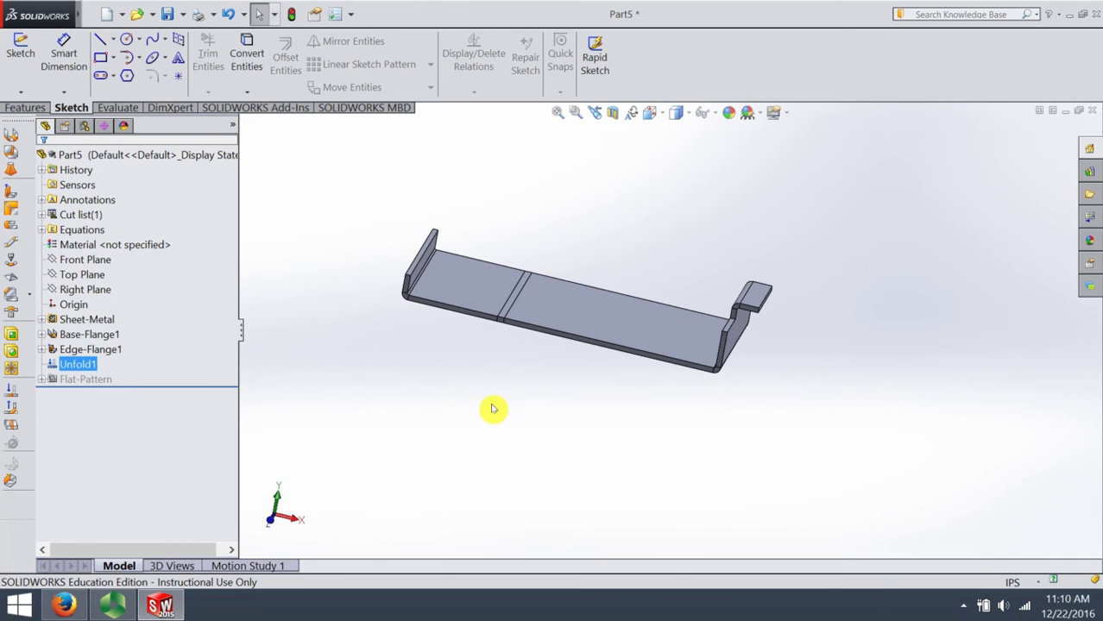
middle_click_drag(502, 382, 503, 392)
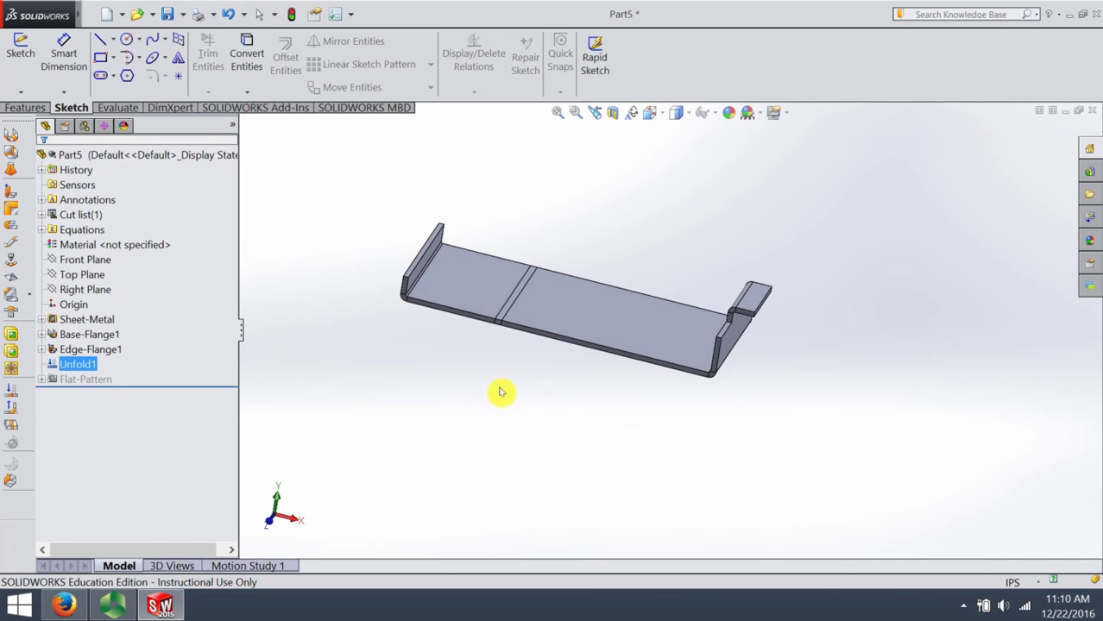
left_click(12, 341)
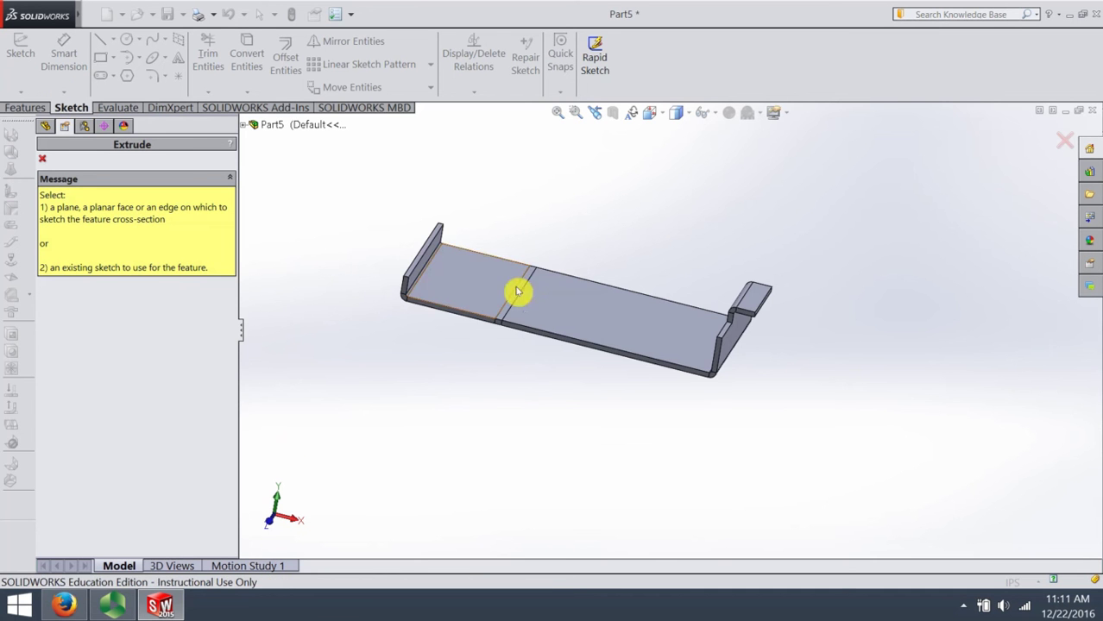
left_click(542, 308)
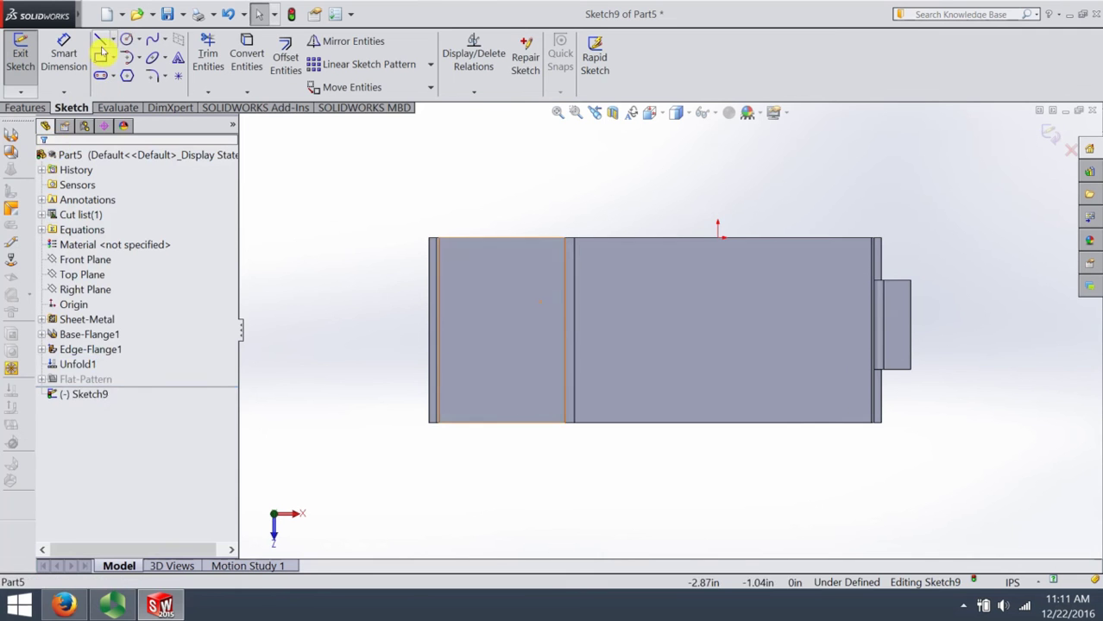
left_click(127, 42)
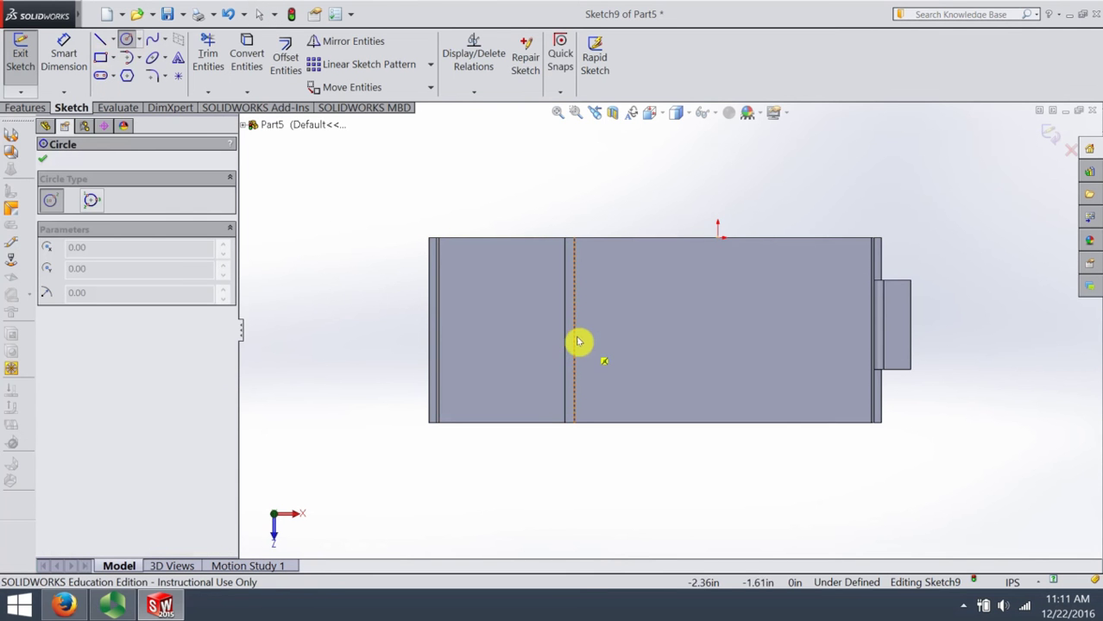
left_click(570, 334)
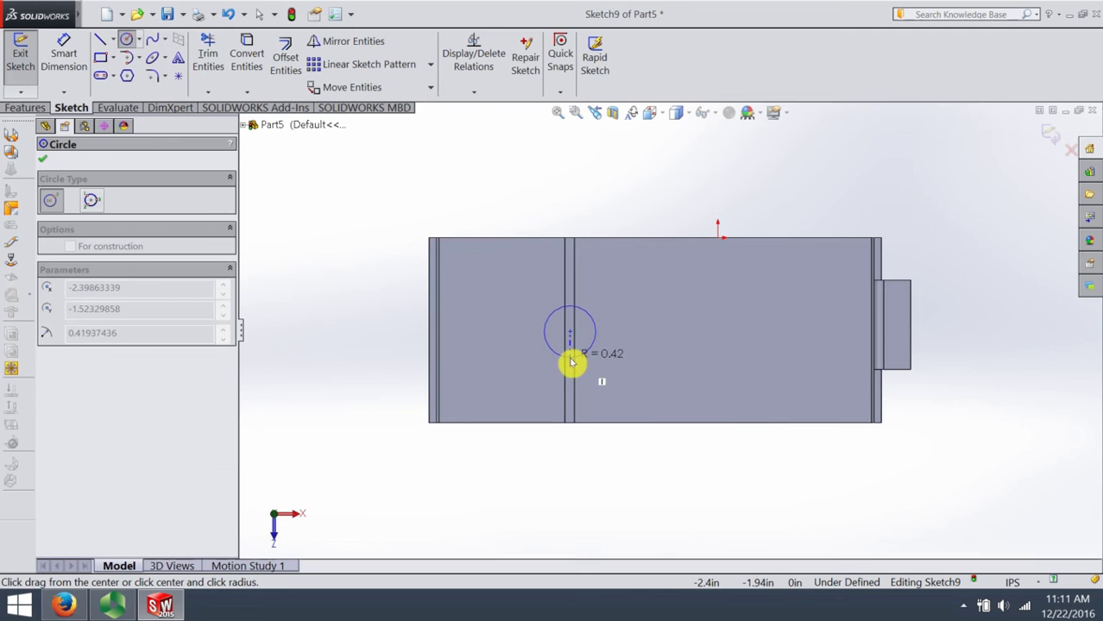
left_click(574, 364)
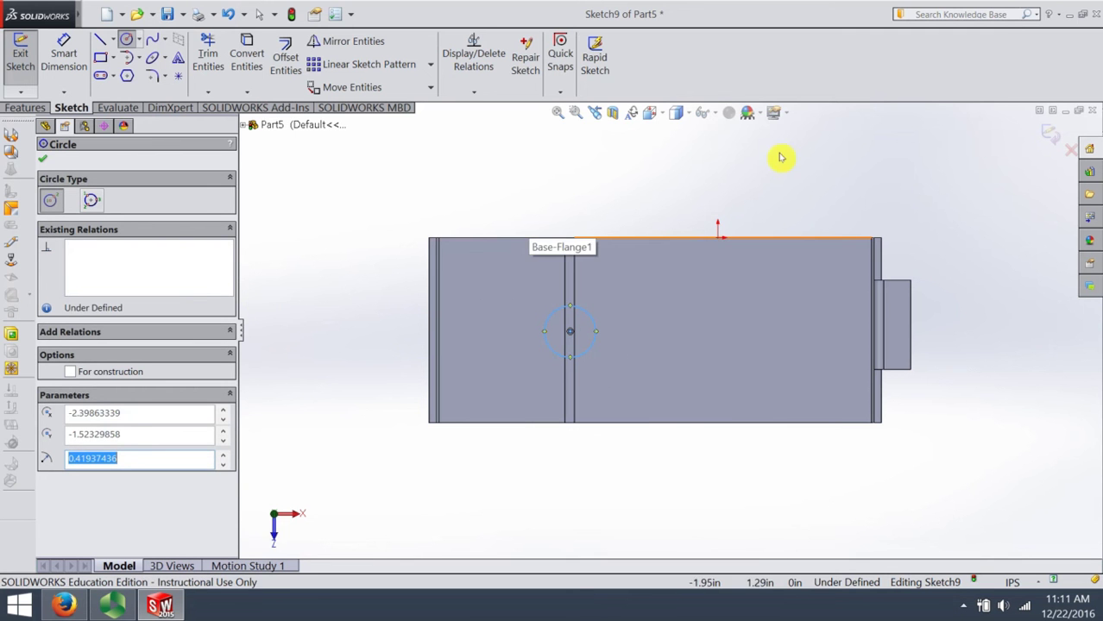
left_click(1049, 134)
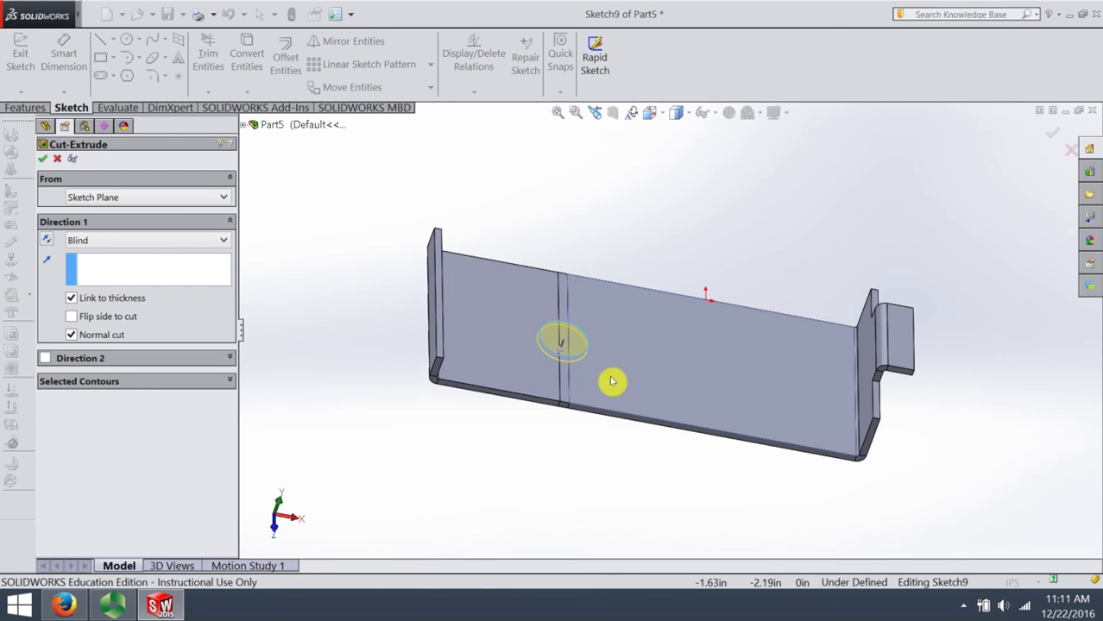
left_click(42, 162)
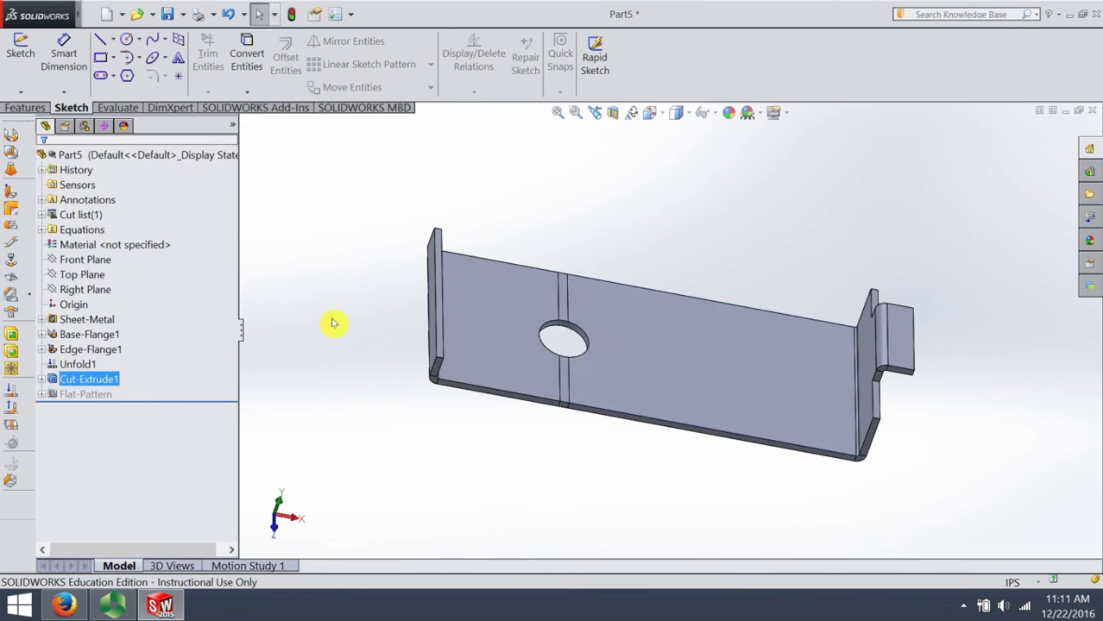
Step: Fold the bend between the base and the tall wall back up, keeping the base's inner face fixed
mouse_move(561, 458)
middle_mouse_down()
mouse_move(546, 475)
mouse_move(552, 459)
middle_mouse_up()
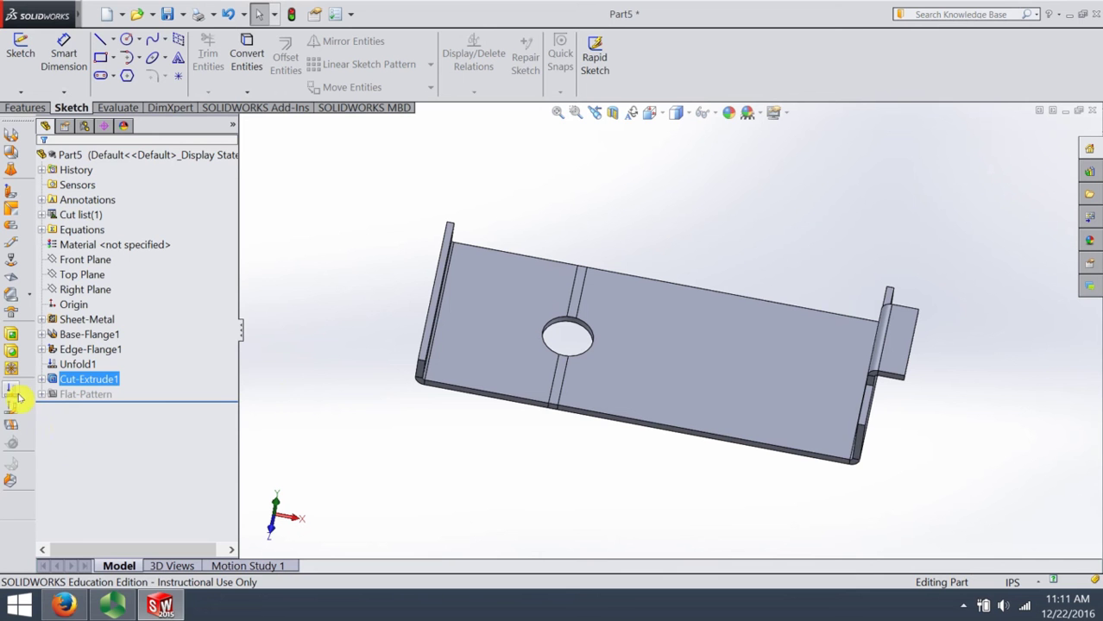
left_click(13, 416)
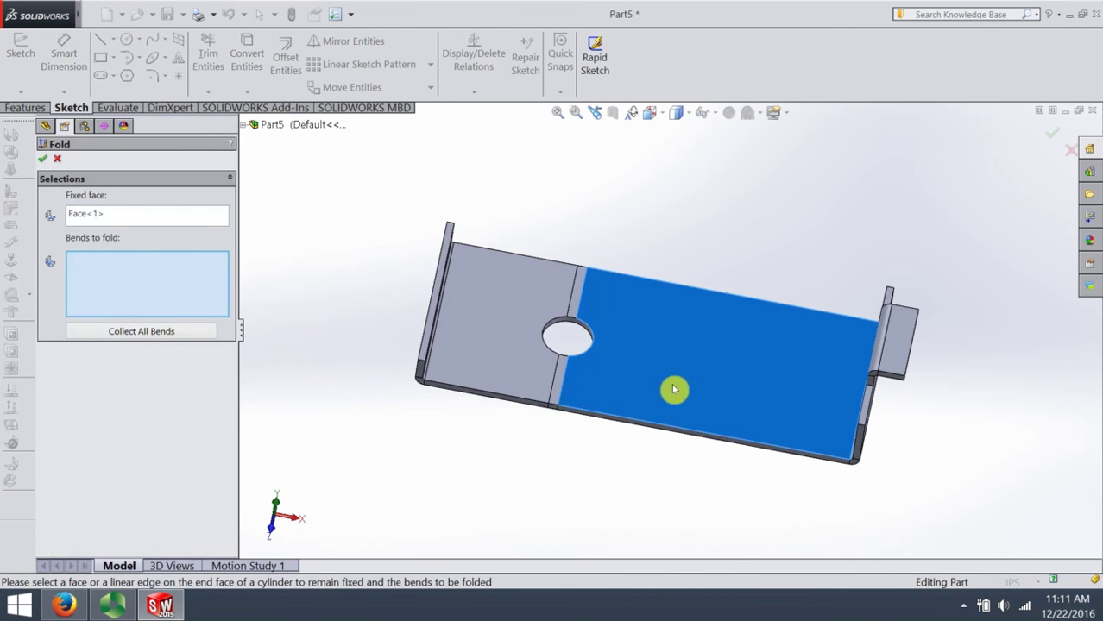
left_click(558, 393)
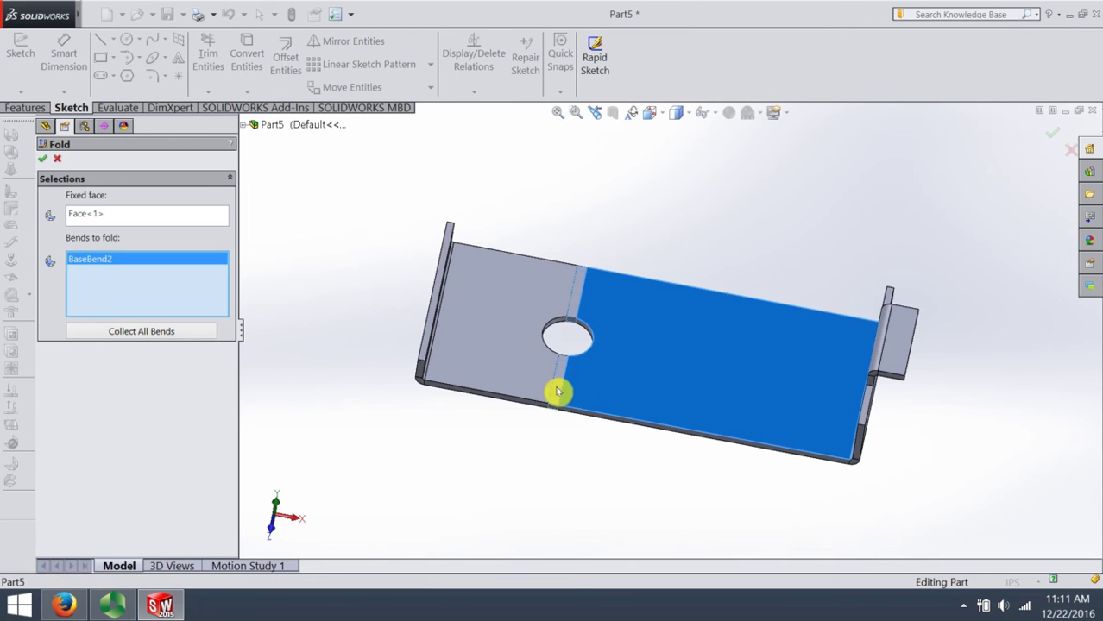
key("Return")
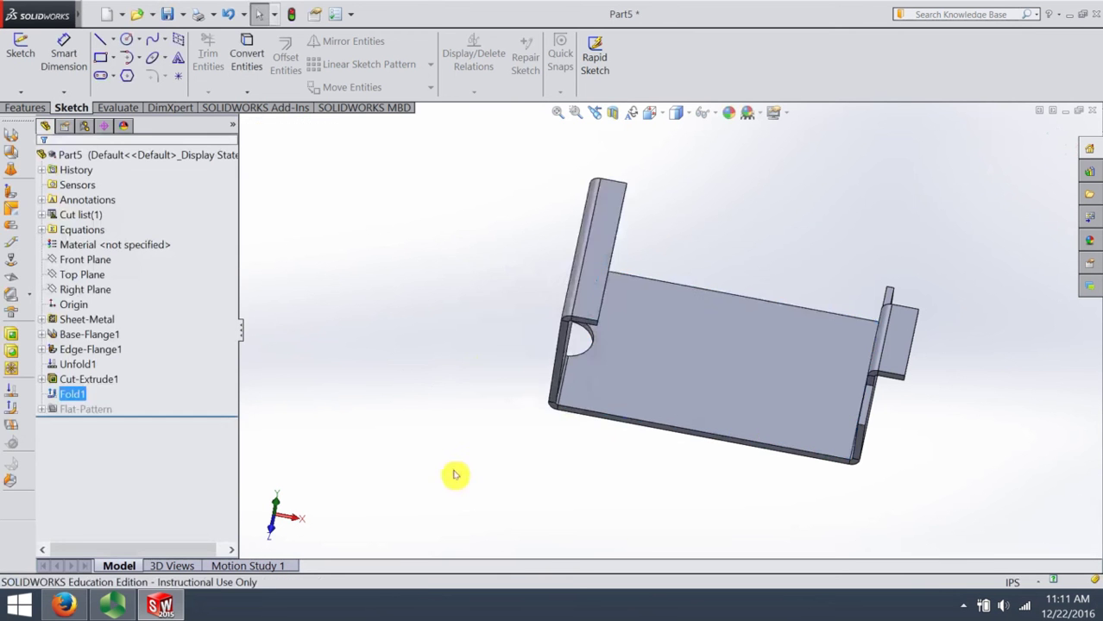
middle_click_drag(450, 473, 803, 364)
scroll(725, 278, "up", 3)
middle_click_drag(725, 279, 763, 495)
scroll(837, 356, "up", 2)
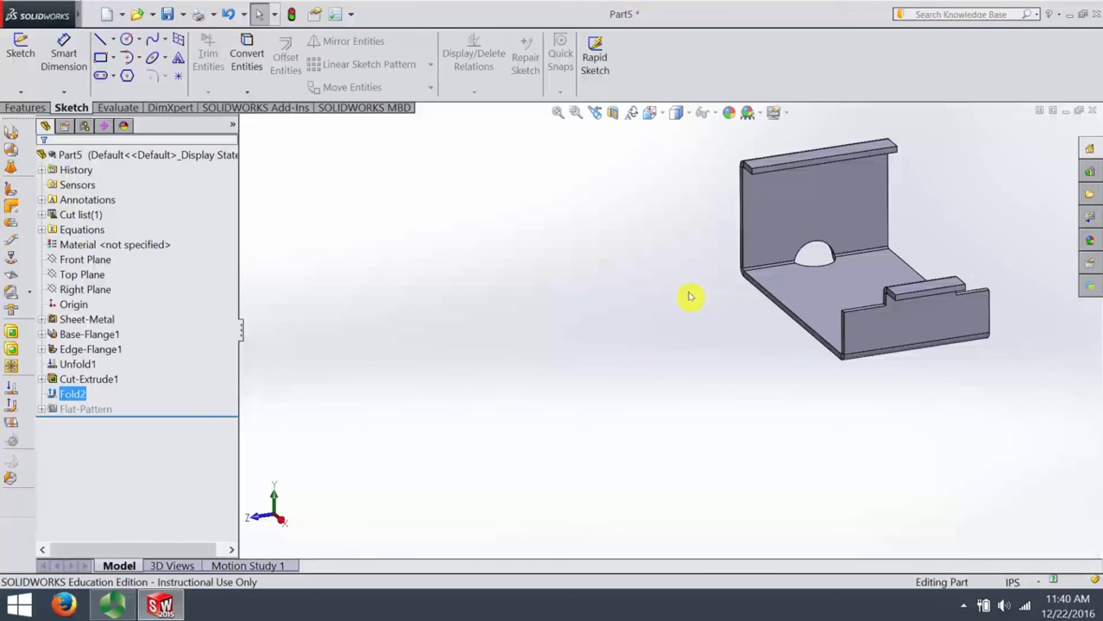
Step: Start a miter flange on the inner side edge of the tall wall's lip, sketching a line about 0.27 in straight down from the lip's free corner
middle_click_drag(761, 384, 809, 347)
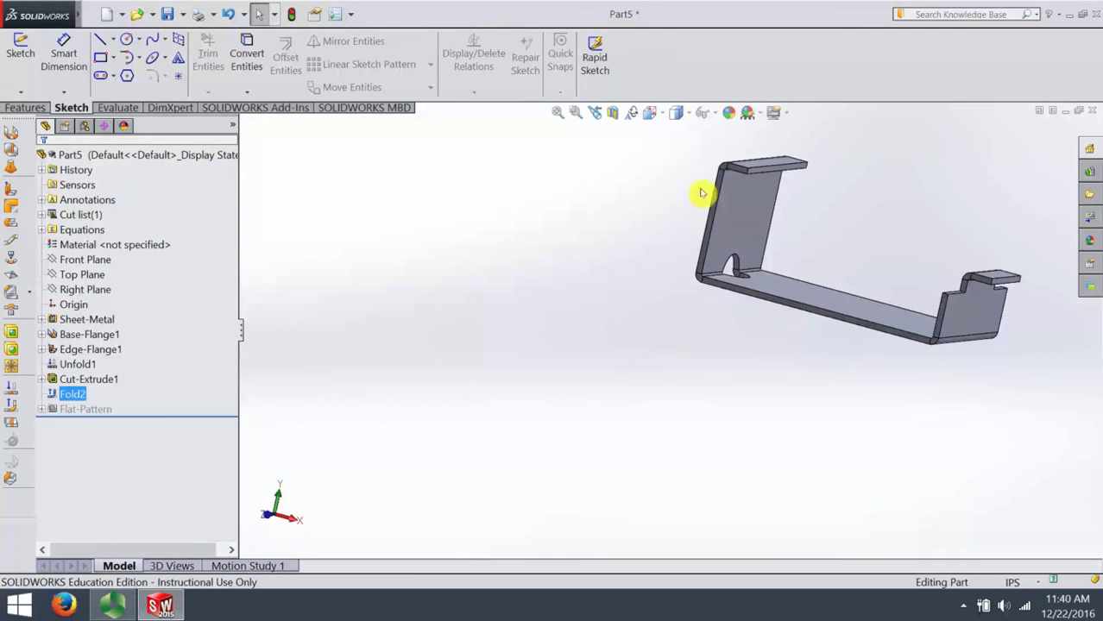
scroll(770, 193, "up", 2)
scroll(770, 237, "down", 2)
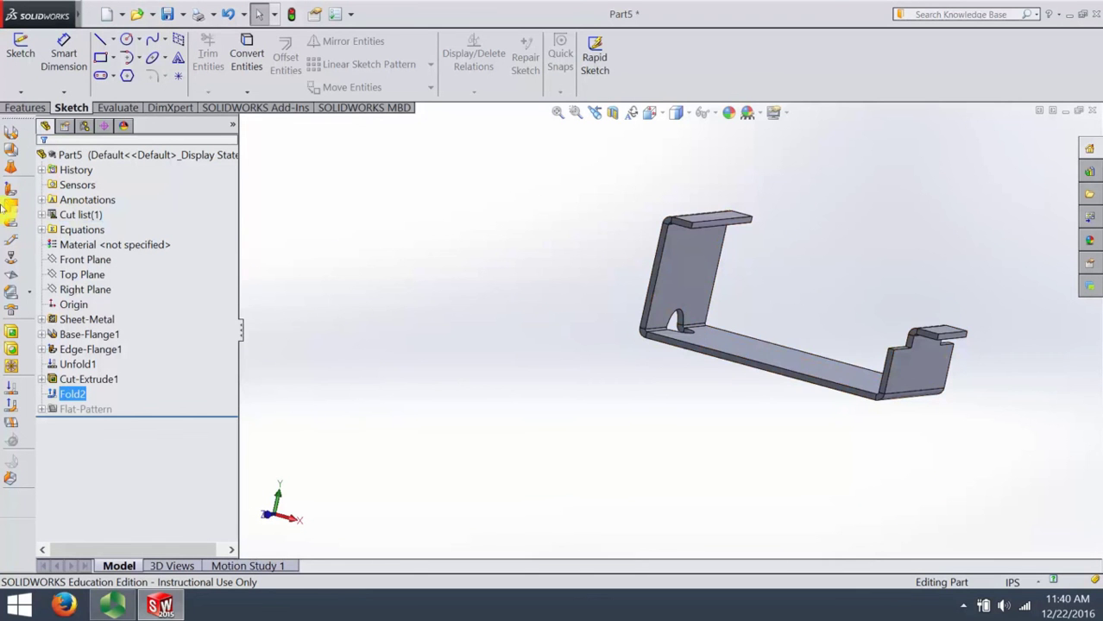
left_click(11, 209)
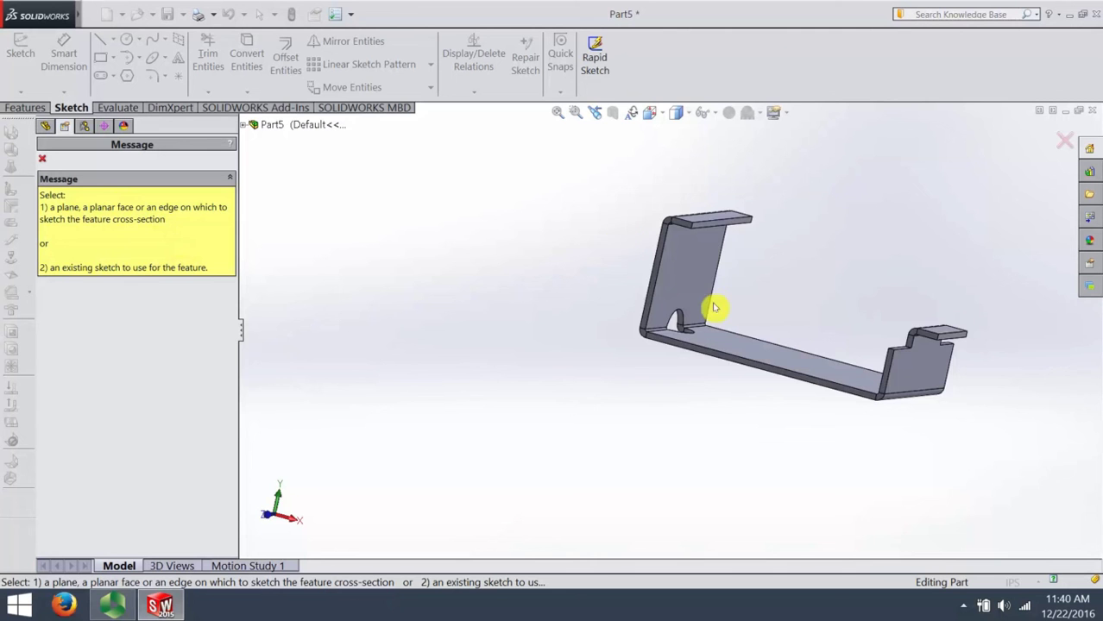
scroll(697, 264, "down", 8)
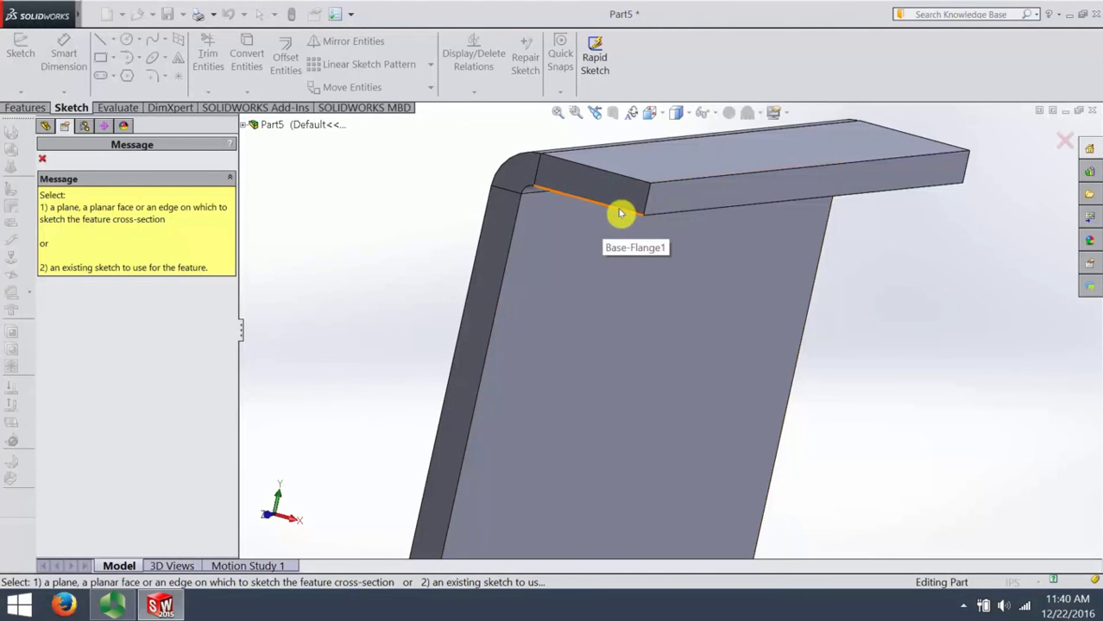
left_click(620, 213)
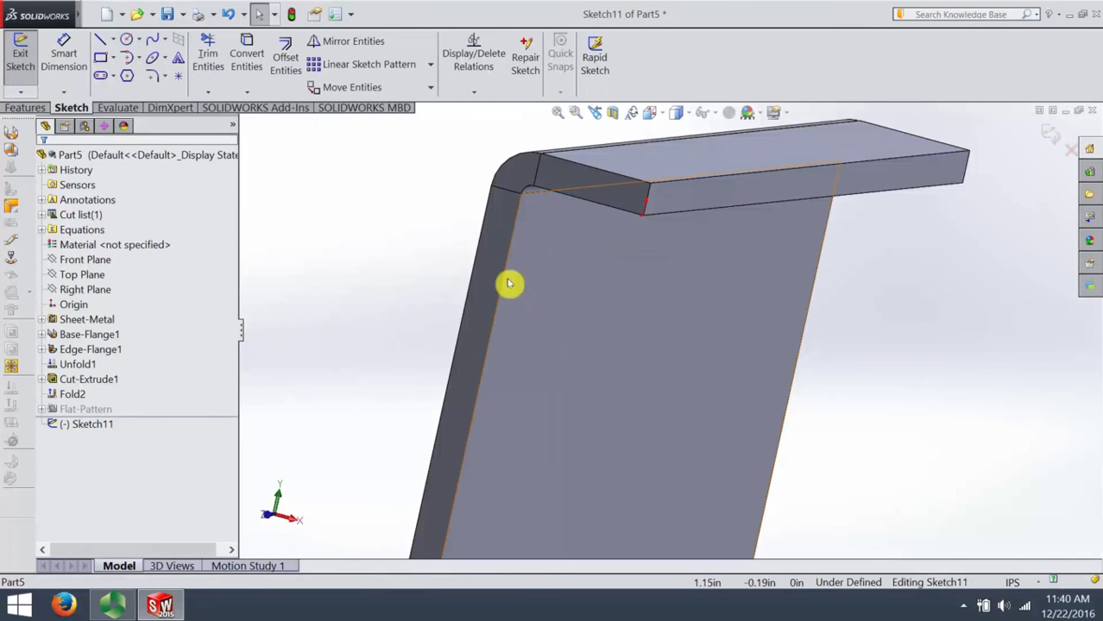
scroll(857, 309, "up", 3)
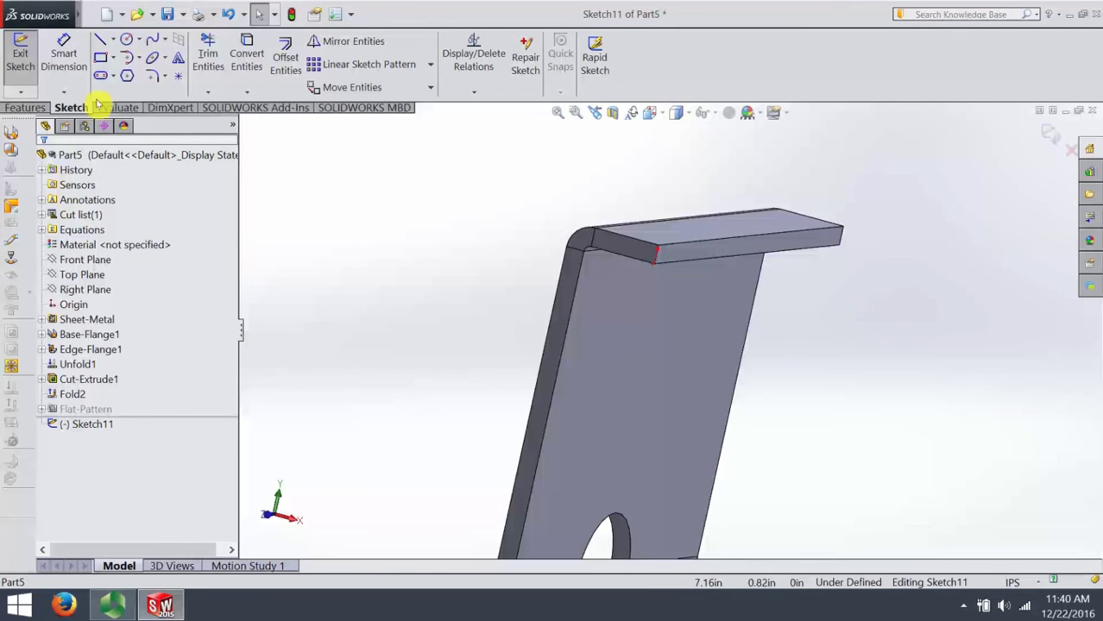
left_click(100, 41)
scroll(652, 288, "down", 2)
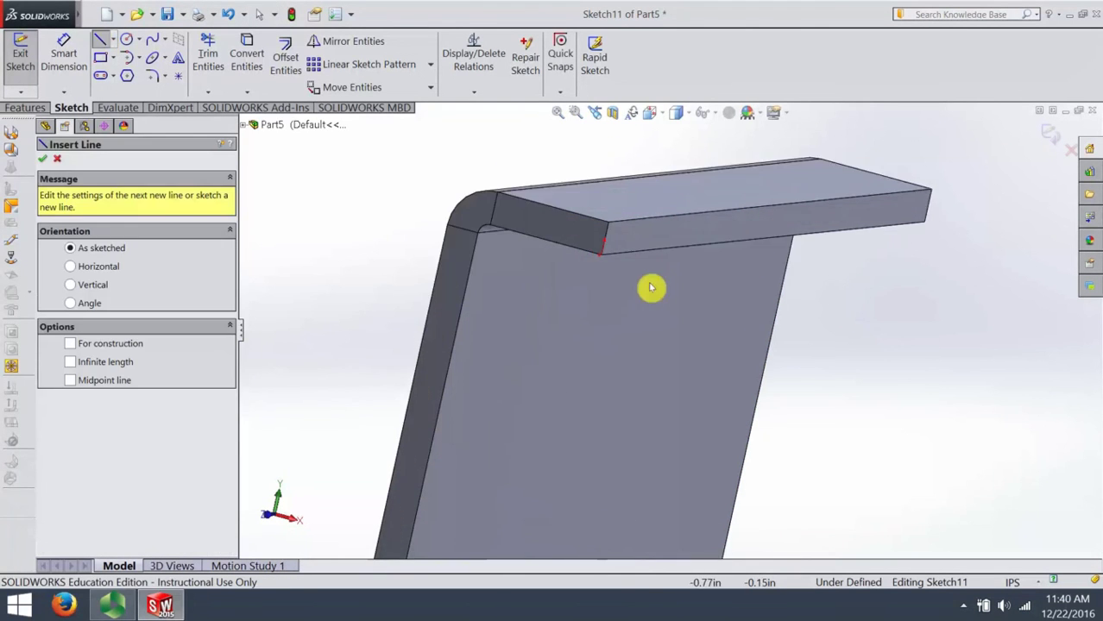
left_click(603, 261)
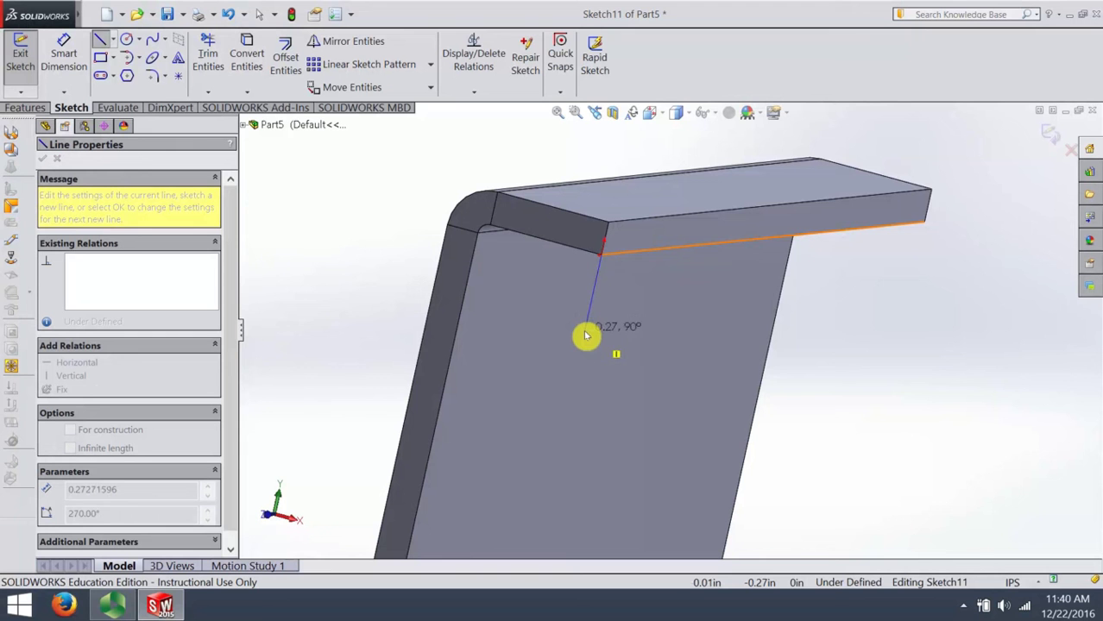
left_click(587, 333)
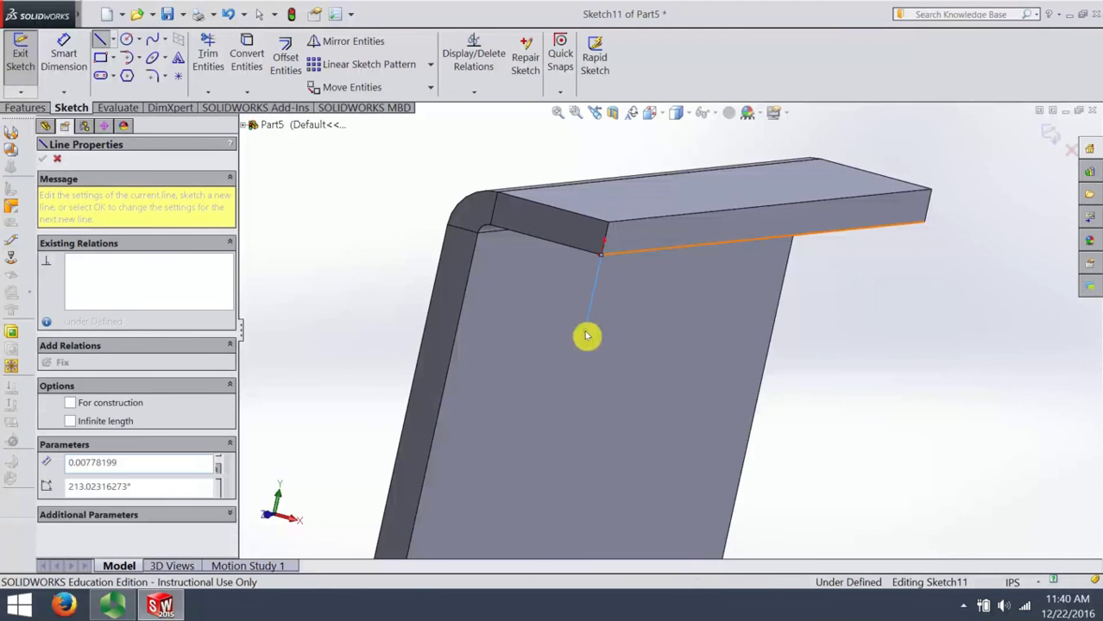
key("Escape")
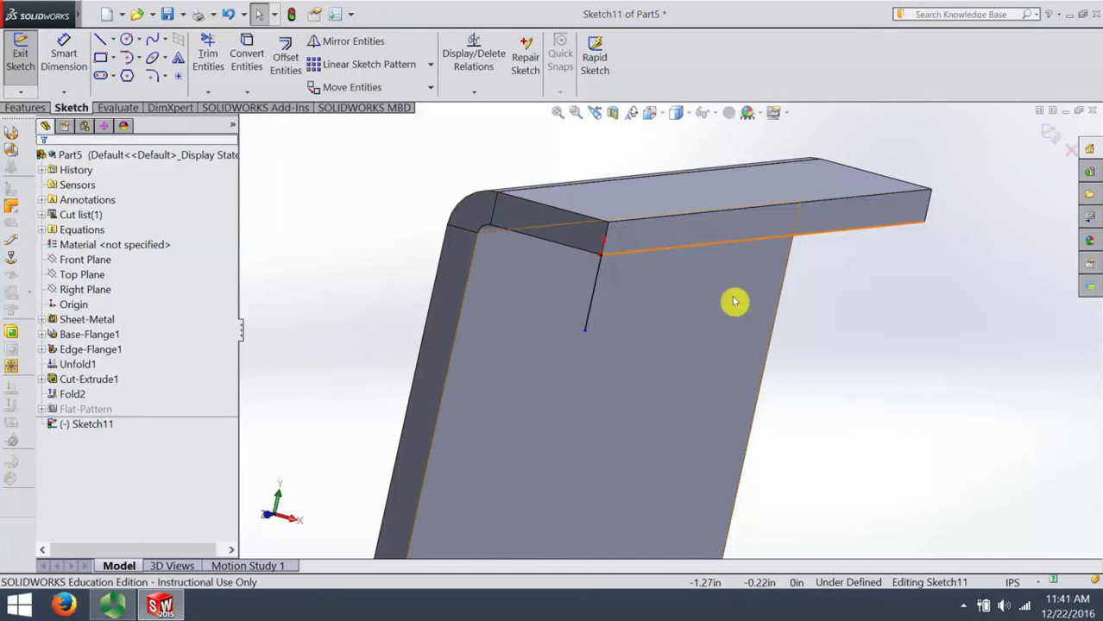
Step: Create the miter flange from the sketched profile, propagating it along all tangent edges on that side, with the default radius and 0.01 in gap
left_click(1047, 134)
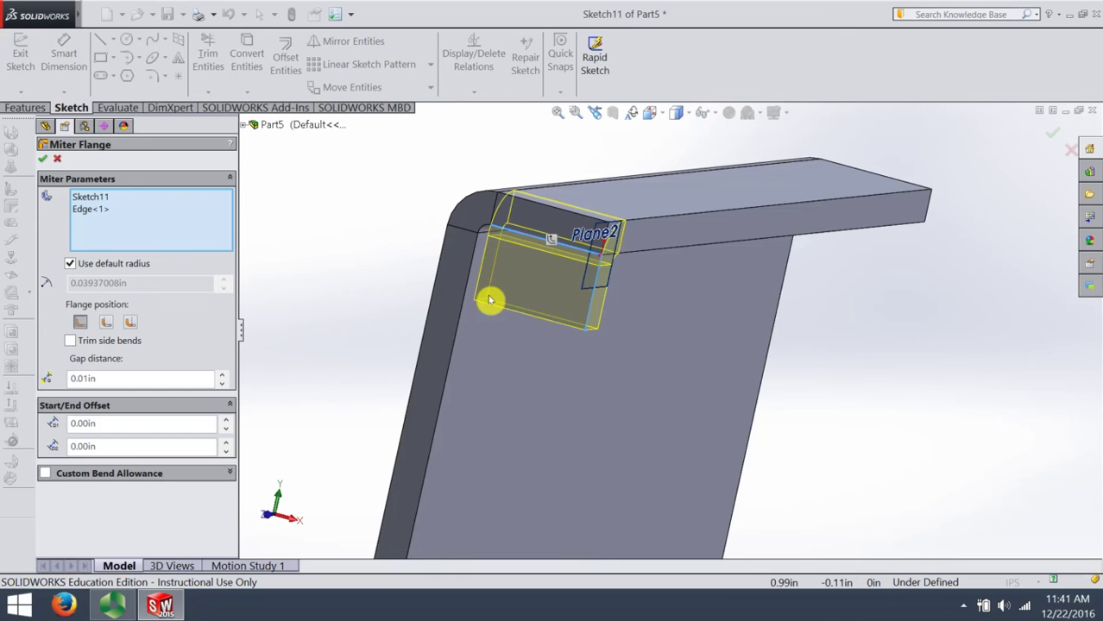
scroll(539, 276, "up", 10)
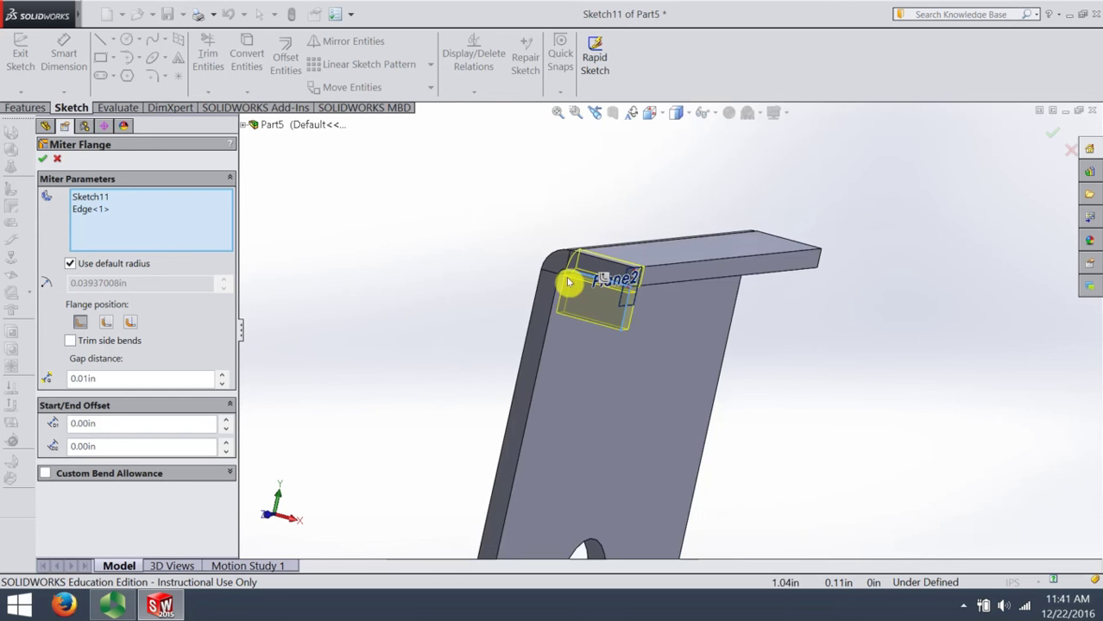
scroll(693, 313, "down", 3)
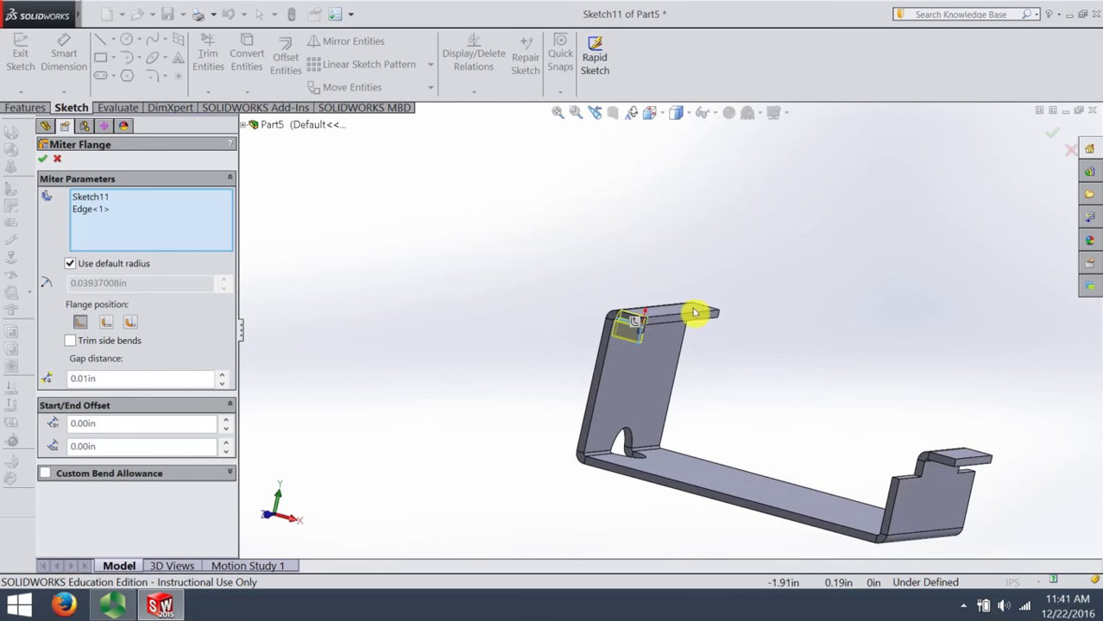
left_click(635, 322)
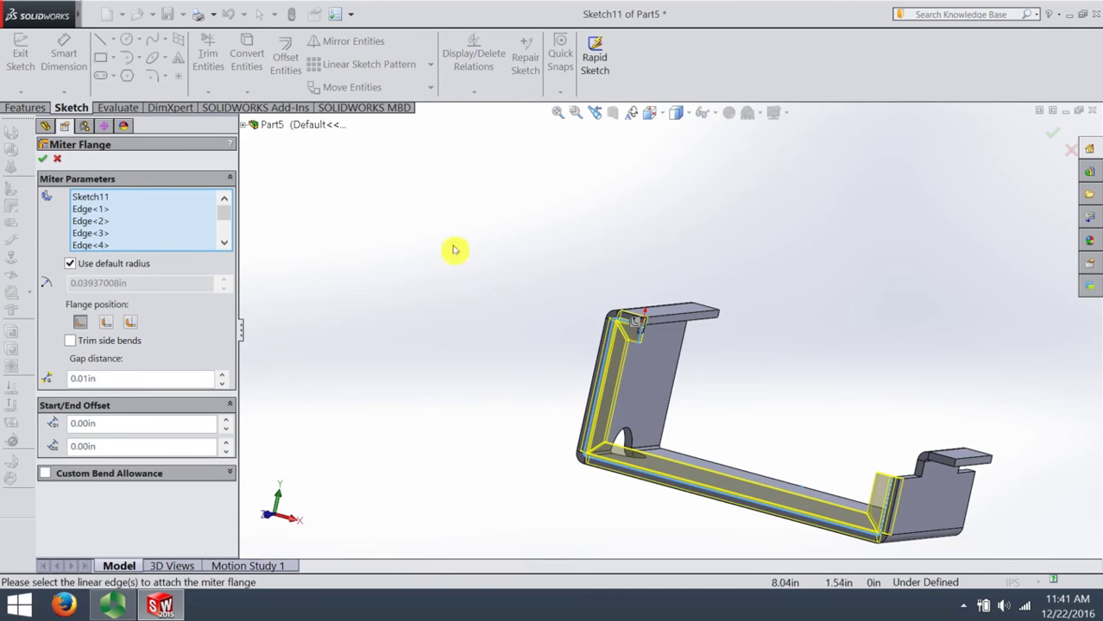
left_click(41, 164)
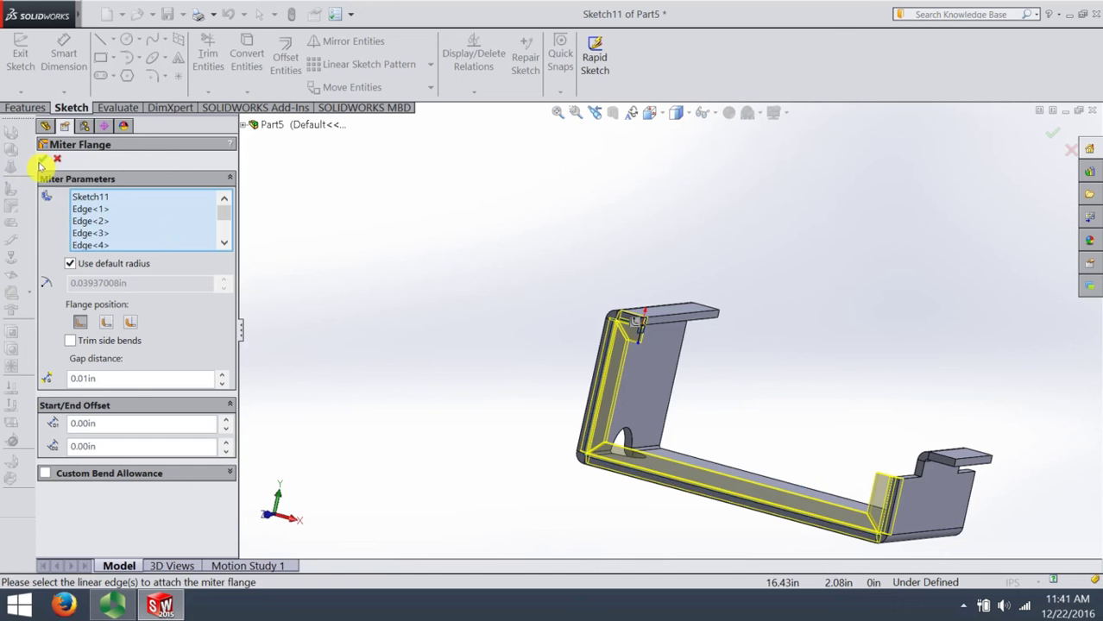
Step: Hide the reference plane of the miter flange sketch
middle_click_drag(372, 288, 792, 350)
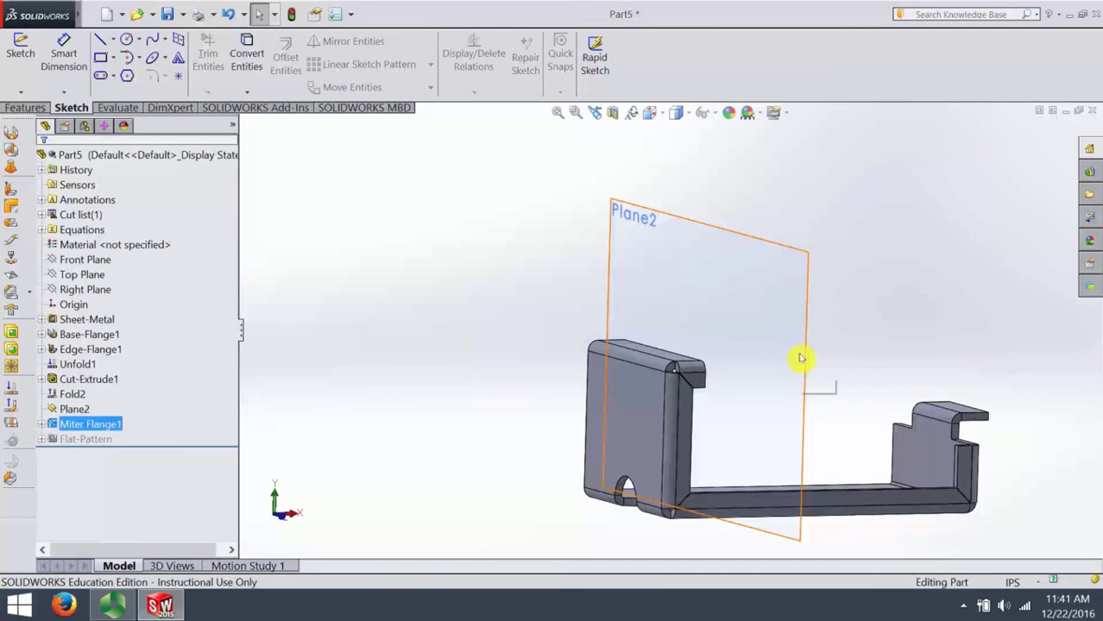
left_click(801, 359)
right_click(801, 354)
left_click(834, 333)
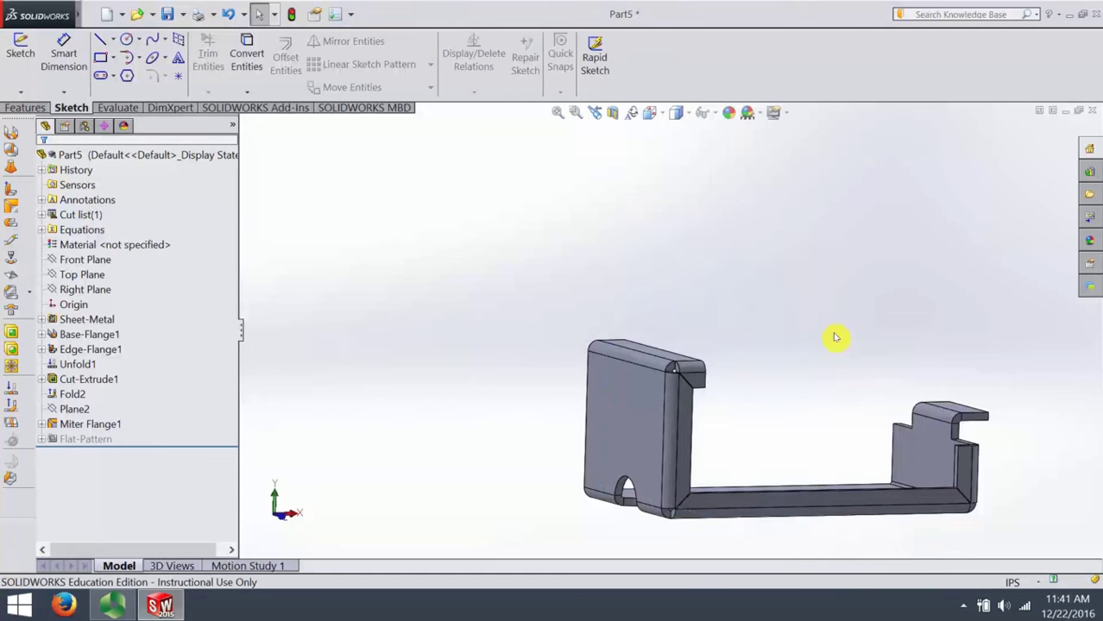
middle_click_drag(826, 433, 756, 438)
scroll(741, 438, "up", 3)
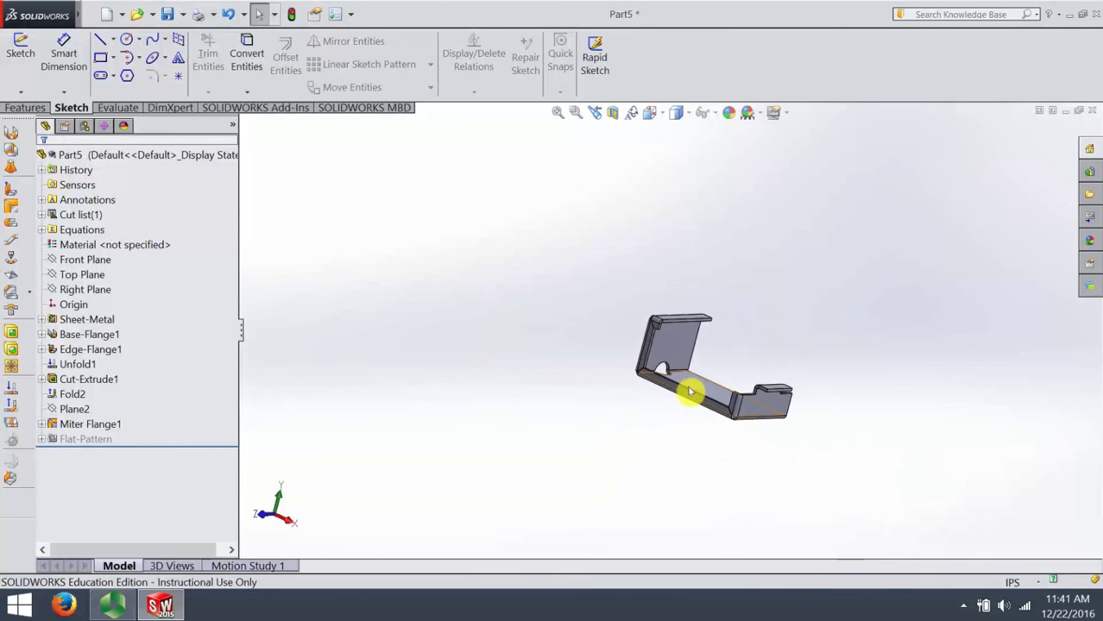
middle_click_drag(691, 392, 690, 436)
scroll(696, 414, "down", 3)
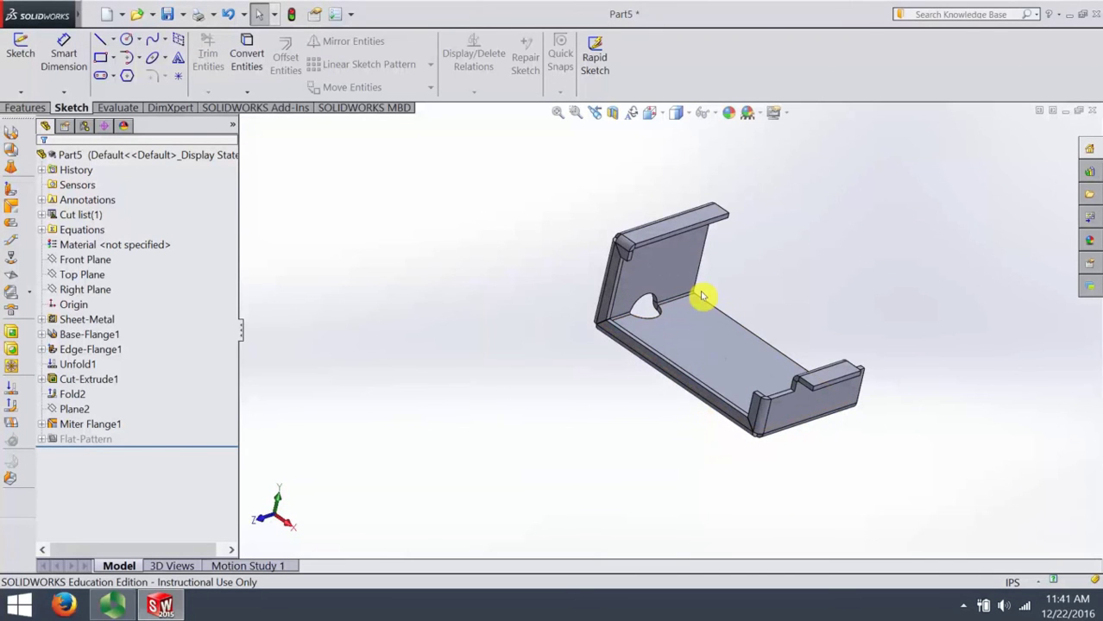